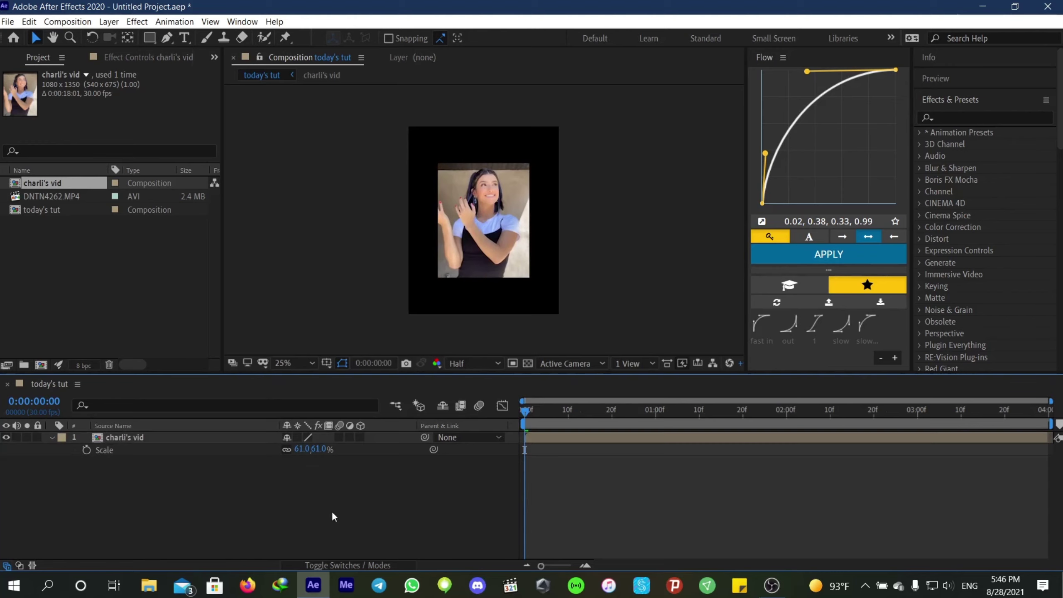
- Make the charli's vid layer 3D and reveal its full set of transform properties
left_click(540, 437)
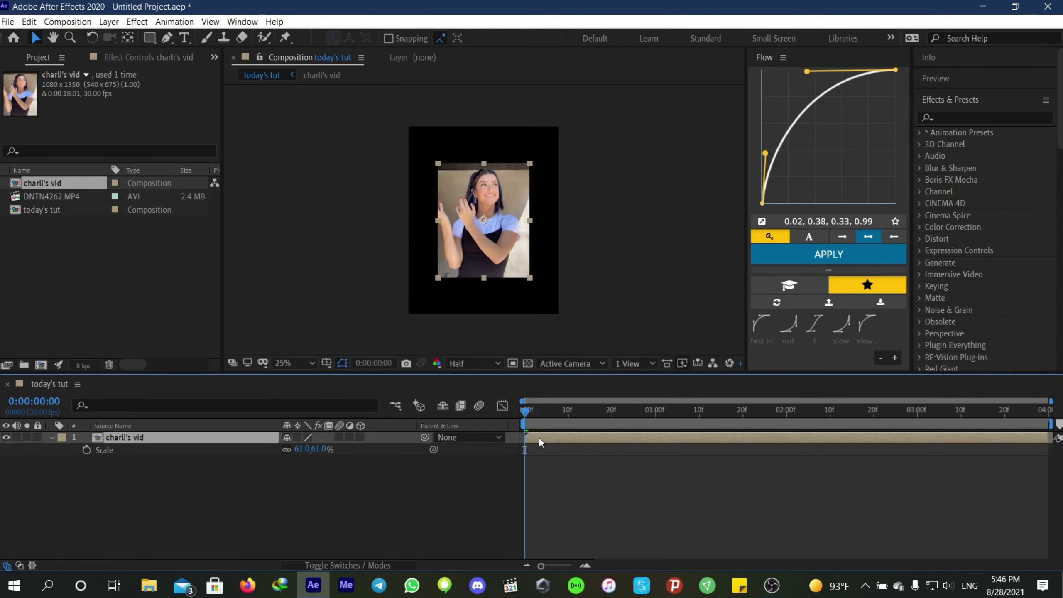
left_click(360, 438)
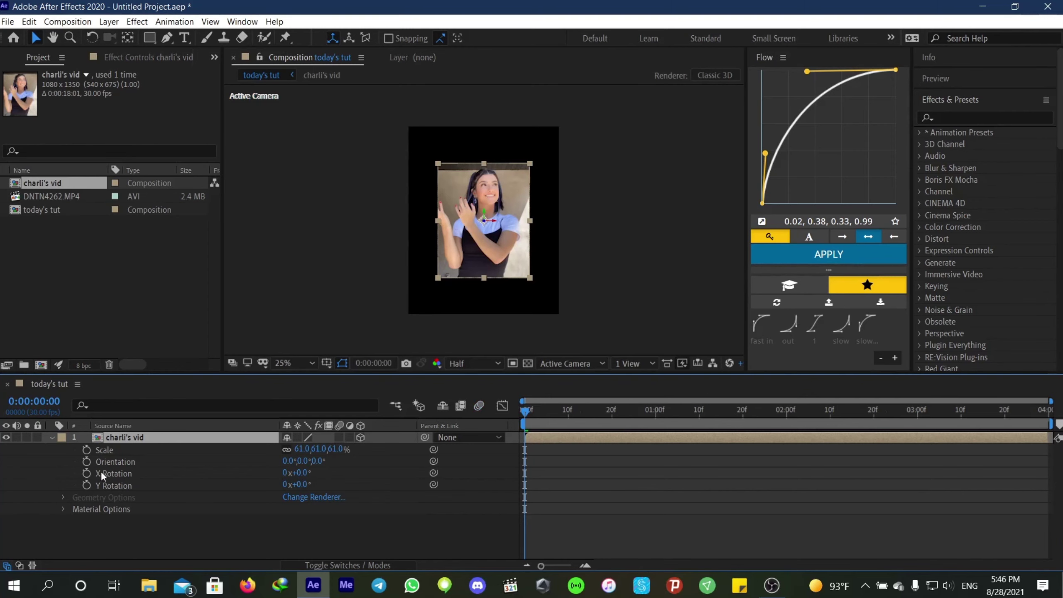
left_click(52, 437)
left_click(52, 437)
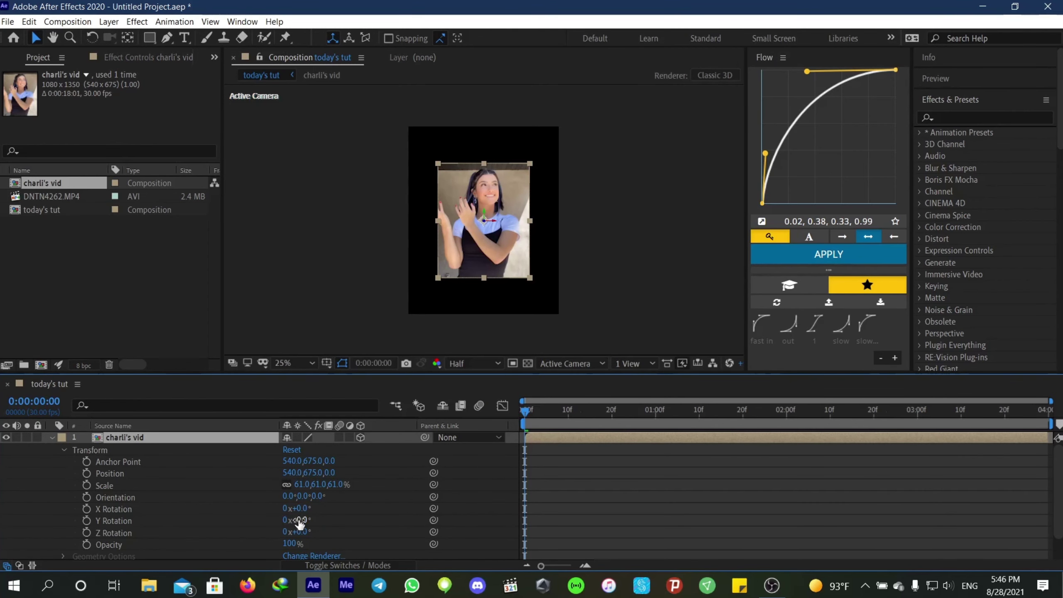
- Keyframe the layer's Y Rotation at 73° and its Scale at 20% at the start of the composition
left_click_drag(298, 520, 348, 511)
left_click(87, 519)
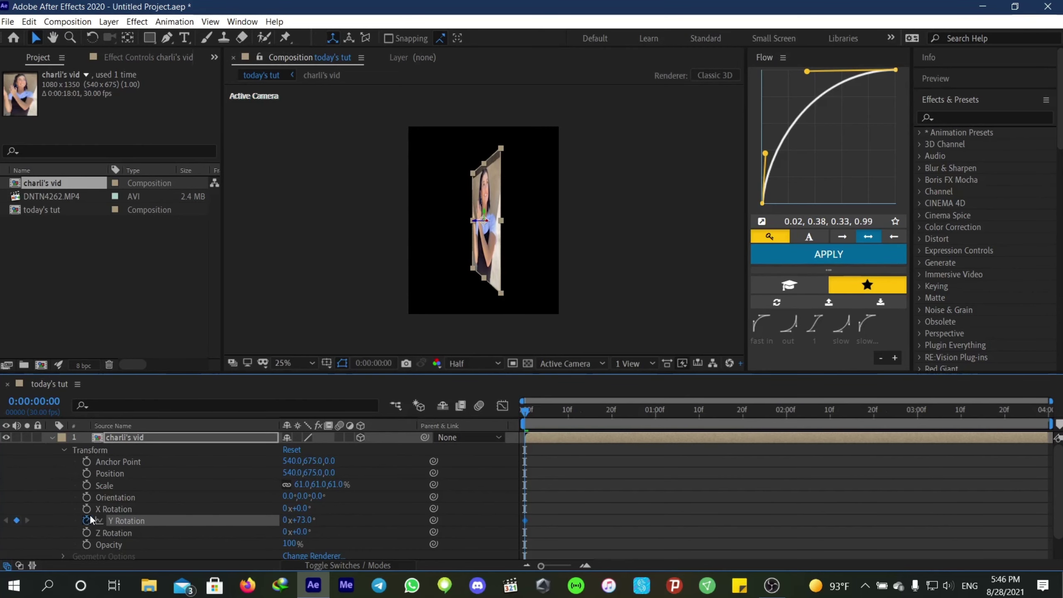
left_click(86, 485)
left_click_drag(299, 484, 276, 486)
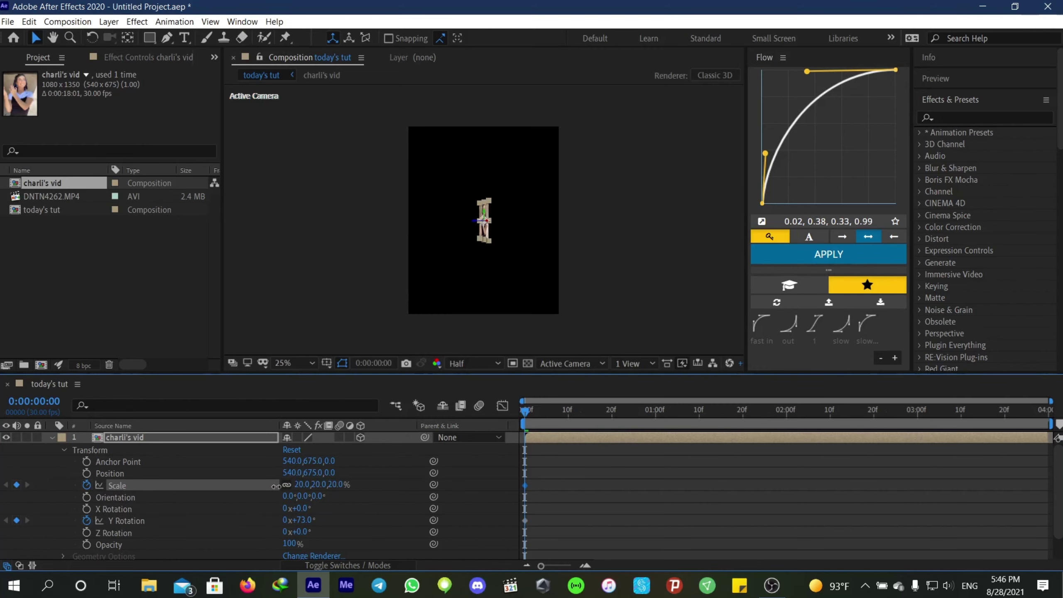
- At 0:00:01:00, keyframe the layer's Scale at 61% and its Y Rotation at 0°
left_click_drag(544, 412, 655, 412)
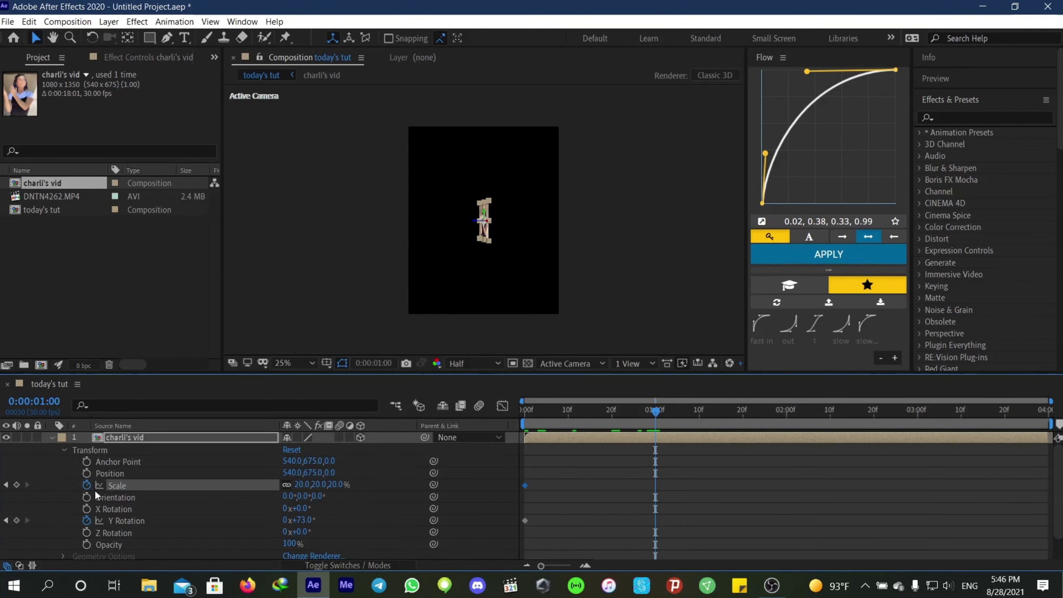
left_click(302, 484)
key("Return")
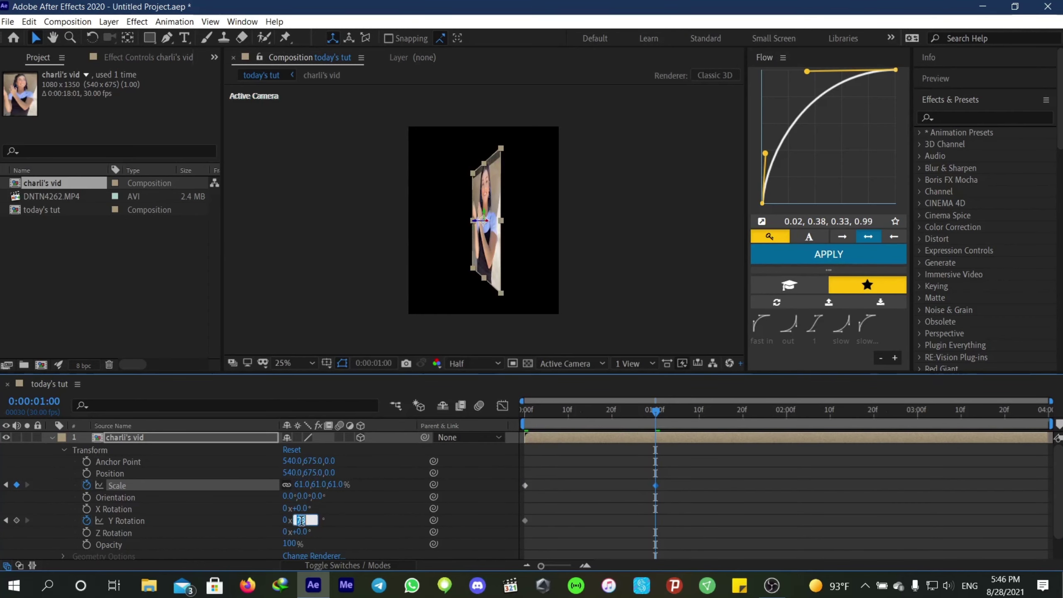
type("0")
key("Return")
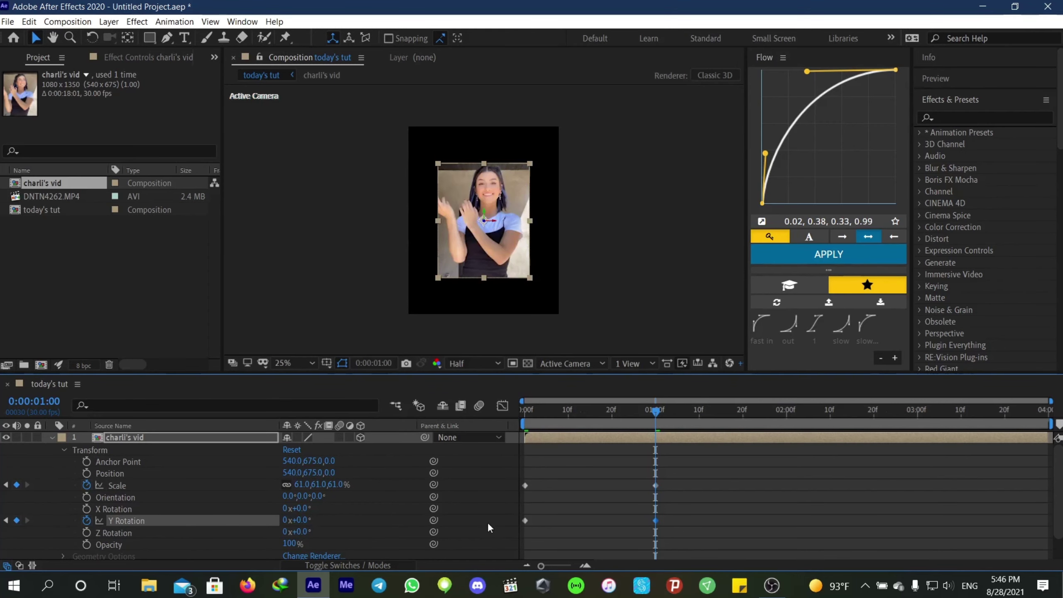
- Apply Flow's "fast in" curve to all the Scale and Y Rotation keyframes and preview the intro animation
left_click_drag(713, 539, 799, 502)
key("Page_Up")
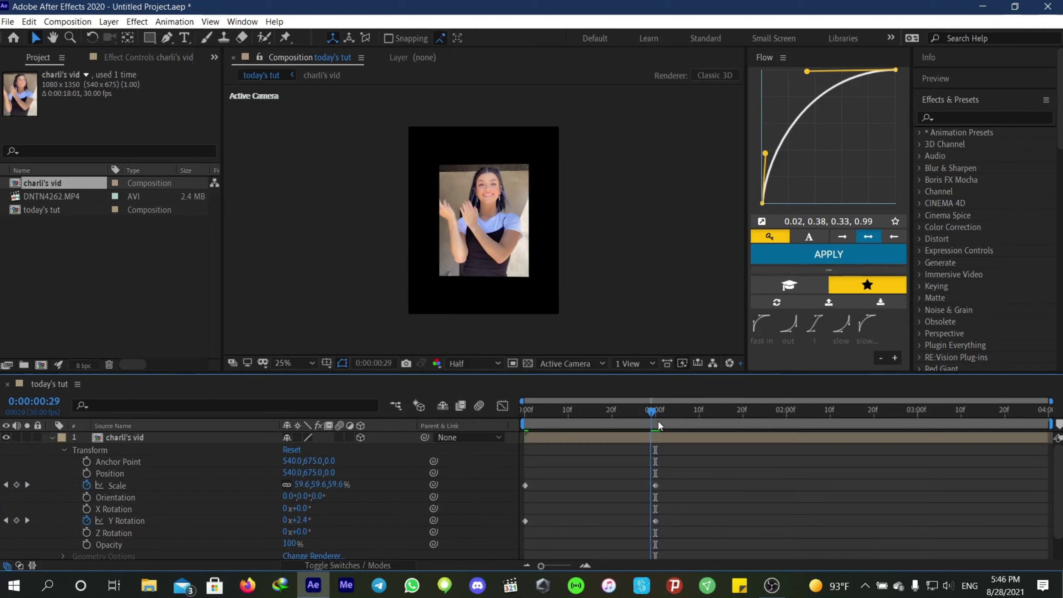
key("space")
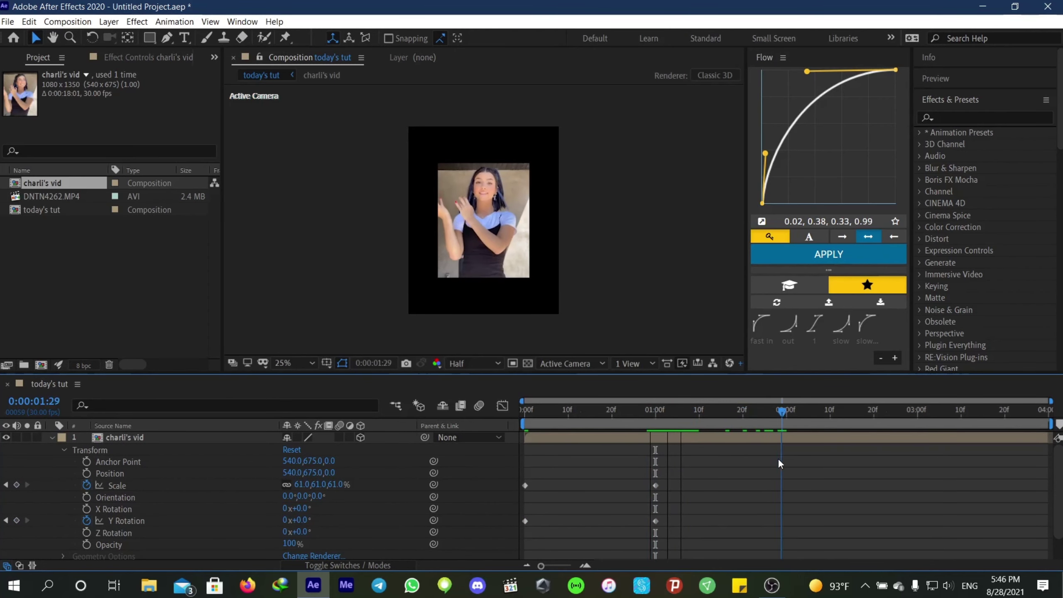
left_click_drag(681, 473, 483, 540)
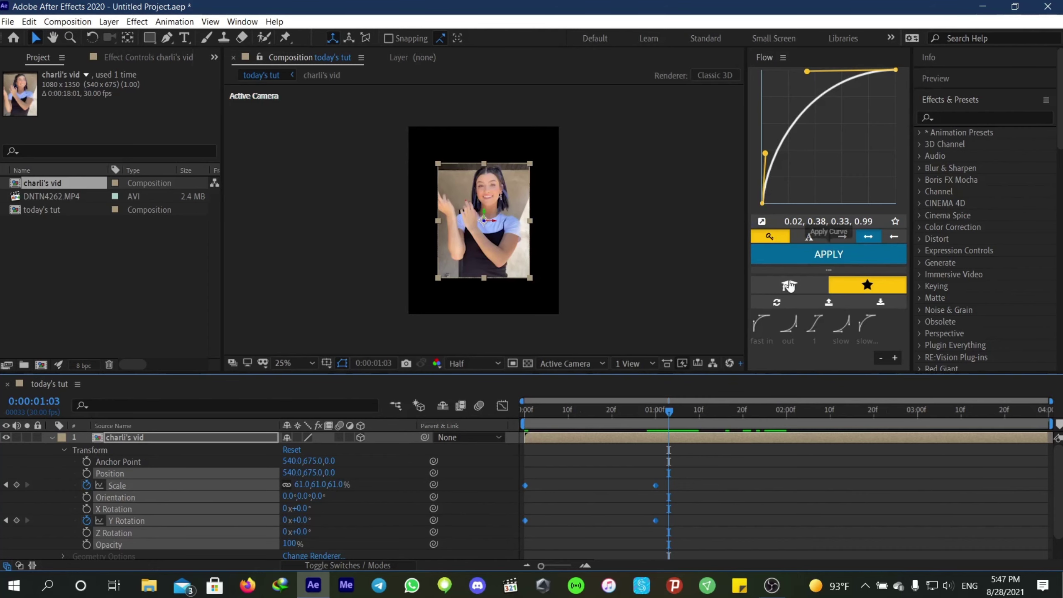
left_click(761, 323)
left_click(777, 255)
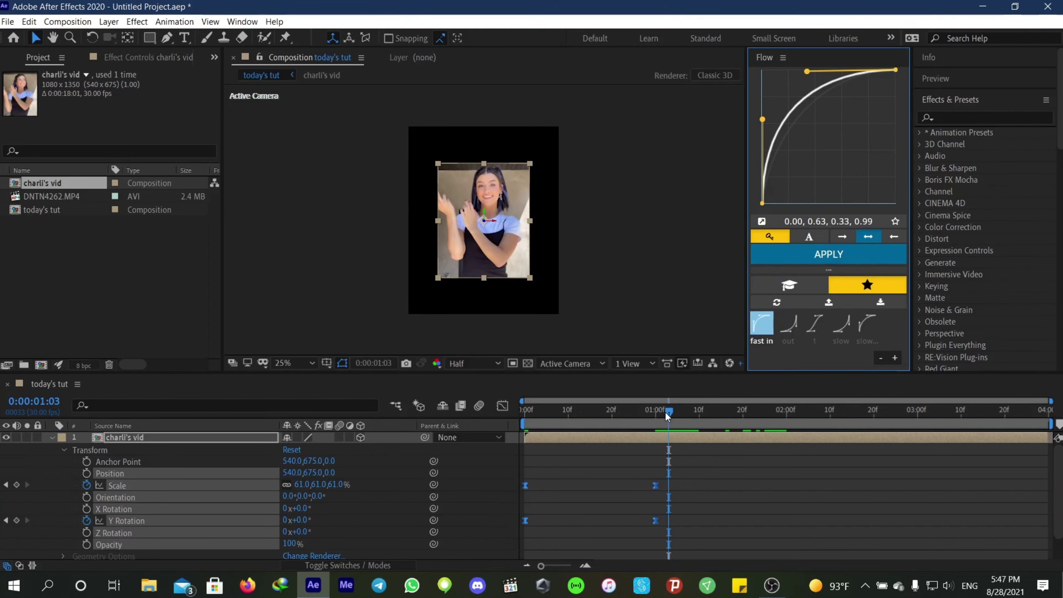
key("space")
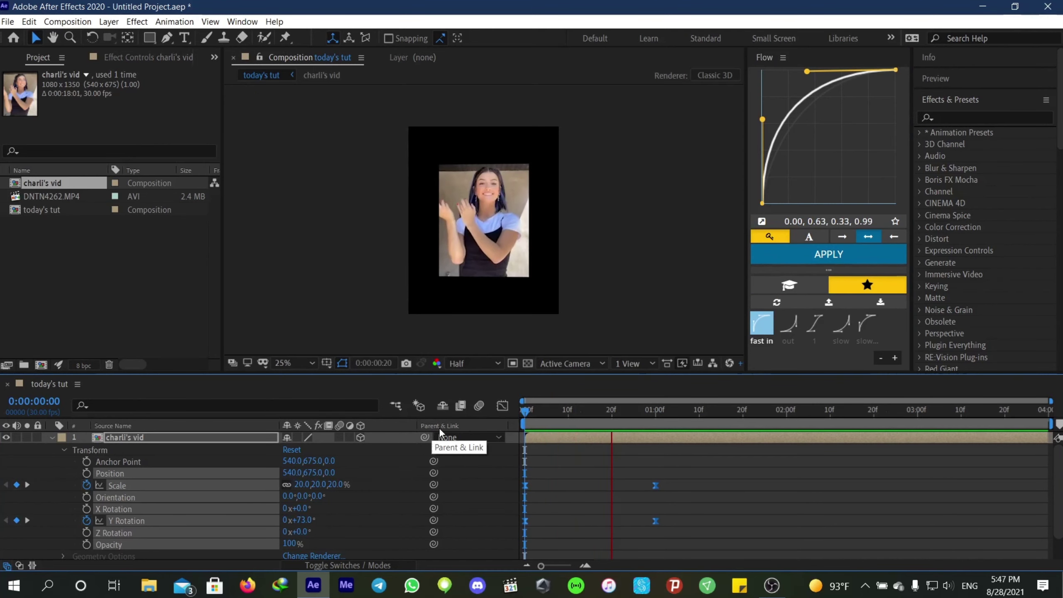
- Add a 61% Scale keyframe at 0:00:02:18 and set Scale to 87% at 0:00:03:29
left_click_drag(682, 417, 864, 452)
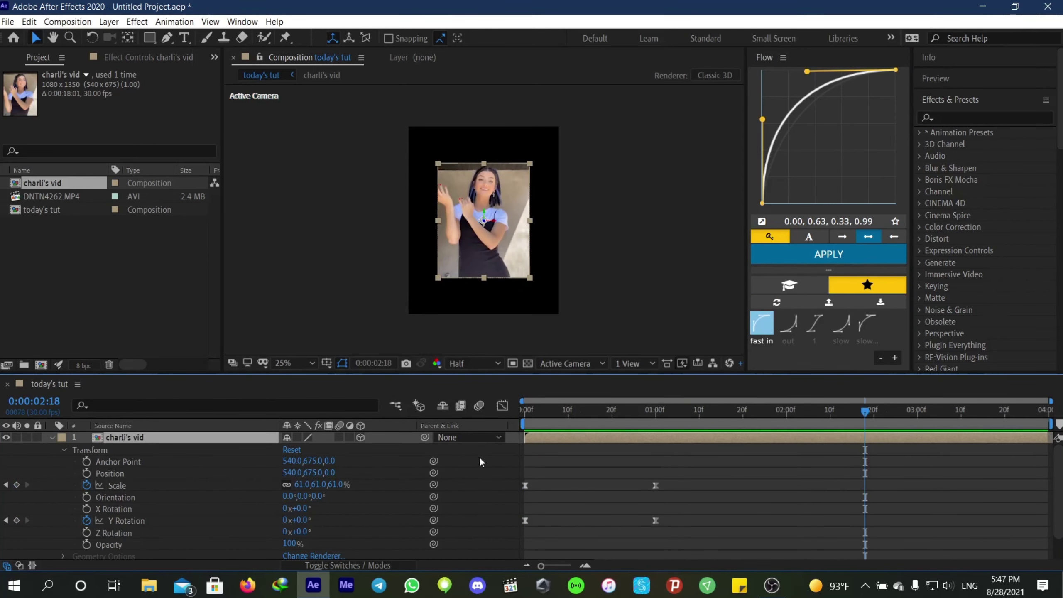
left_click(16, 485)
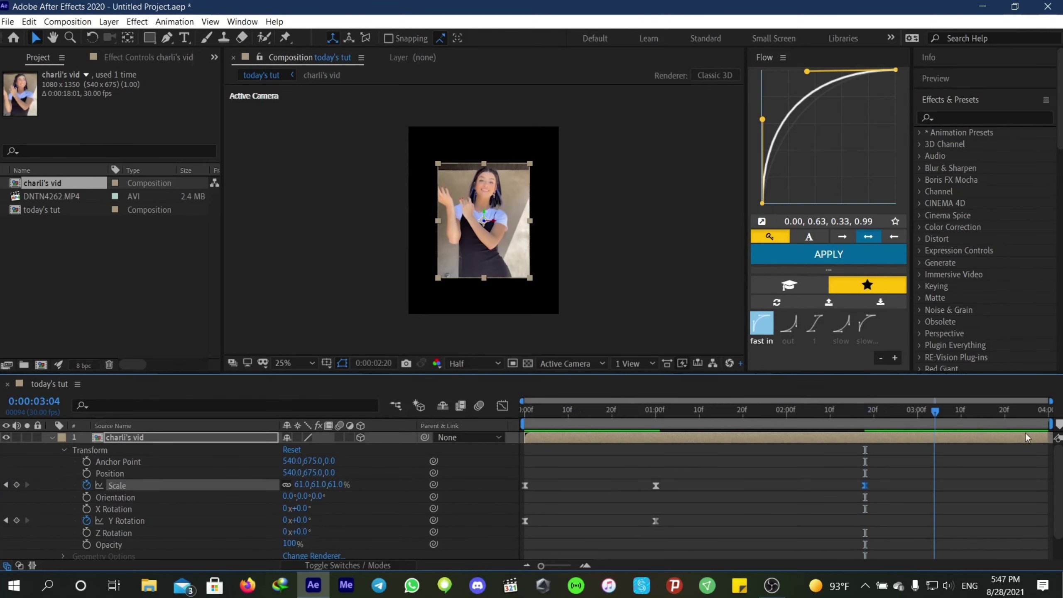
key("End")
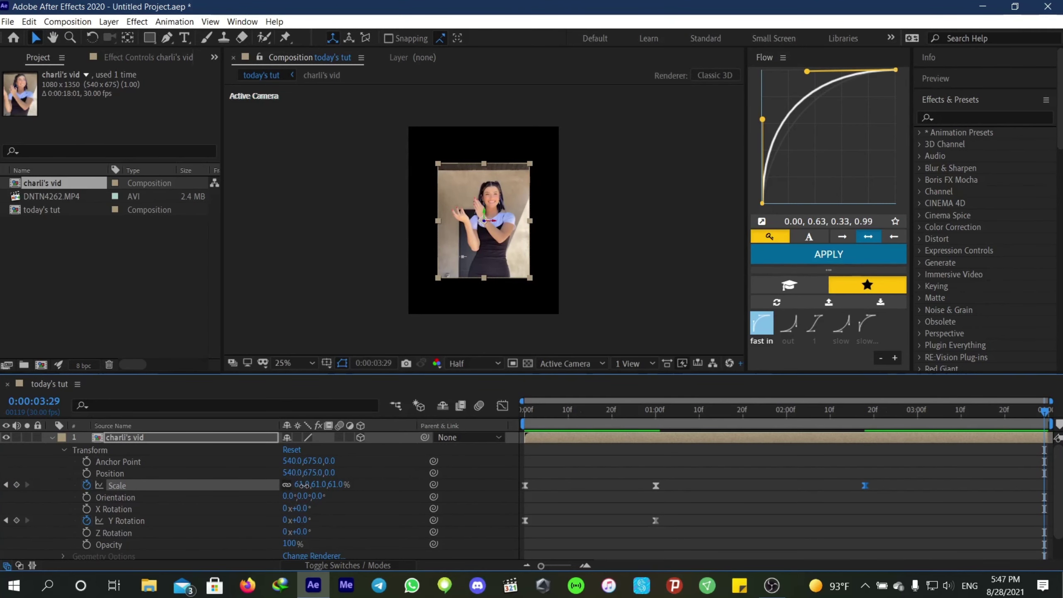
left_click_drag(305, 488, 319, 484)
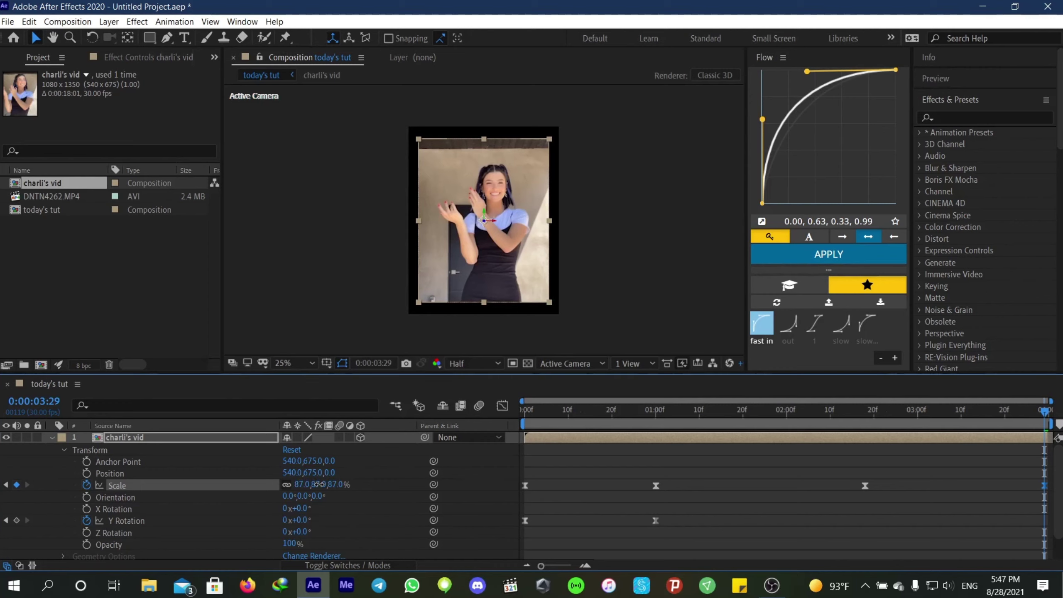
- Keyframe the layer's Z Rotation at 0° at 0:00:02:18 and at -140° at 0:00:03:29
left_click(8, 496)
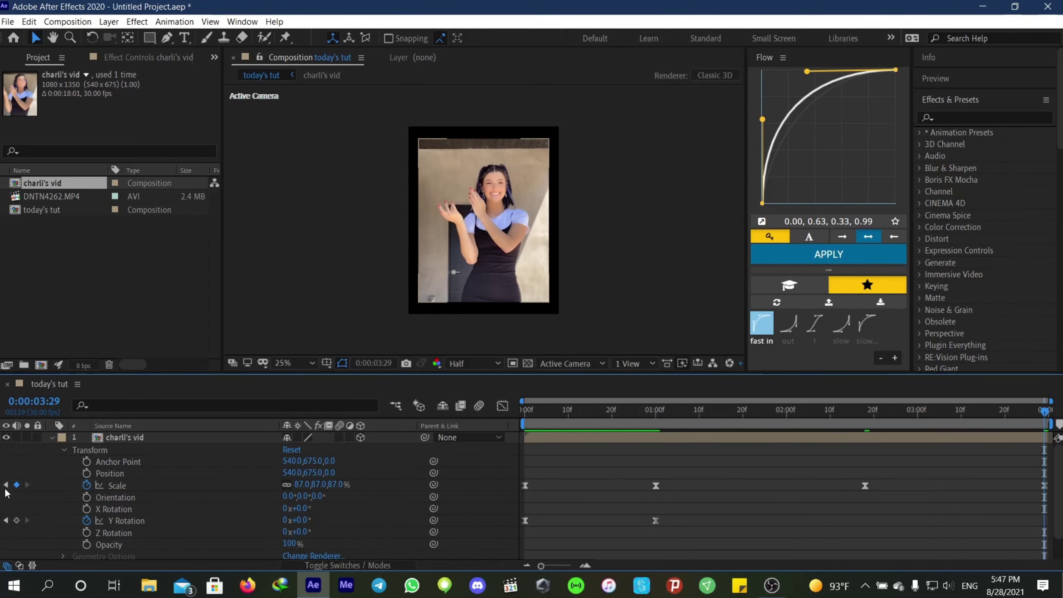
left_click(6, 484)
left_click(87, 532)
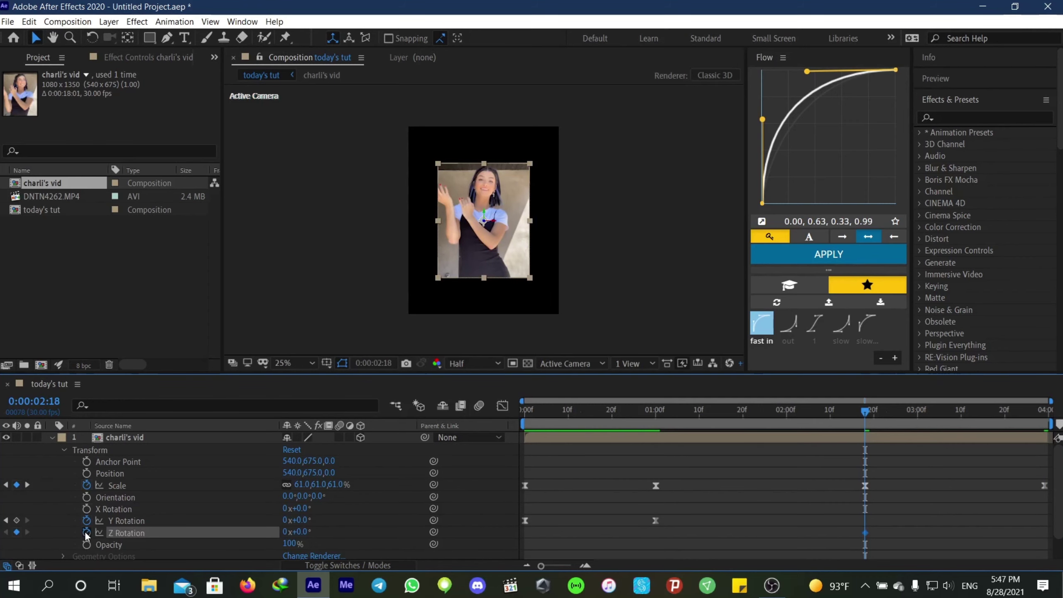
key("k")
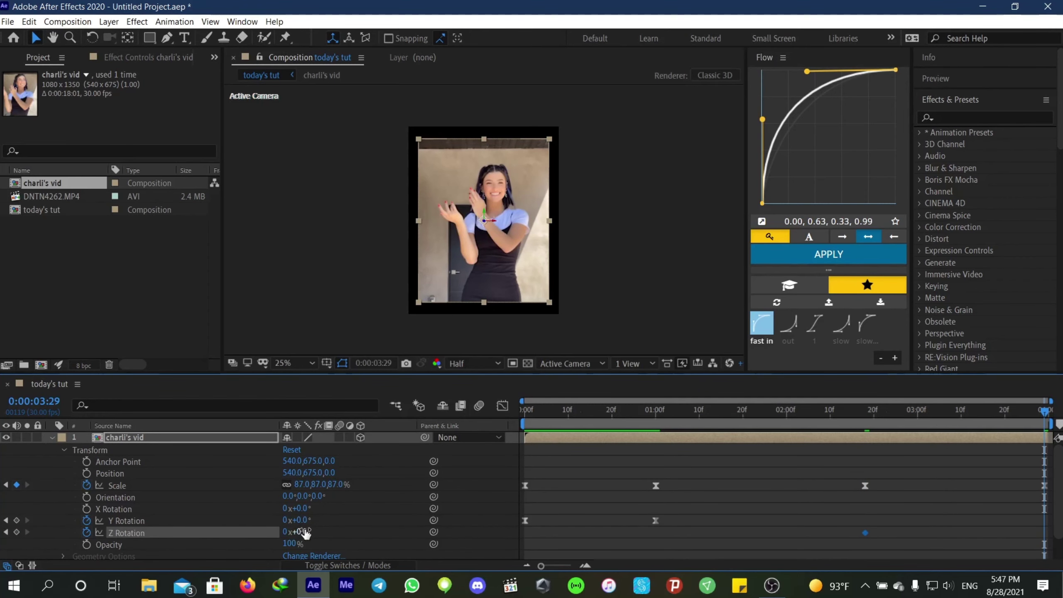
left_click_drag(305, 533, 952, 518)
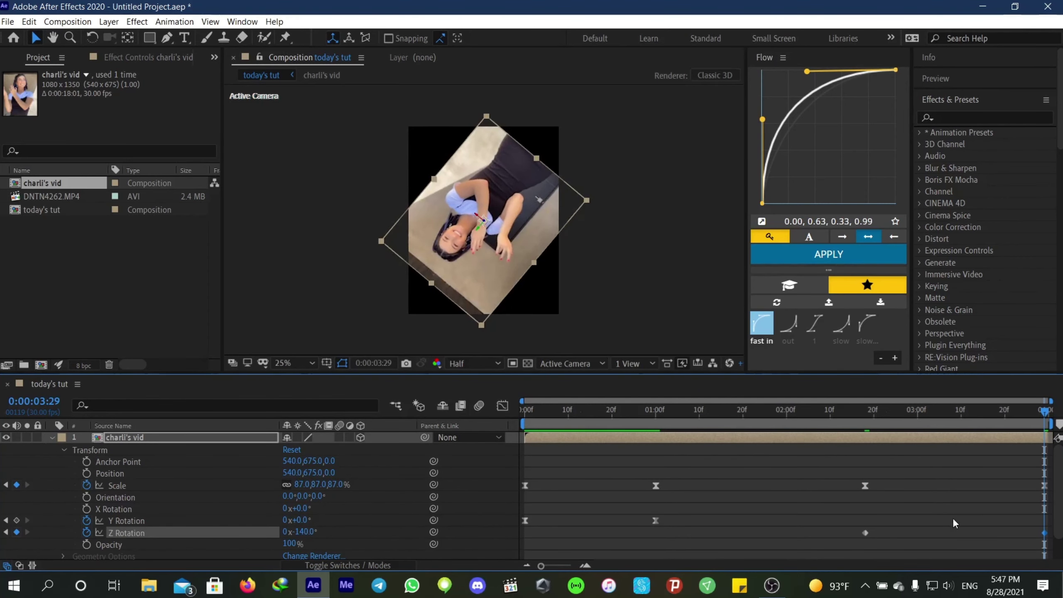
- Apply Flow's "out" curve to both Z Rotation keyframes
left_click(923, 513)
left_click_drag(827, 518, 1051, 556)
left_click(797, 338)
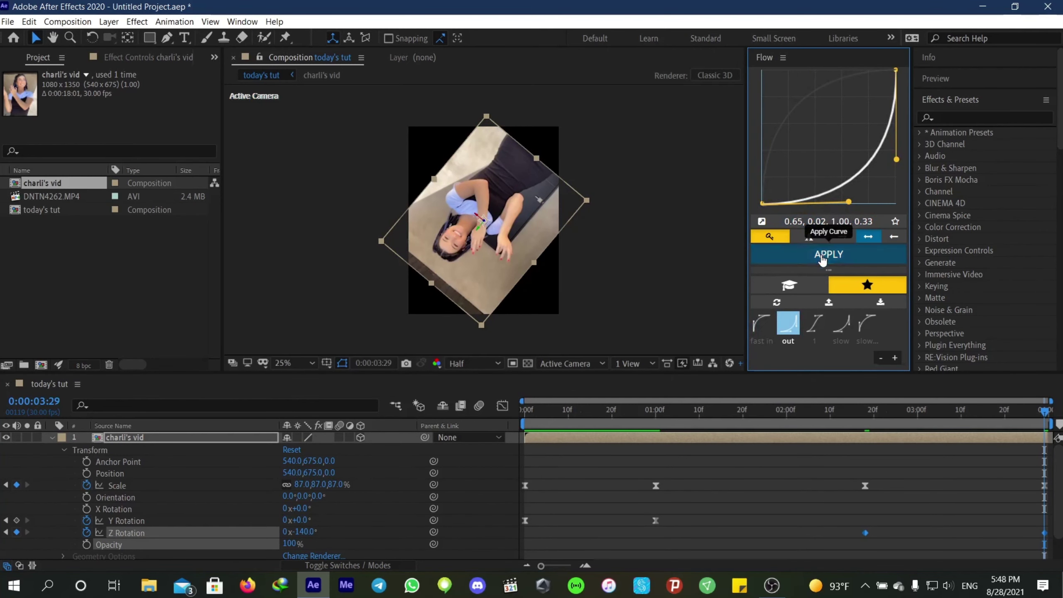
left_click(828, 254)
- Apply a custom Flow curve of 0.72, -0.84, 1.00, 0.18 to the last two Scale keyframes and preview the animation
left_click(927, 509)
left_click_drag(797, 465, 1021, 500)
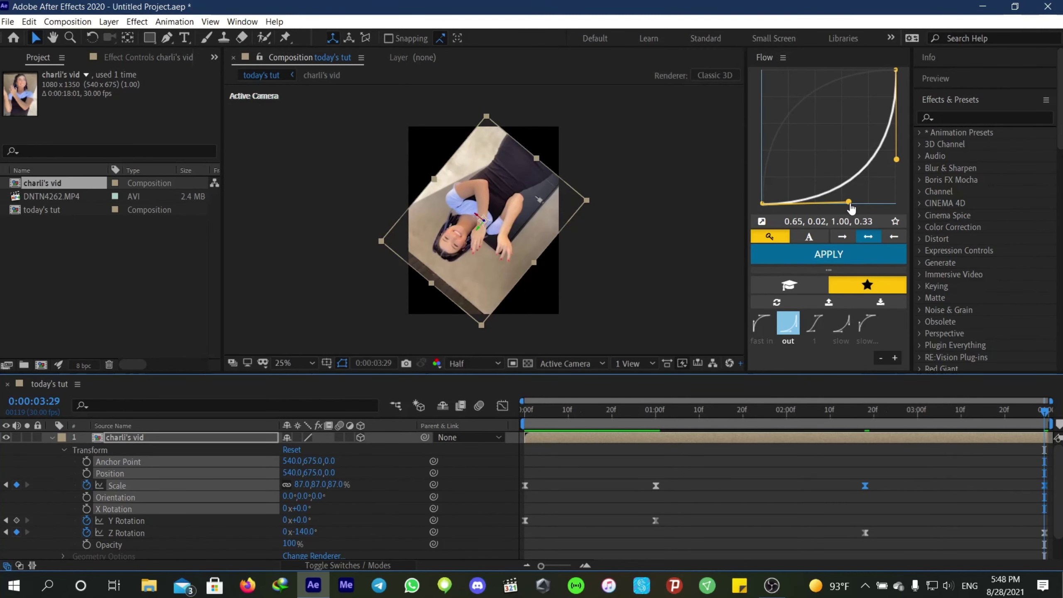
left_click_drag(850, 204, 873, 321)
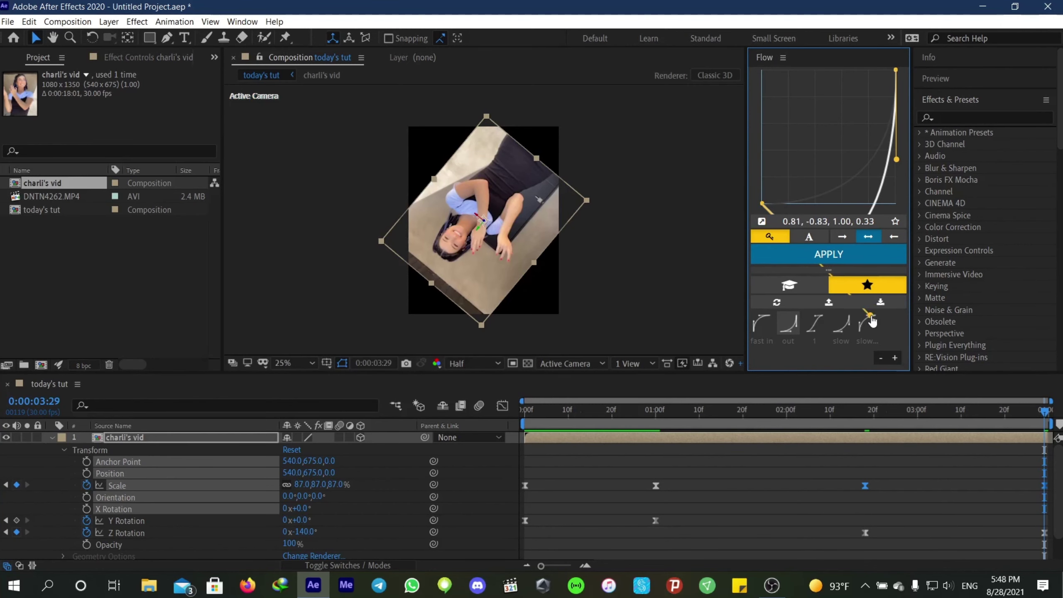
left_click_drag(898, 161, 899, 184)
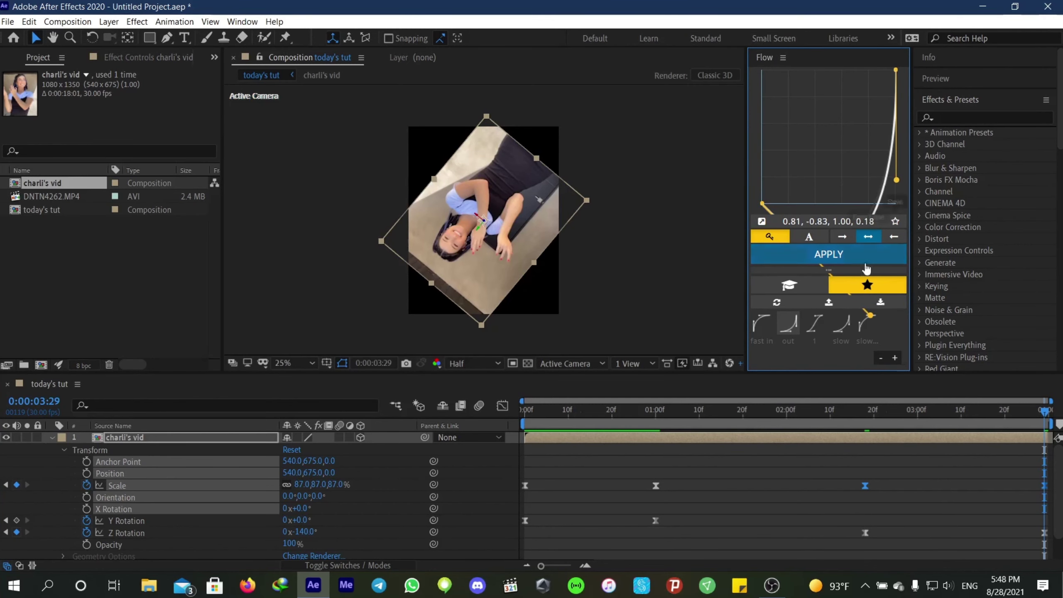
left_click_drag(870, 317, 858, 322)
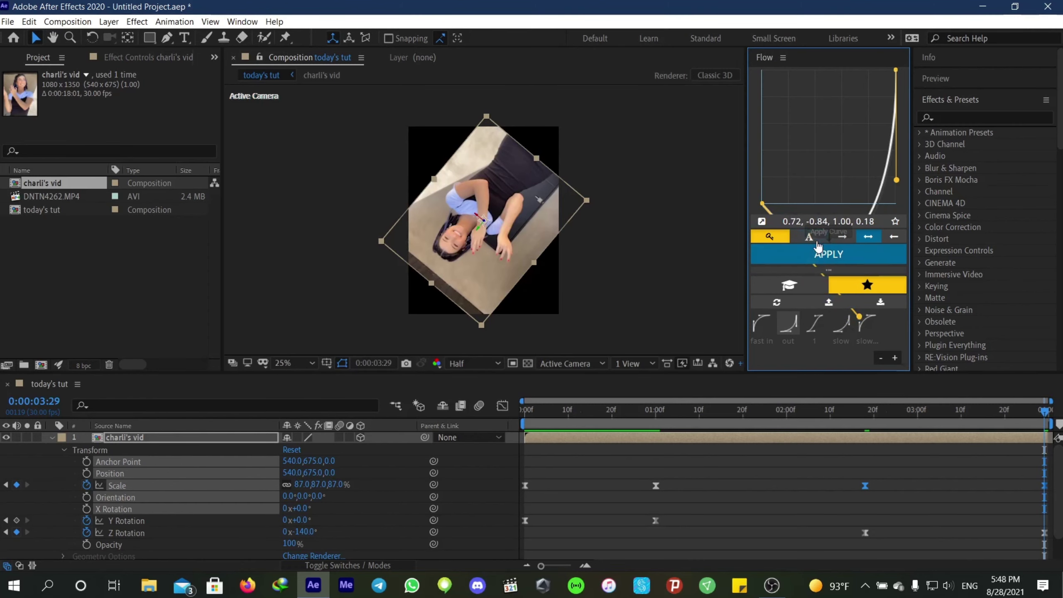
key("space")
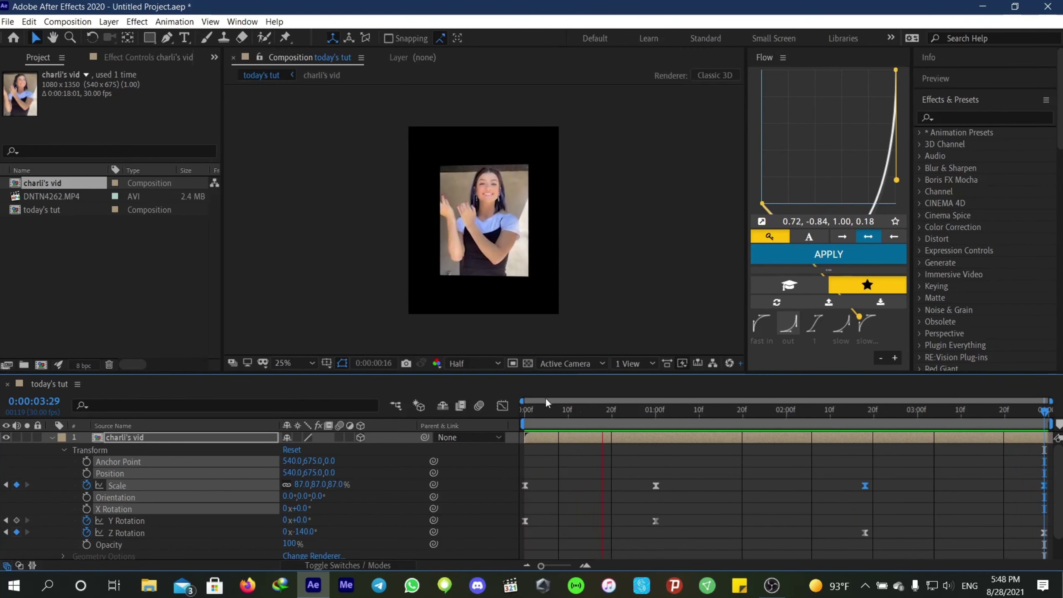
- Apply the custom 0.72, -0.84, 1.00, 0.18 curve to both Z Rotation keyframes and play back the result
left_click(865, 531)
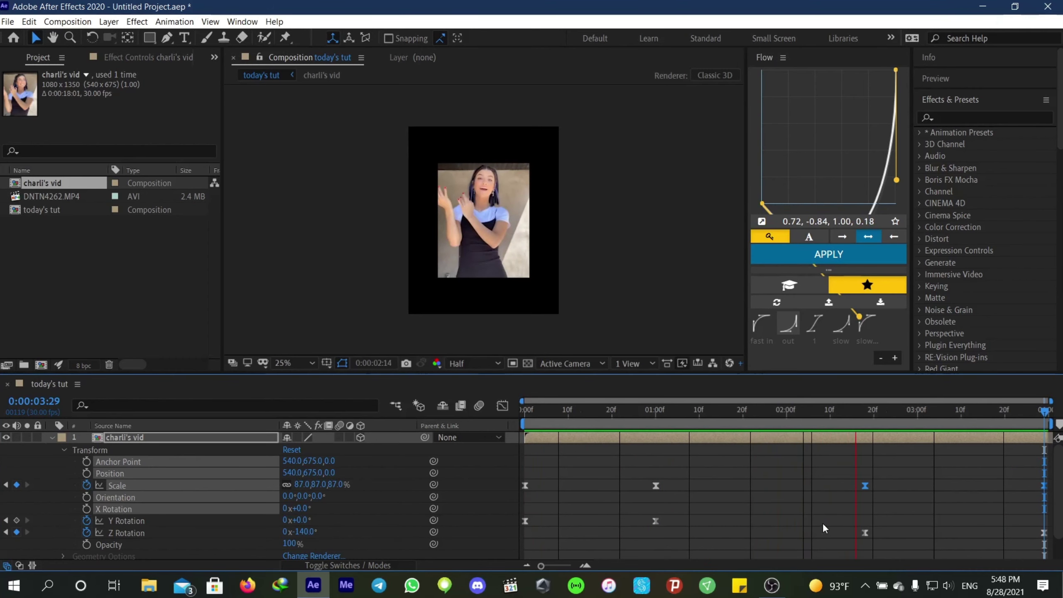
scroll(1054, 558, "down", 1)
left_click(854, 254)
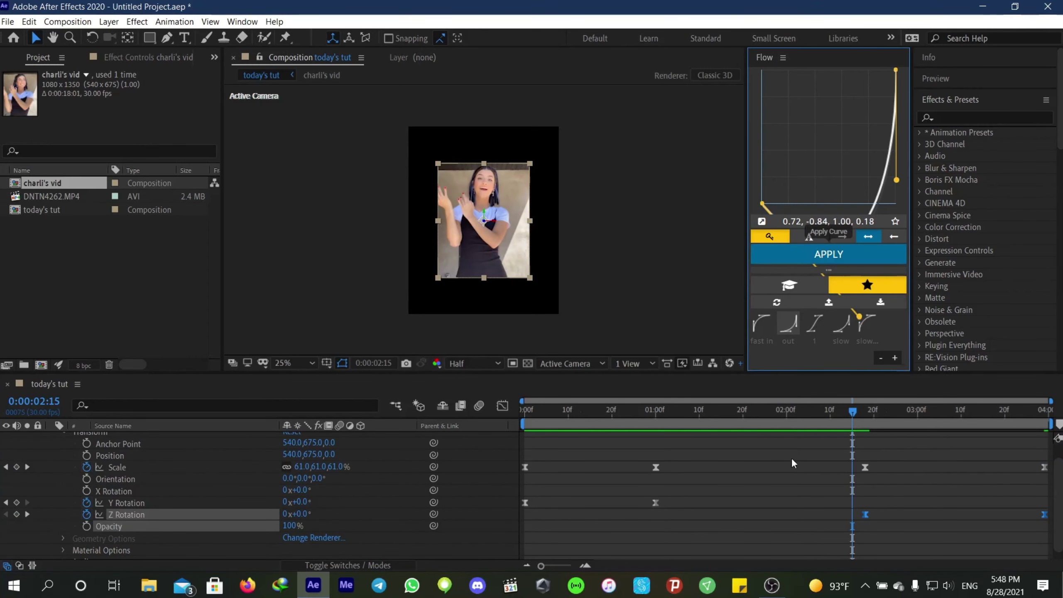
key("space")
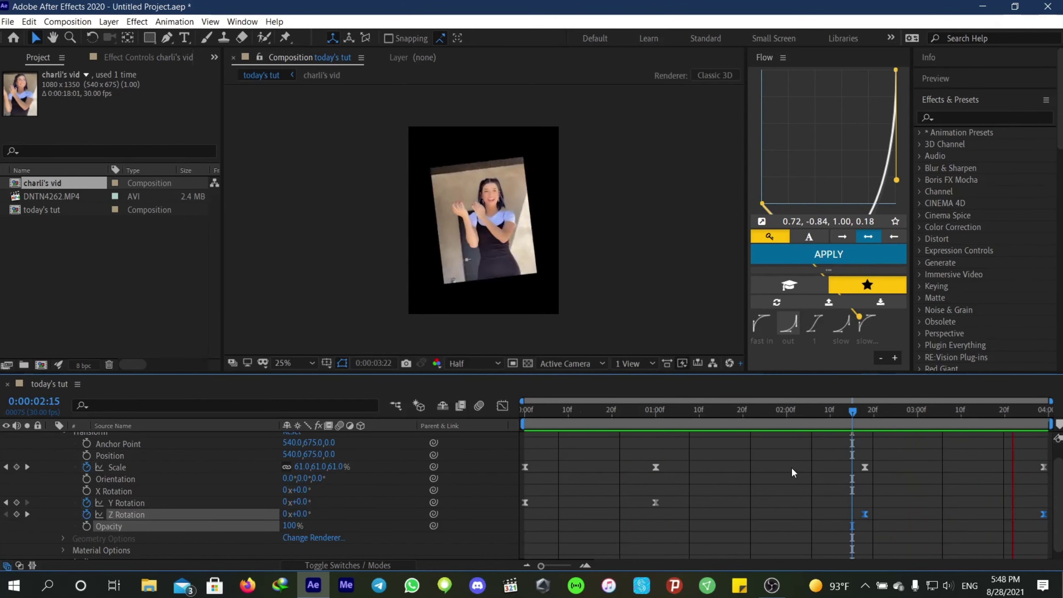
- Enable motion blur for the charli's vid layer and the composition, and preview the whole animation
scroll(372, 511, "up", 1)
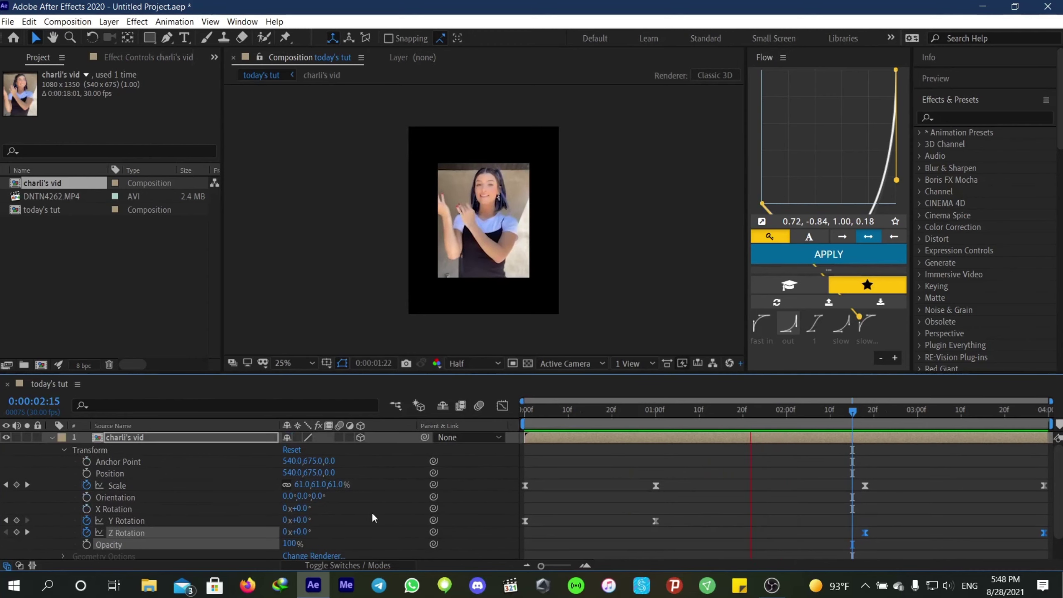
left_click(338, 437)
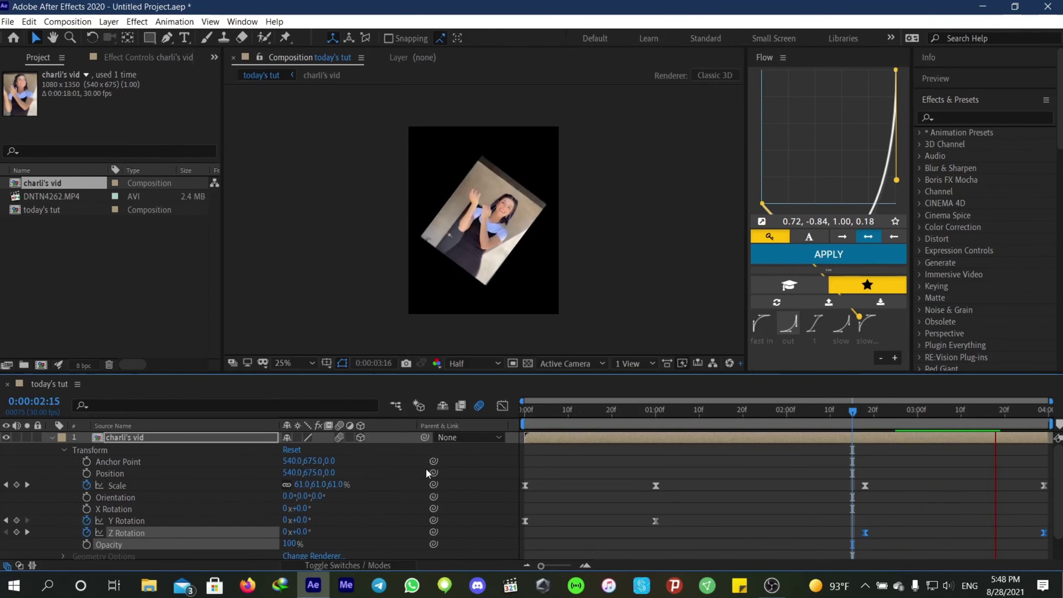
key("space")
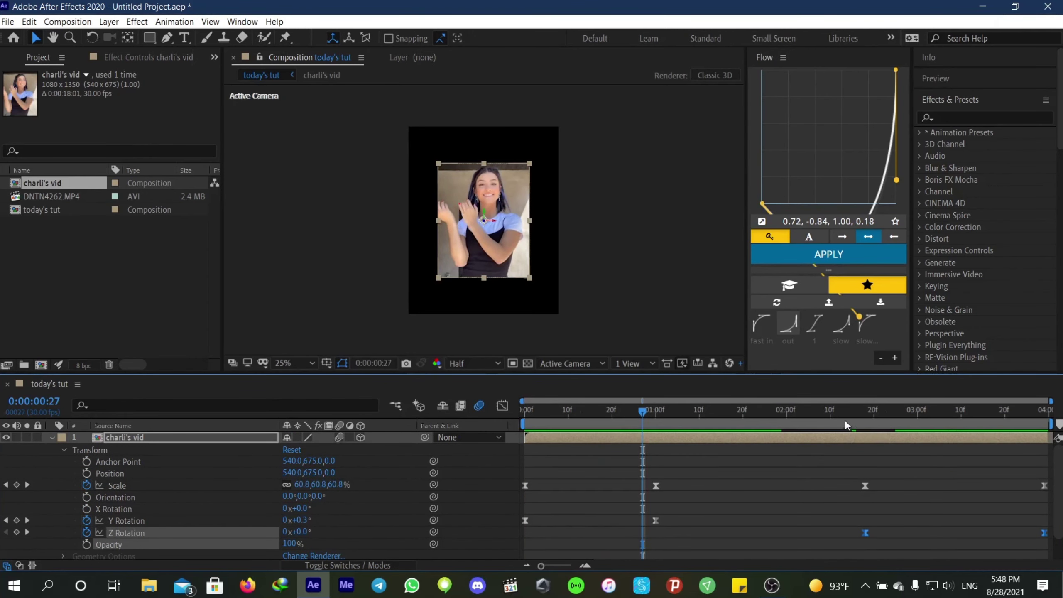
key("space")
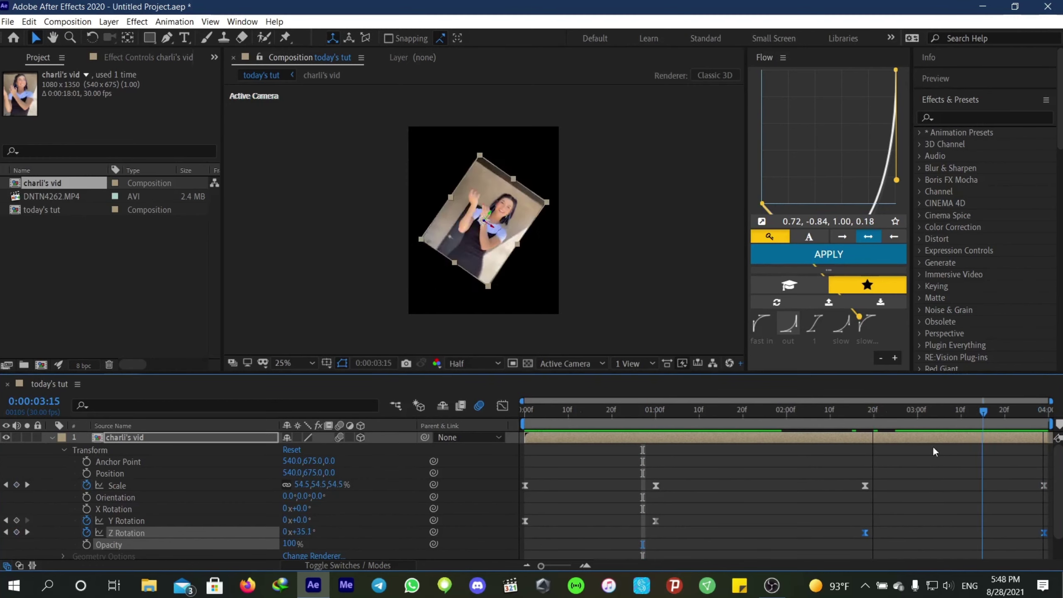
key("space")
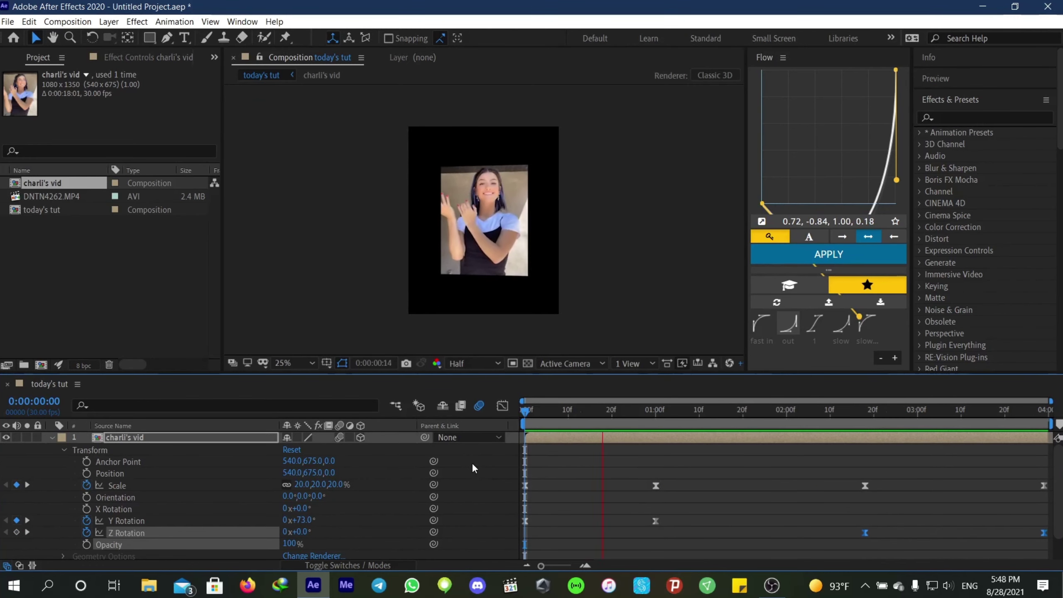
- Move the second Scale and Y Rotation keyframes to just before the 2-second mark and preview the slower intro
left_click_drag(640, 476, 777, 510)
key("space")
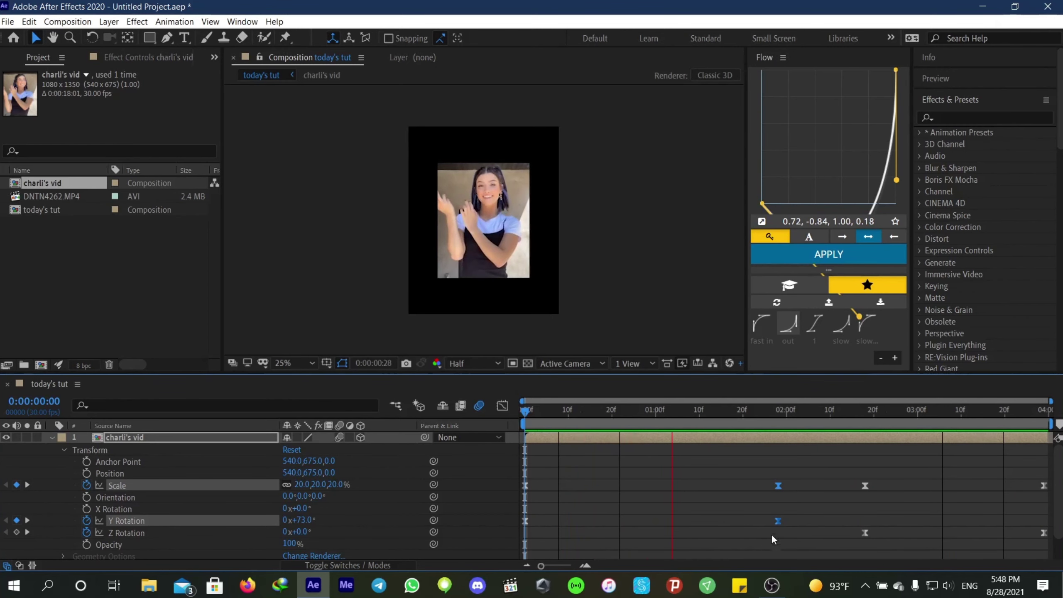
key("space")
- Apply Flow's "fast in" curve to the first two Scale and Y Rotation keyframes and preview from the start
left_click_drag(831, 462, 467, 549)
left_click(762, 323)
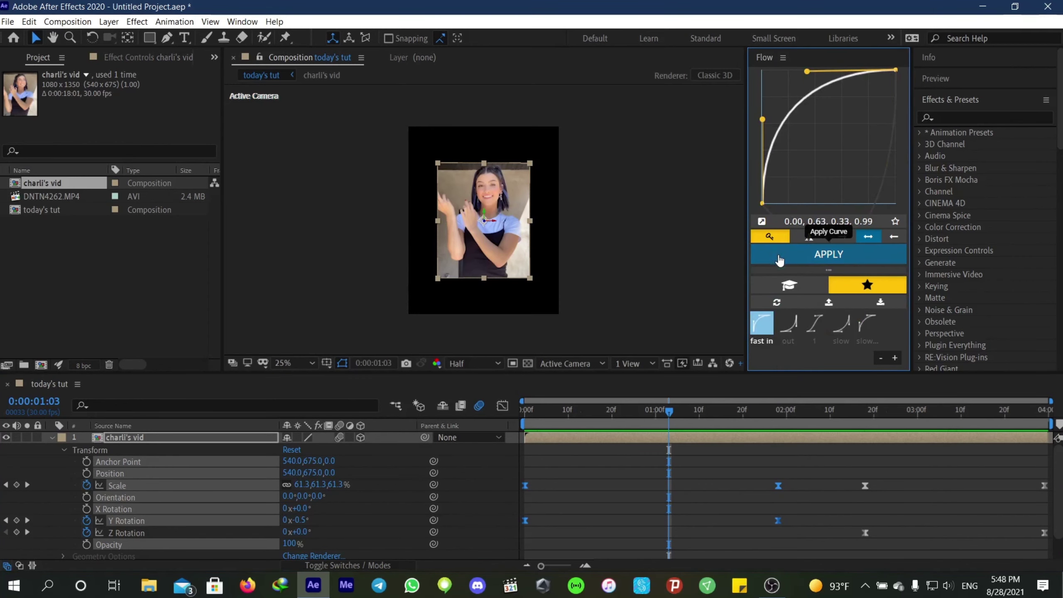
left_click(820, 255)
key("Home")
key("space")
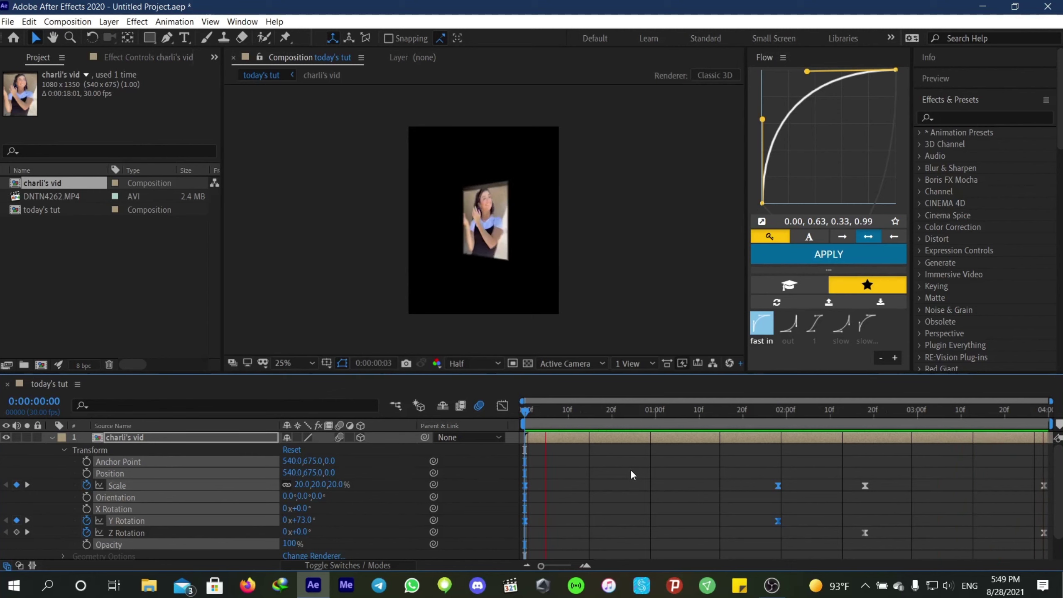
left_click(615, 480)
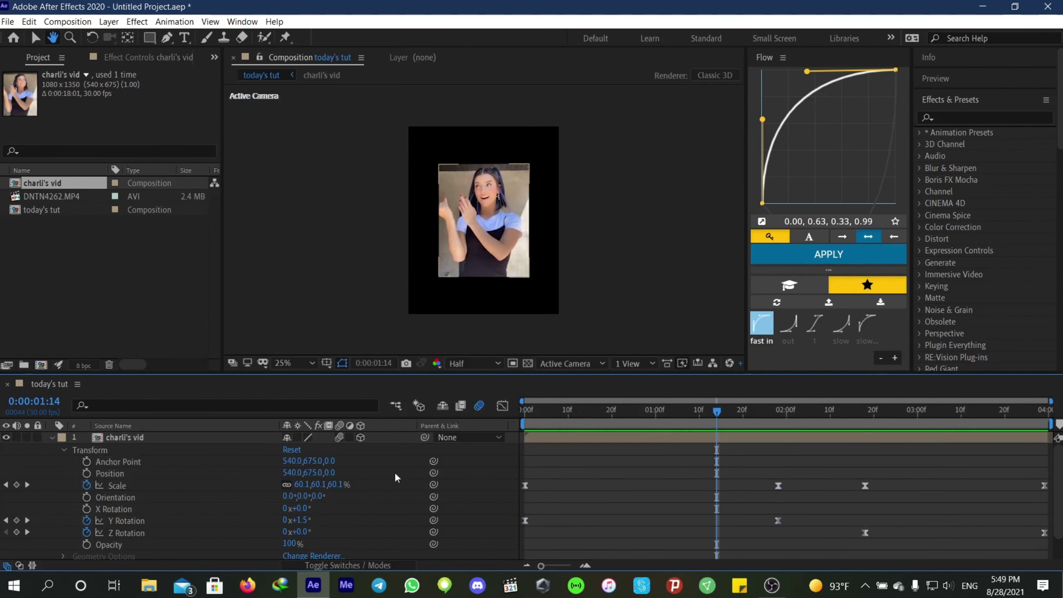
- Collapse the charli's vid layer's properties and apply the Bevel Edges effect to it at 0:00:01:01
left_click(51, 437)
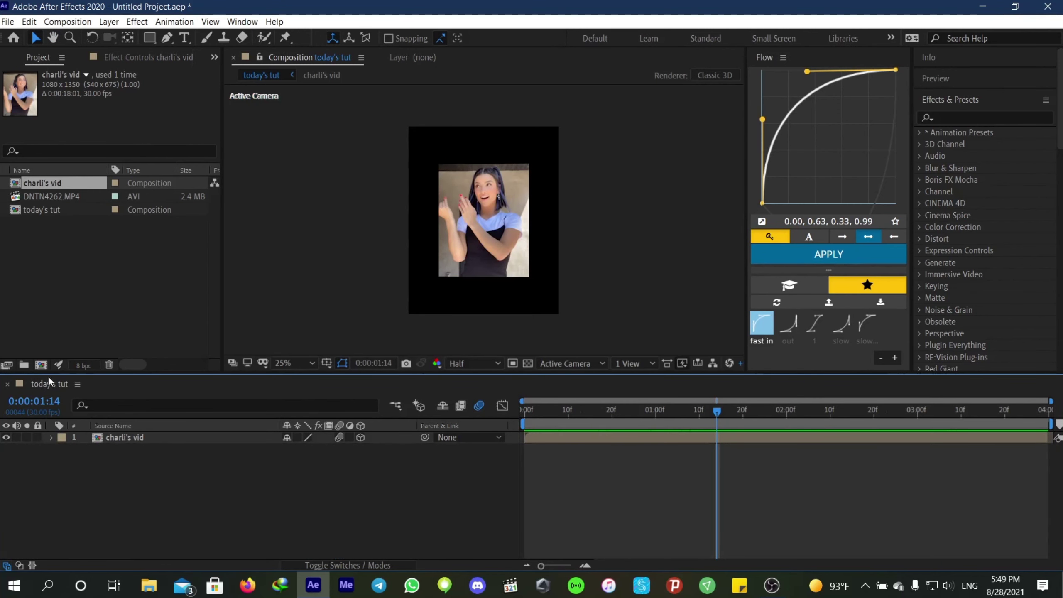
left_click_drag(708, 405, 661, 462)
left_click(665, 440)
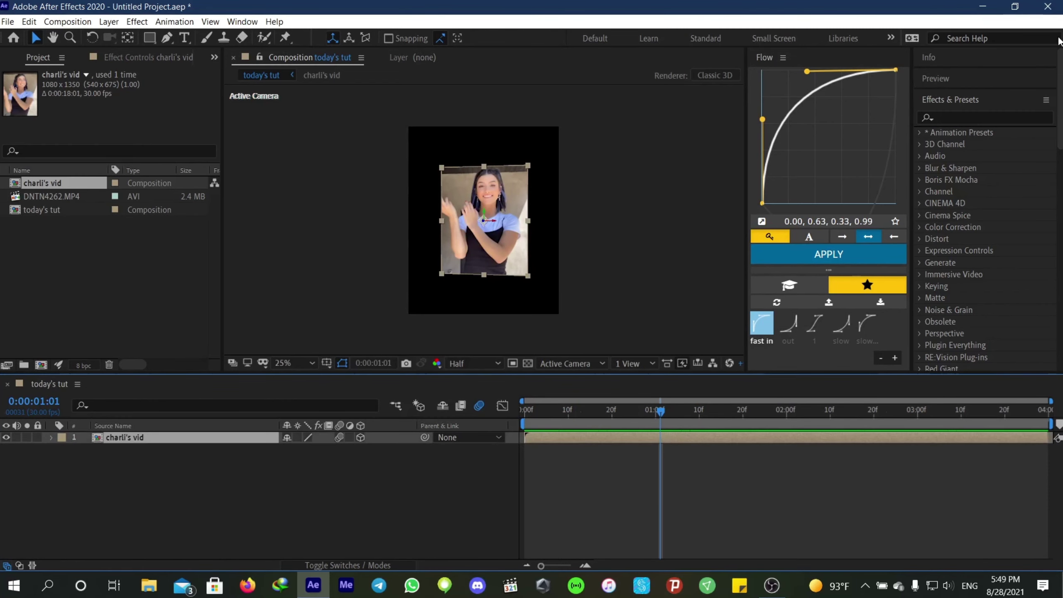
left_click(950, 119)
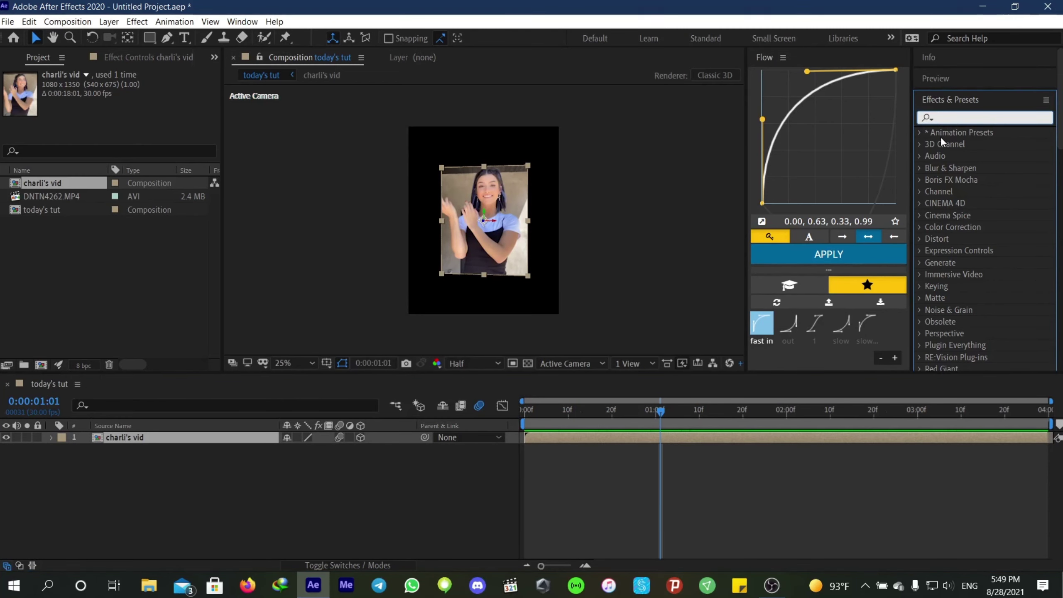
type("bevel")
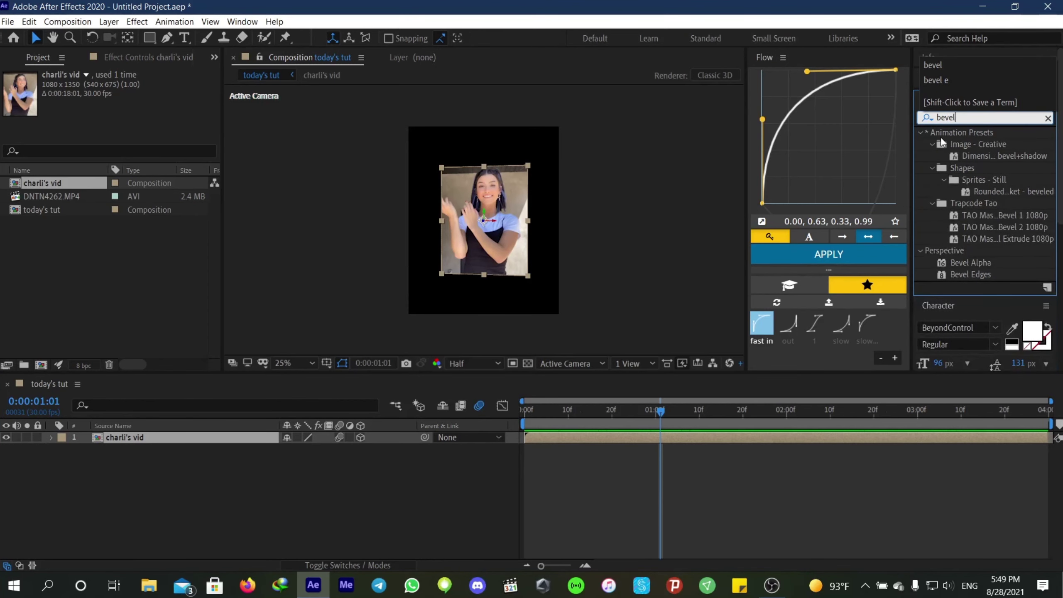
type(" e")
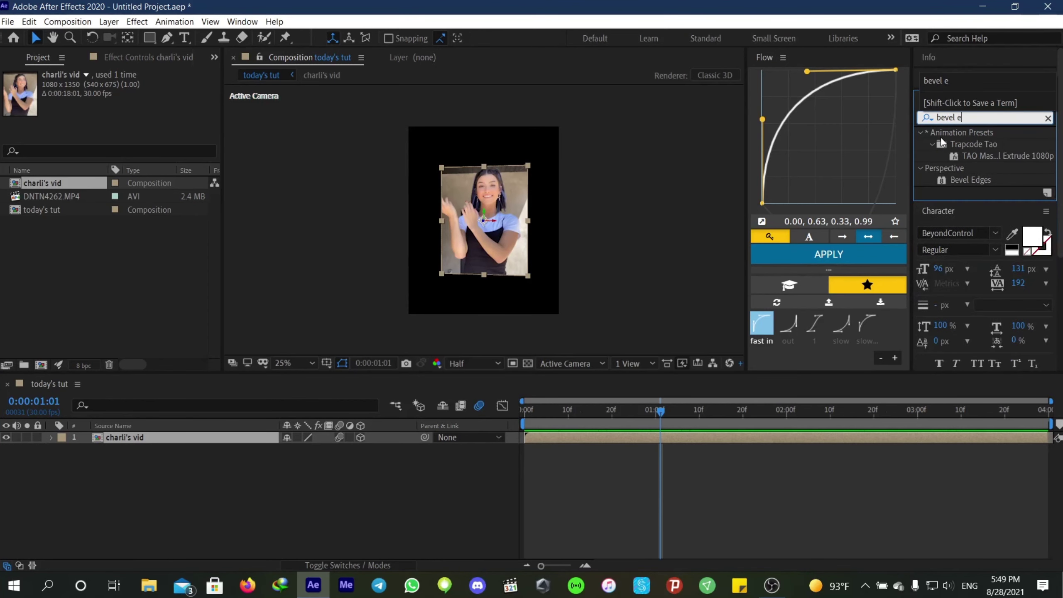
double_click(978, 179)
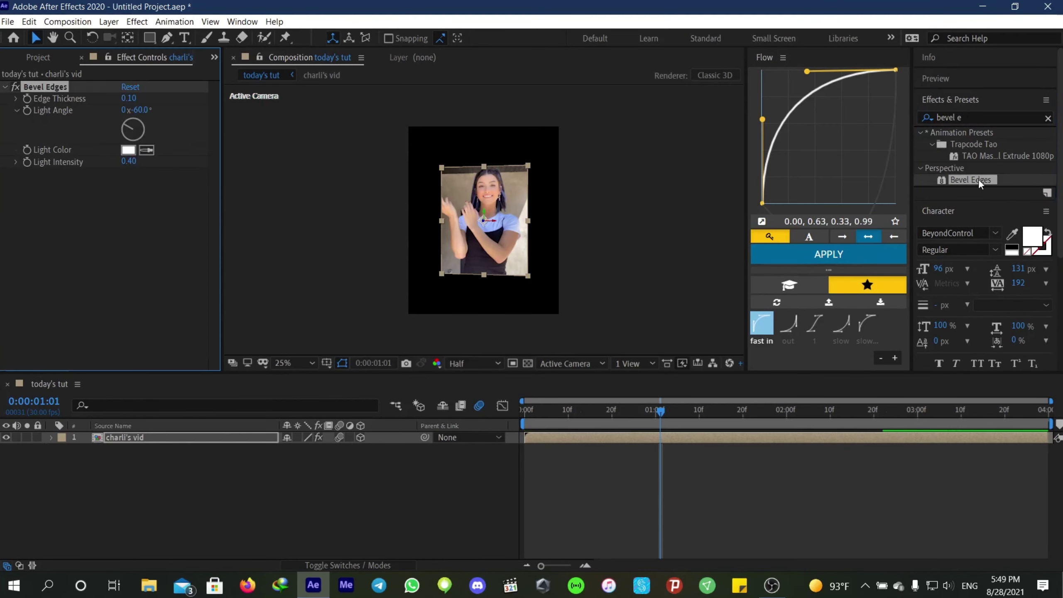
- Set the Bevel Edges Edge Thickness to 0.02 and preview the animation
left_click(130, 99)
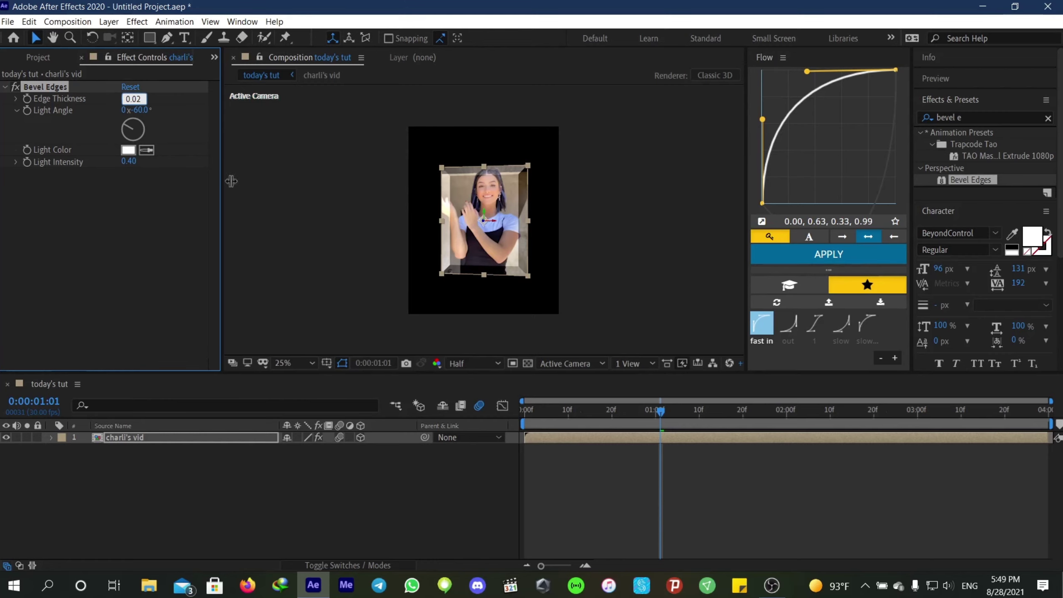
left_click(630, 536)
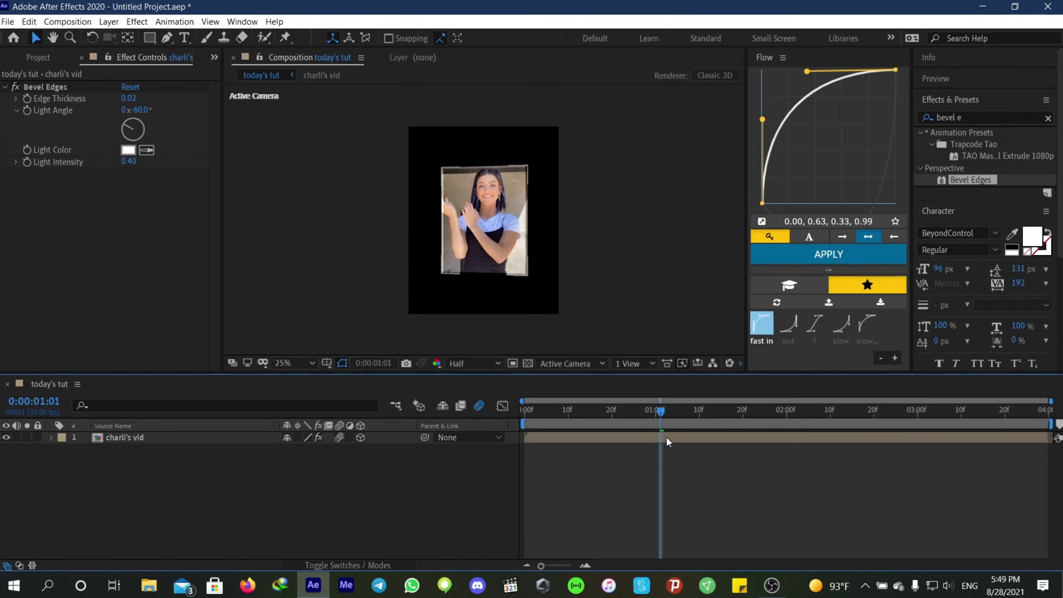
key("space")
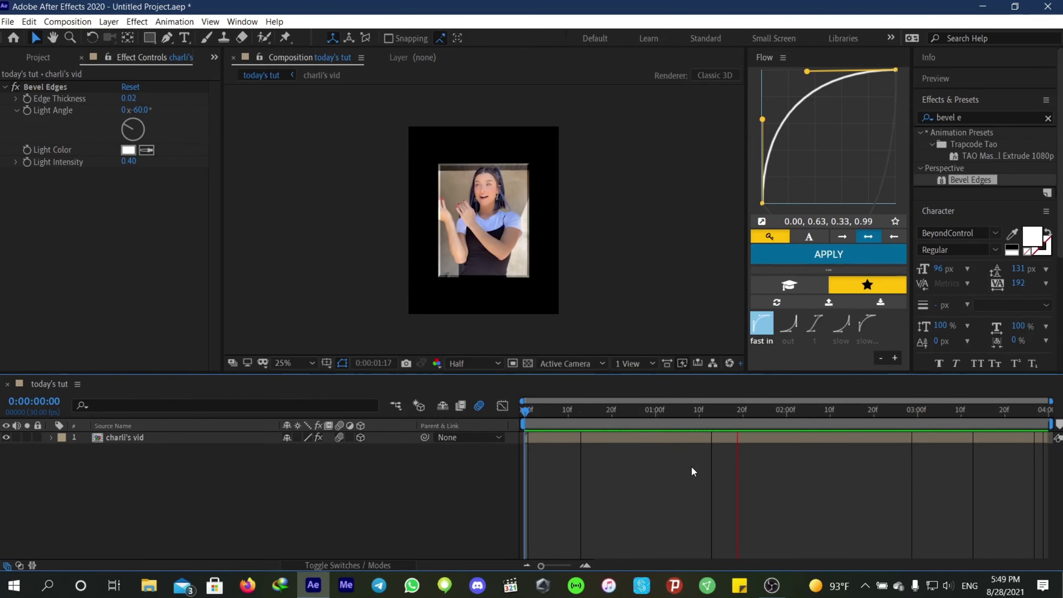
key("space")
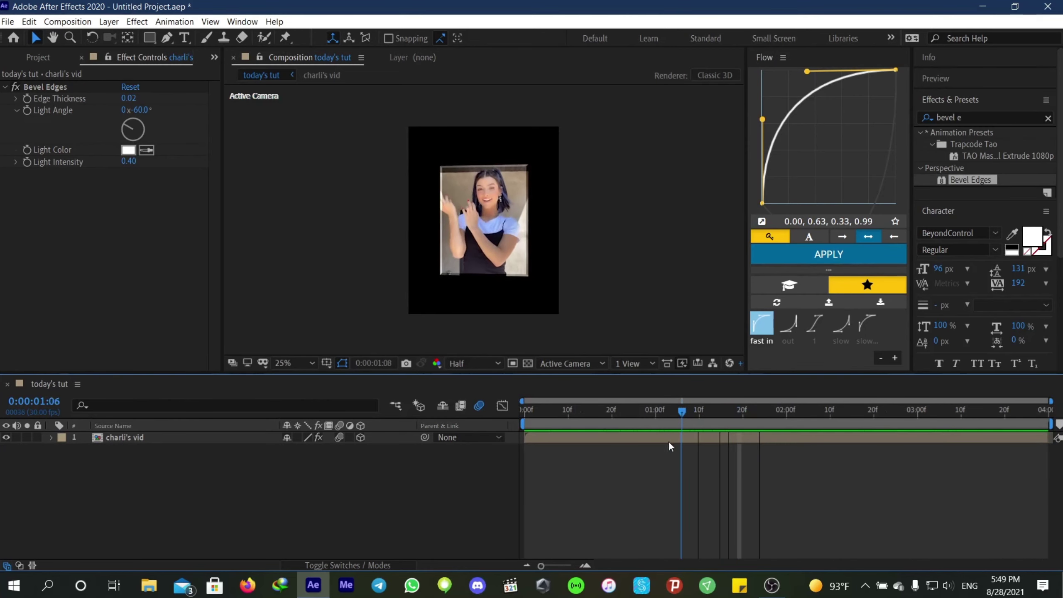
- Create a white solid with the current time at the composition's start and place it below the charli's vid layer
left_click_drag(681, 441, 525, 440)
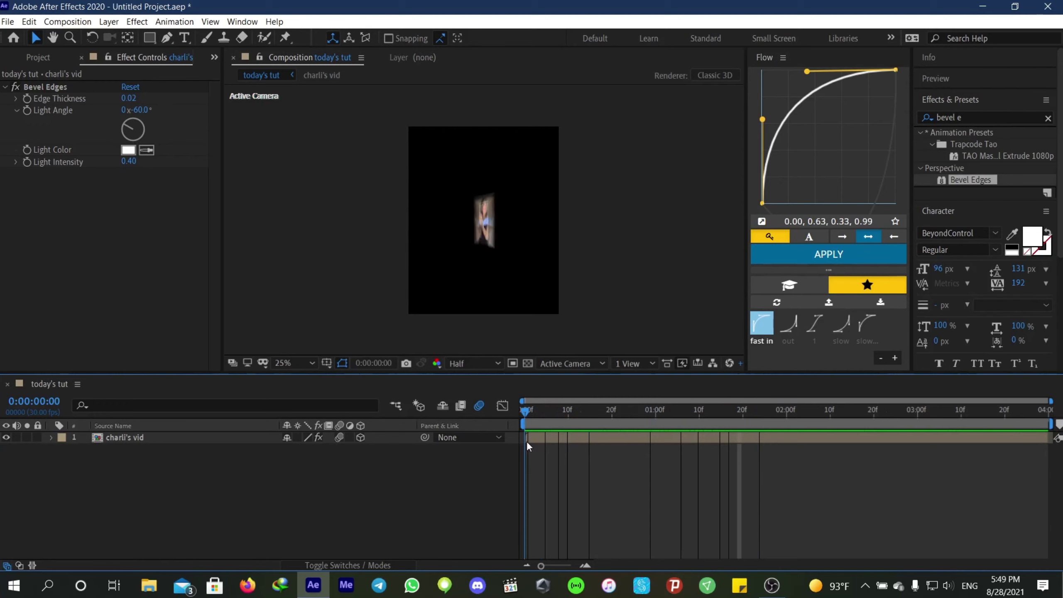
right_click(575, 487)
mouse_move(611, 356)
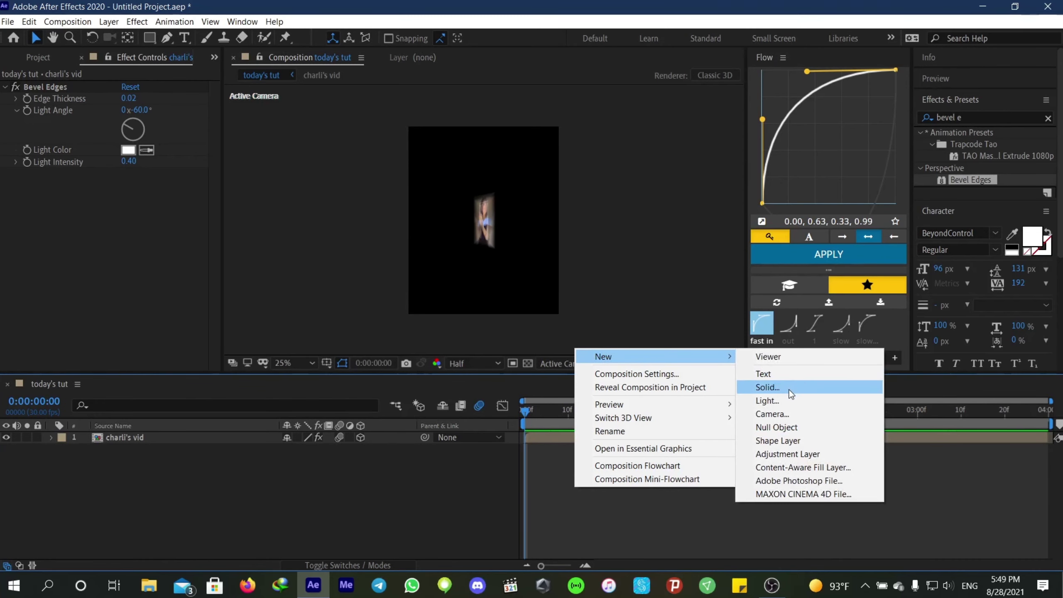
left_click(767, 387)
left_click(730, 434)
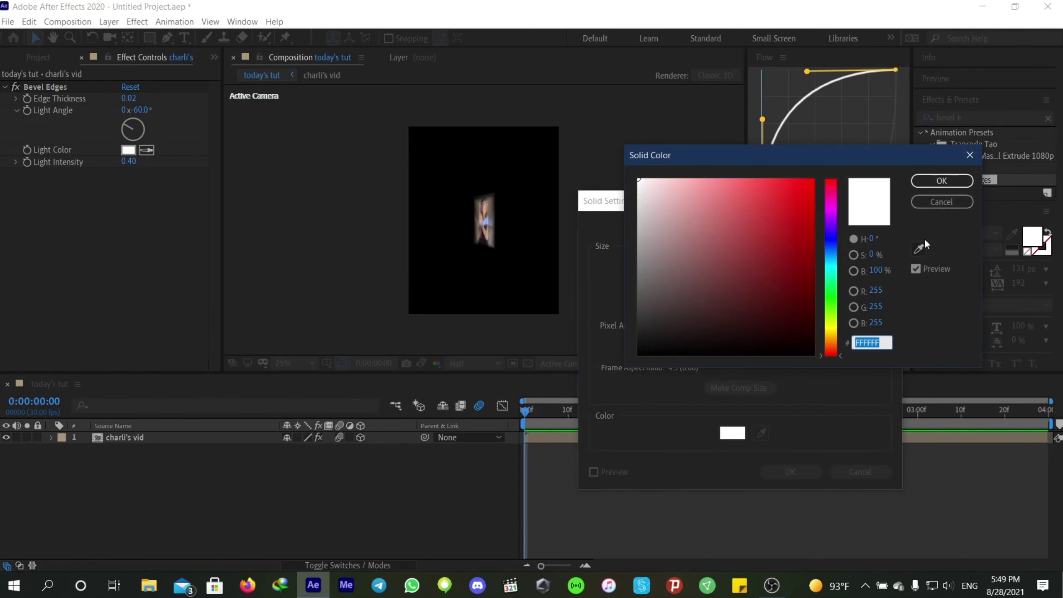
left_click(958, 203)
left_click(807, 477)
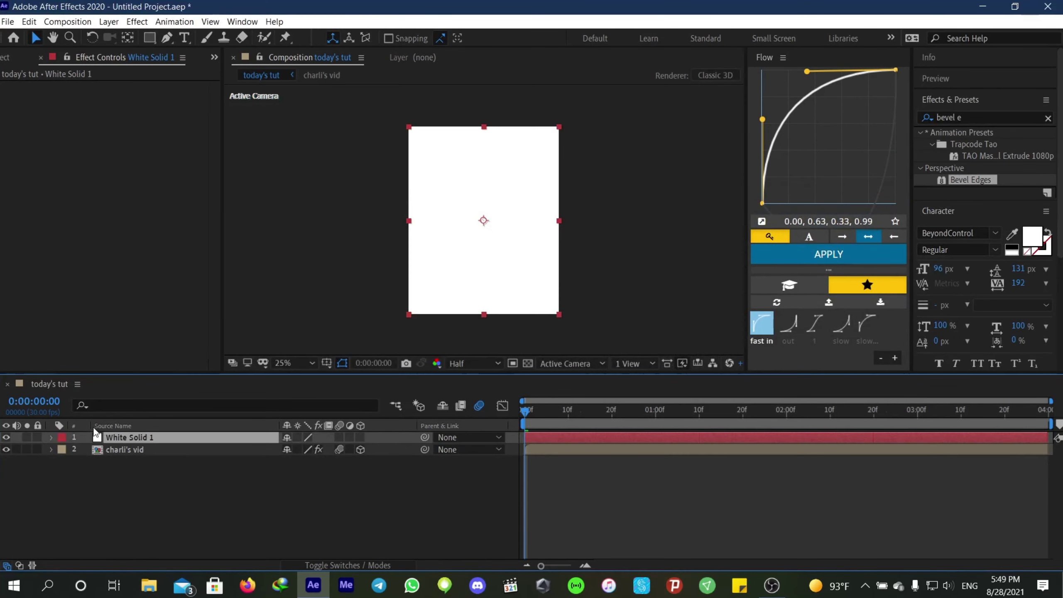
left_click_drag(122, 439, 396, 494)
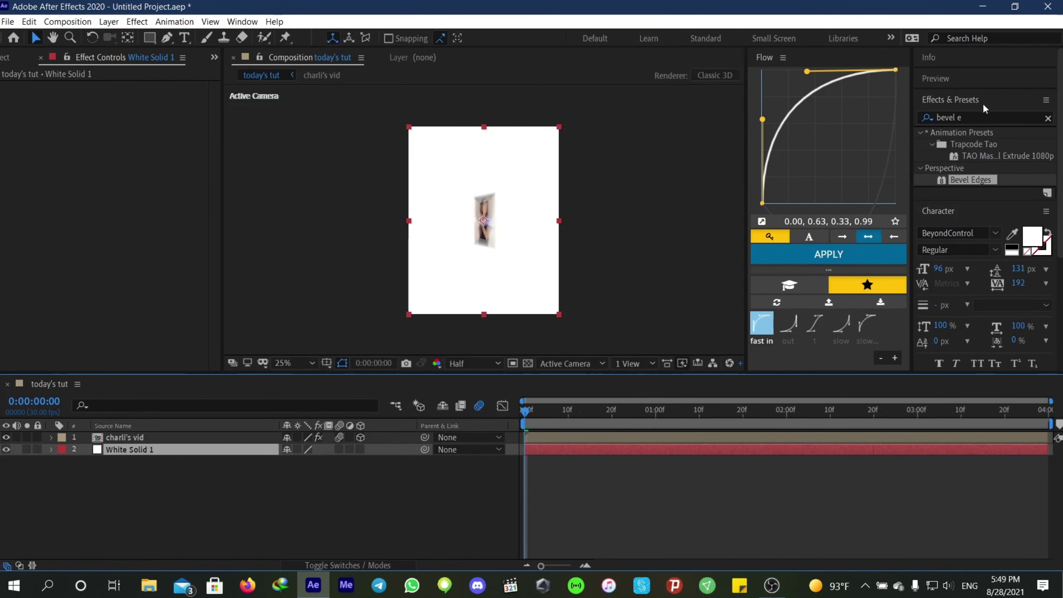
- Apply the S_Gradient effect to the white solid and set its Start Color to light blue 5BA3FF
left_click(969, 117)
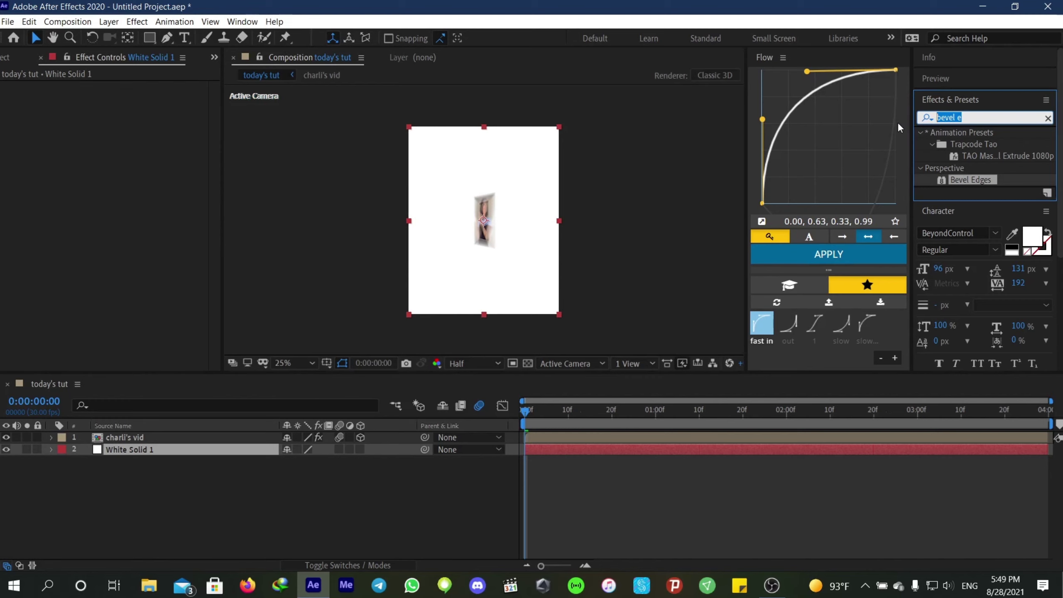
type("s_")
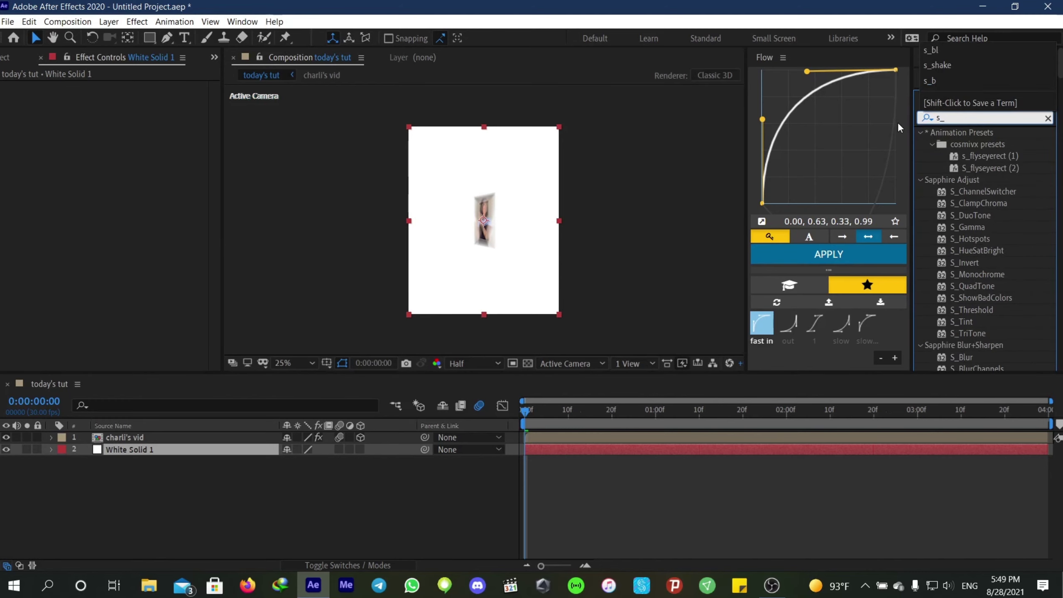
type("grad")
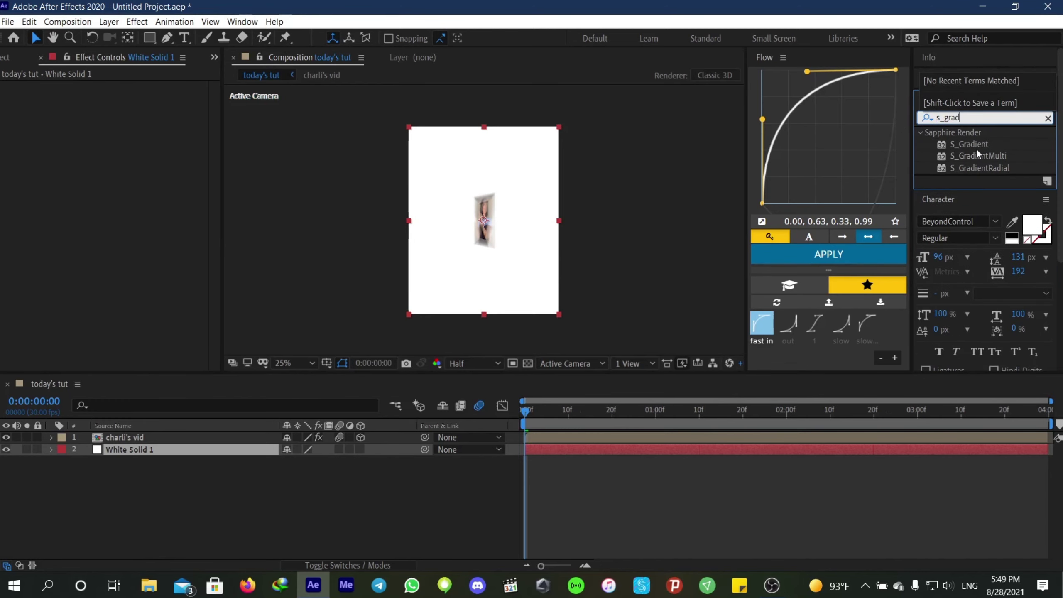
double_click(977, 146)
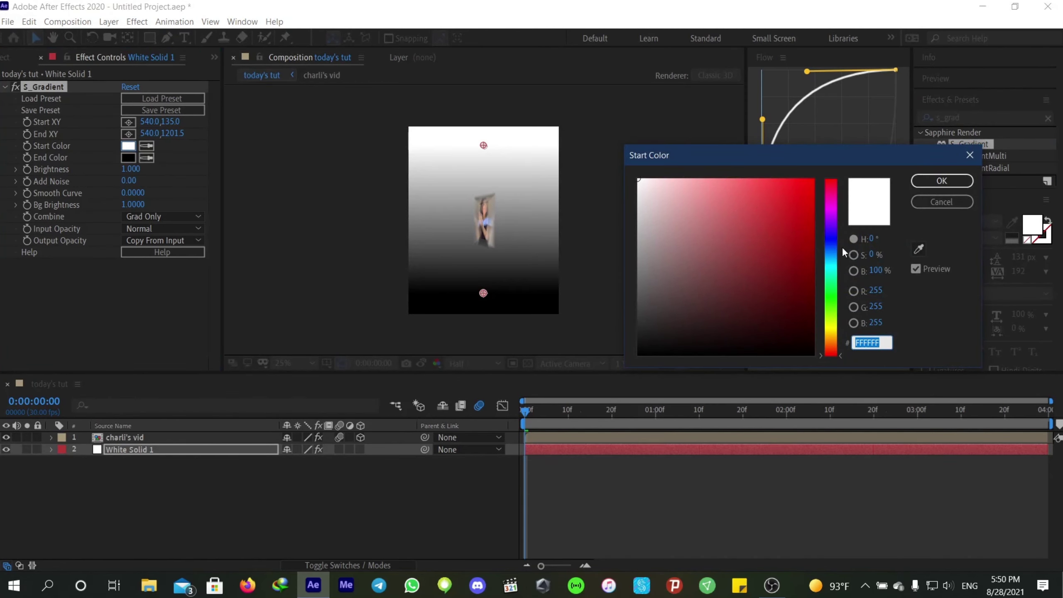
left_click_drag(831, 211, 749, 171)
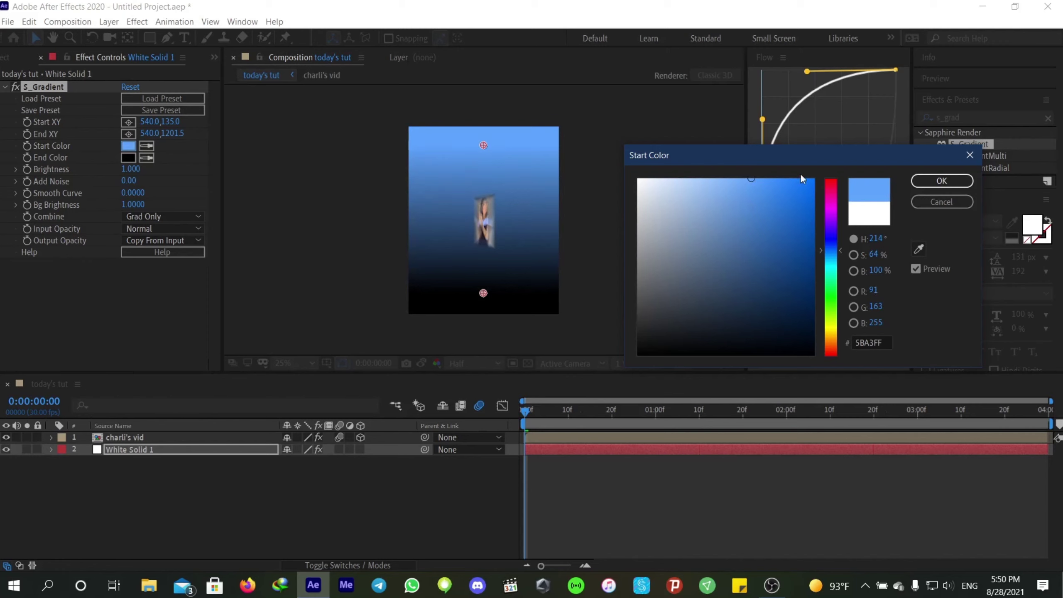
left_click(924, 181)
- Set the gradient's End Color to deep blue 1200FF and preview the composition
left_click(128, 157)
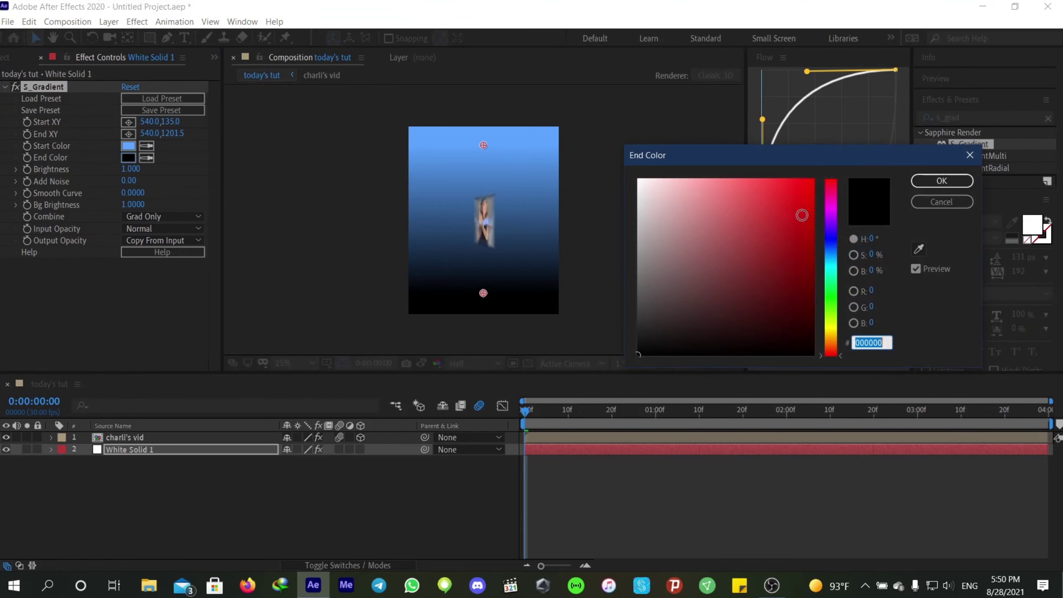
left_click_drag(837, 267, 834, 256)
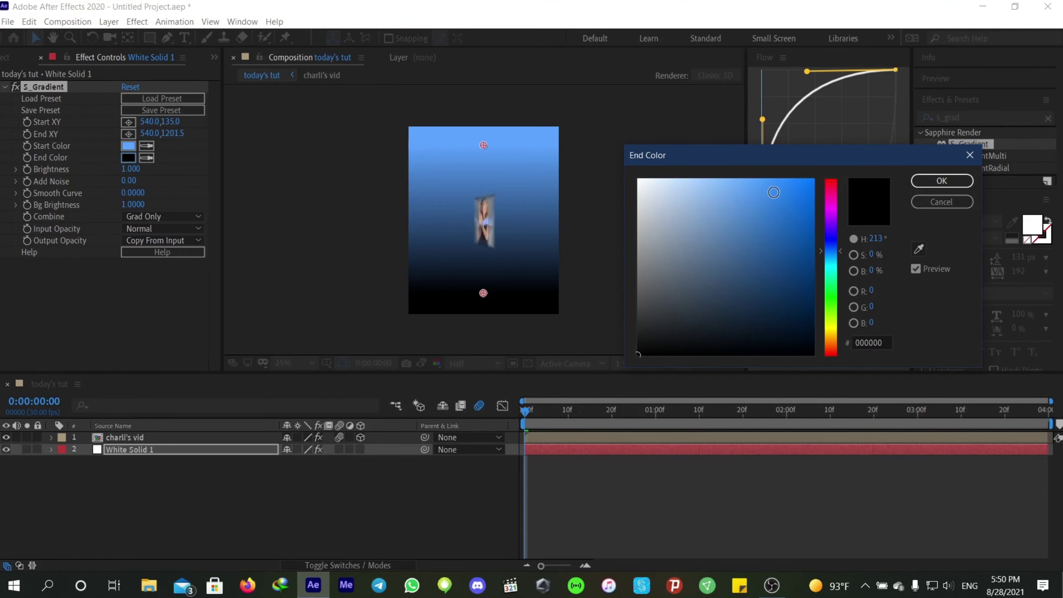
left_click_drag(774, 192, 866, 155)
left_click_drag(839, 244, 832, 237)
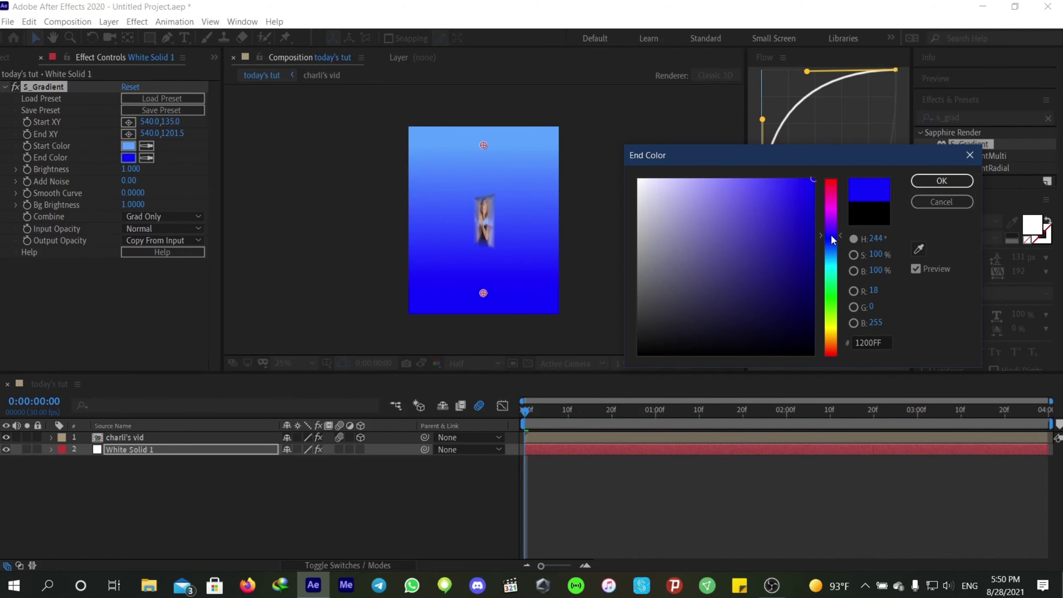
left_click(942, 181)
left_click(571, 499)
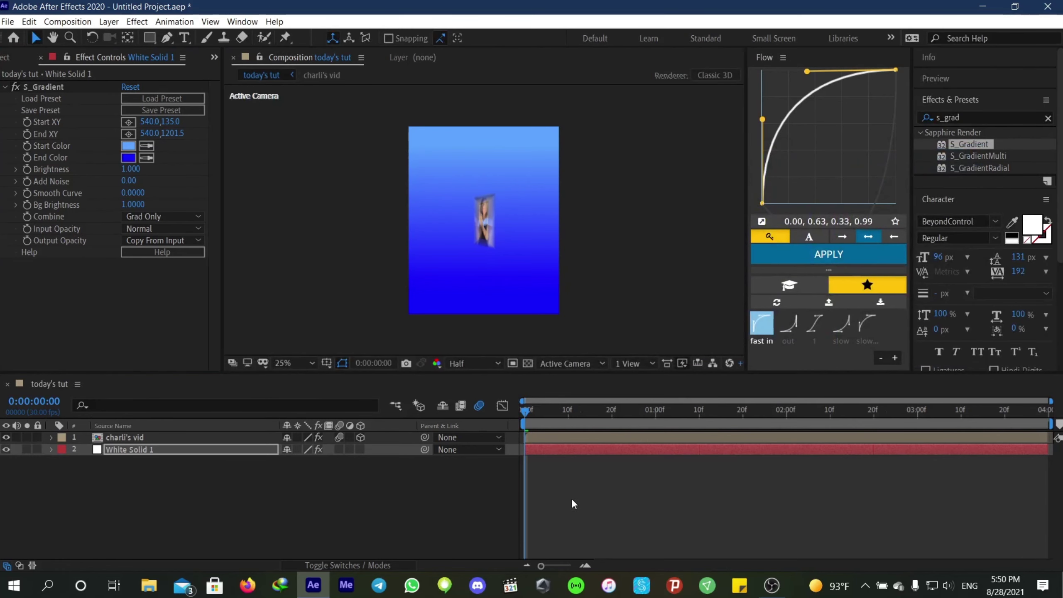
key("space")
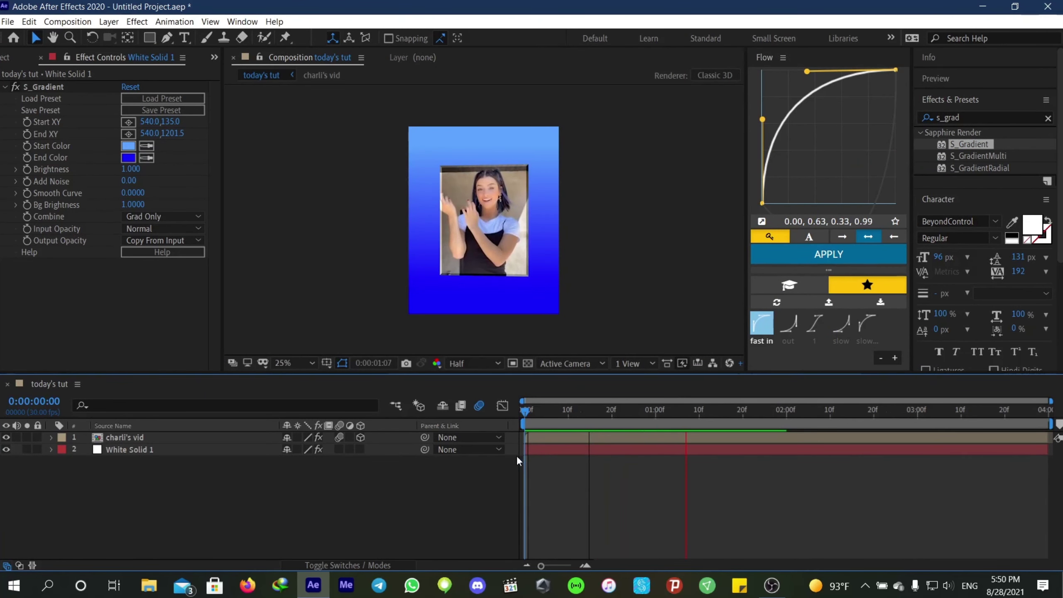
- Create a second white solid and place it between the charli's vid layer and the gradient solid
right_click(532, 473)
mouse_move(567, 339)
left_click(767, 371)
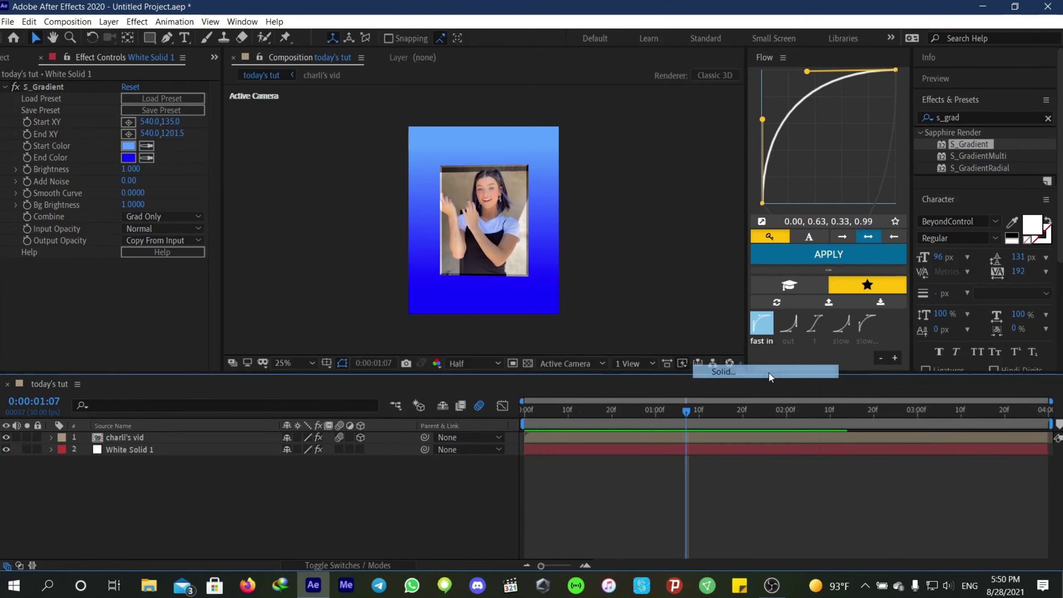
left_click(790, 471)
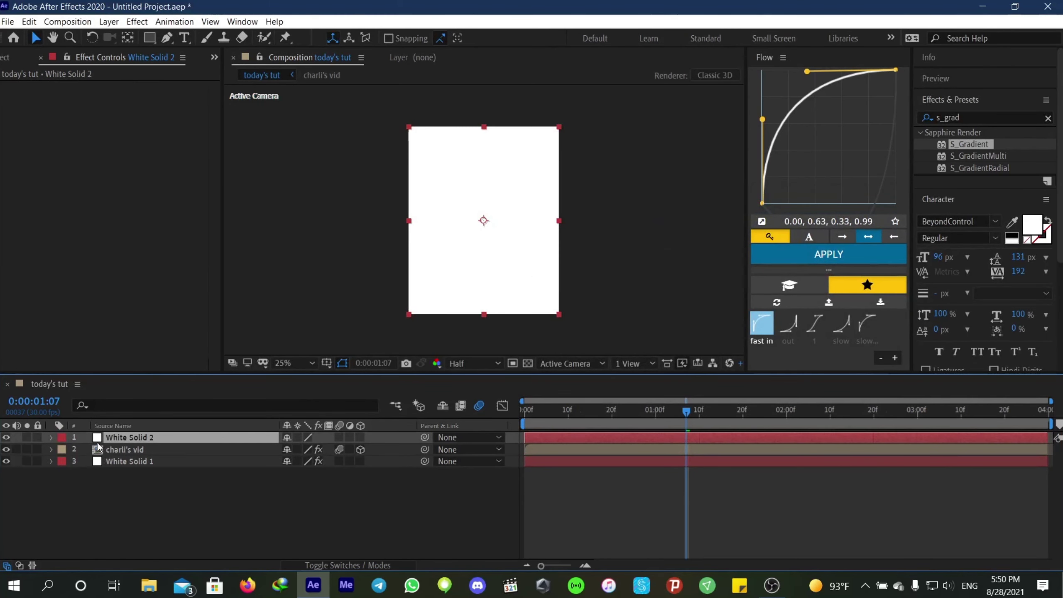
left_click_drag(112, 437, 104, 455)
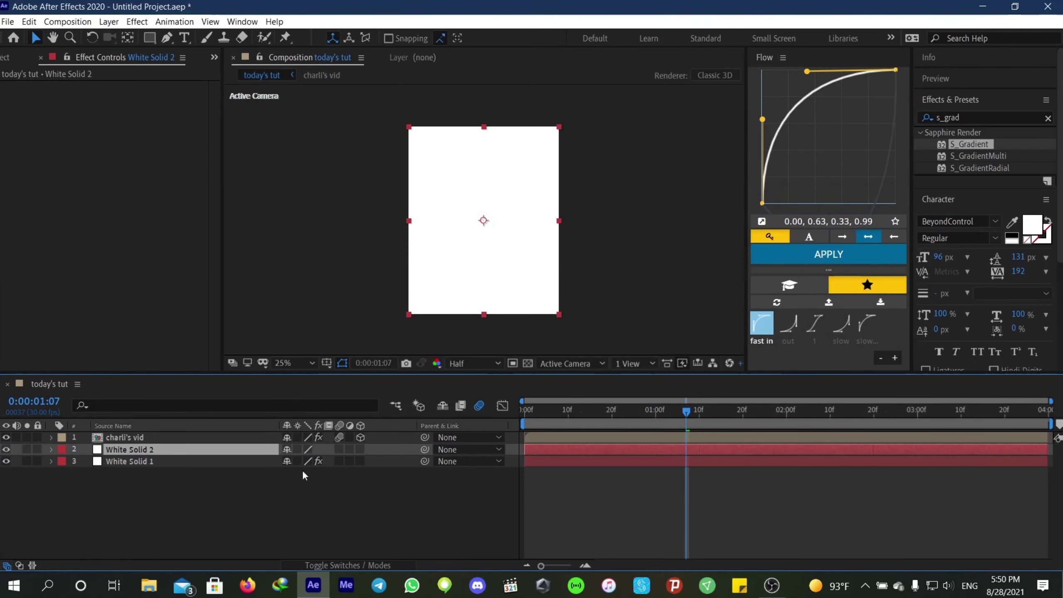
- Apply the S_WipeTiles effect to the White Solid 2 layer
left_click(977, 117)
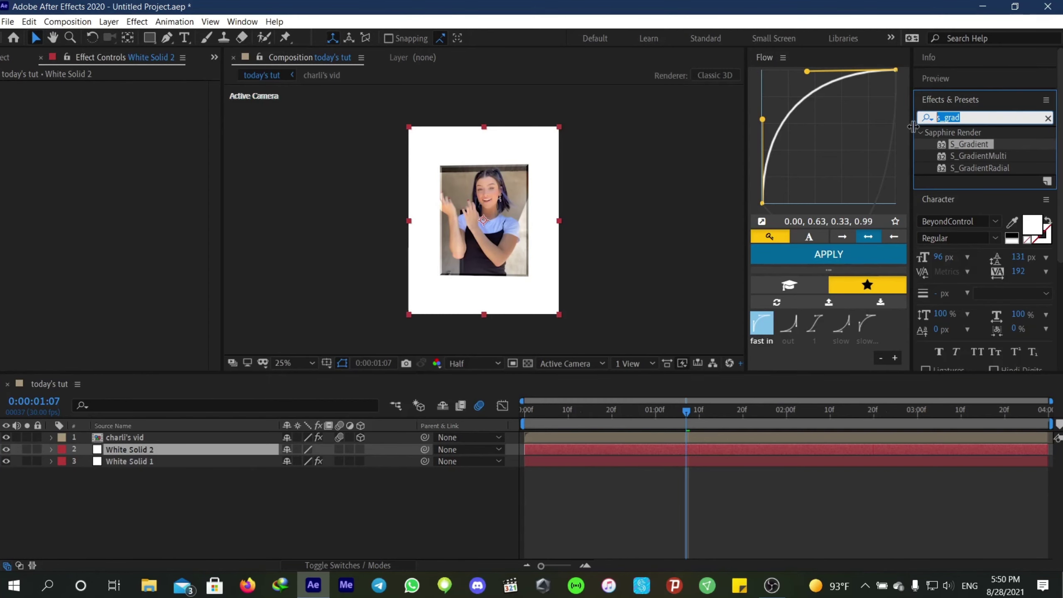
type("wipe")
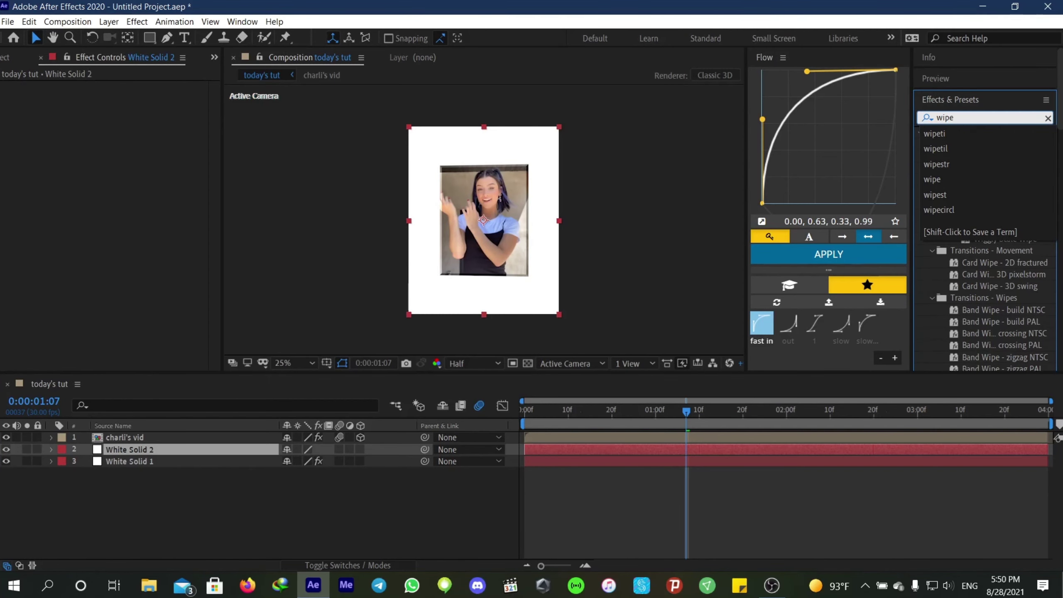
left_click(967, 147)
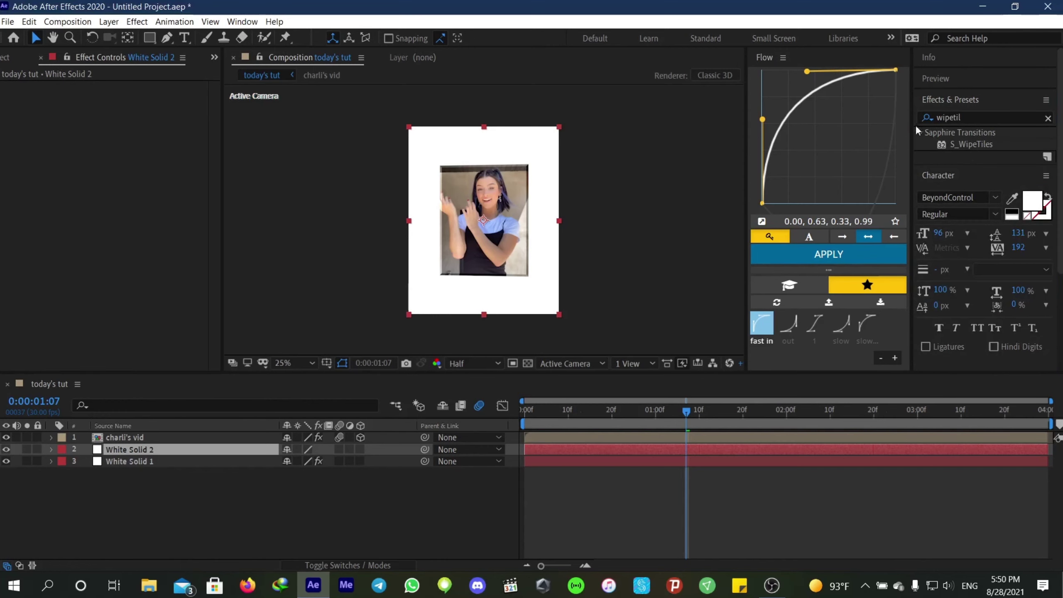
double_click(961, 143)
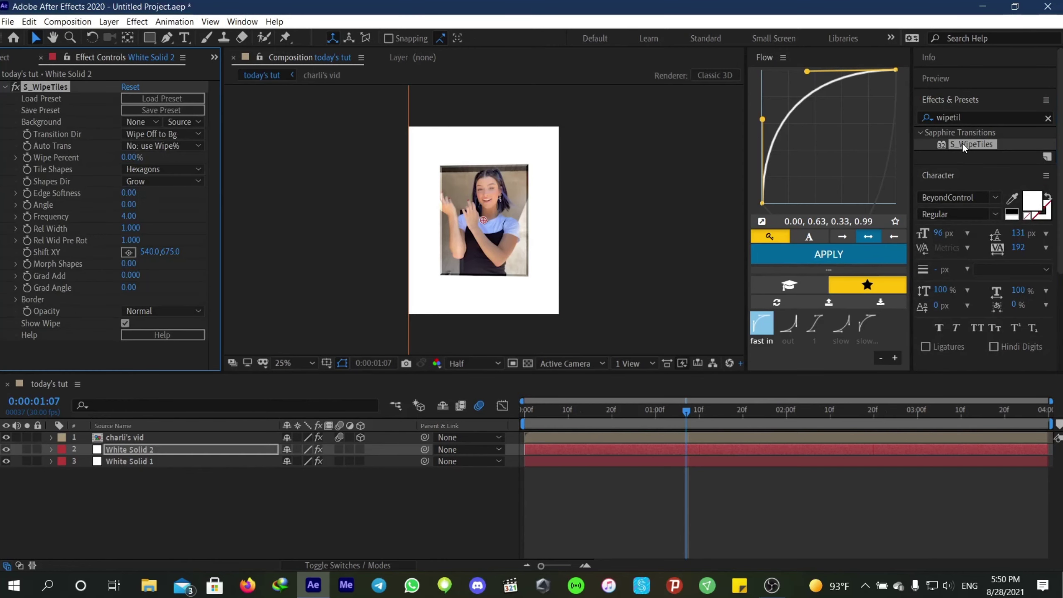
- Configure the tile wipe with Triangles as Tile Shapes, a Wipe Percent of 96% and a Frequency of 15
left_click(138, 168)
left_click(145, 196)
left_click(127, 158)
key("Return")
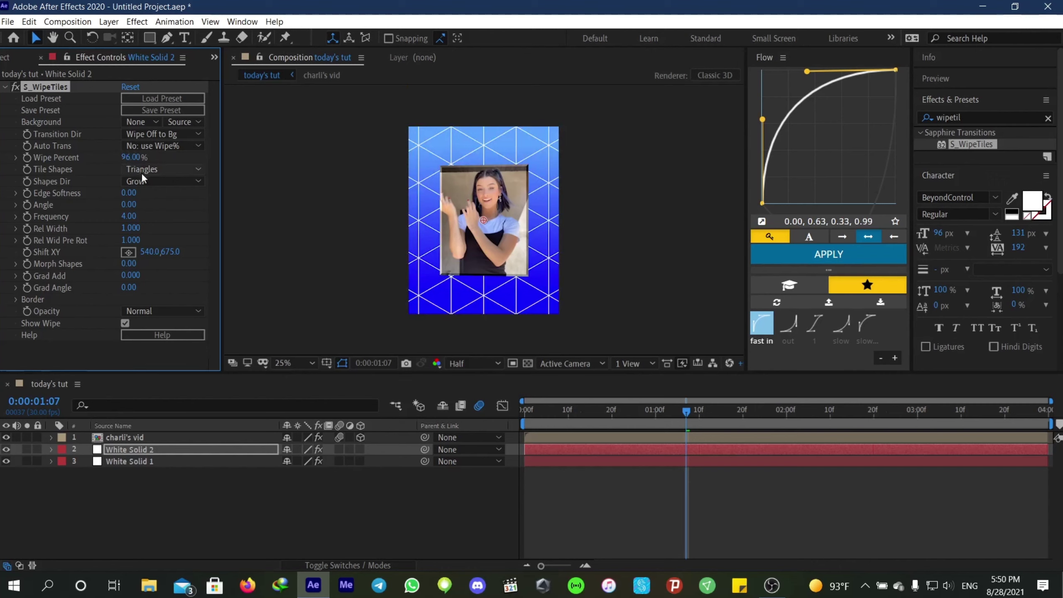
left_click(128, 217)
type("15")
key("Return")
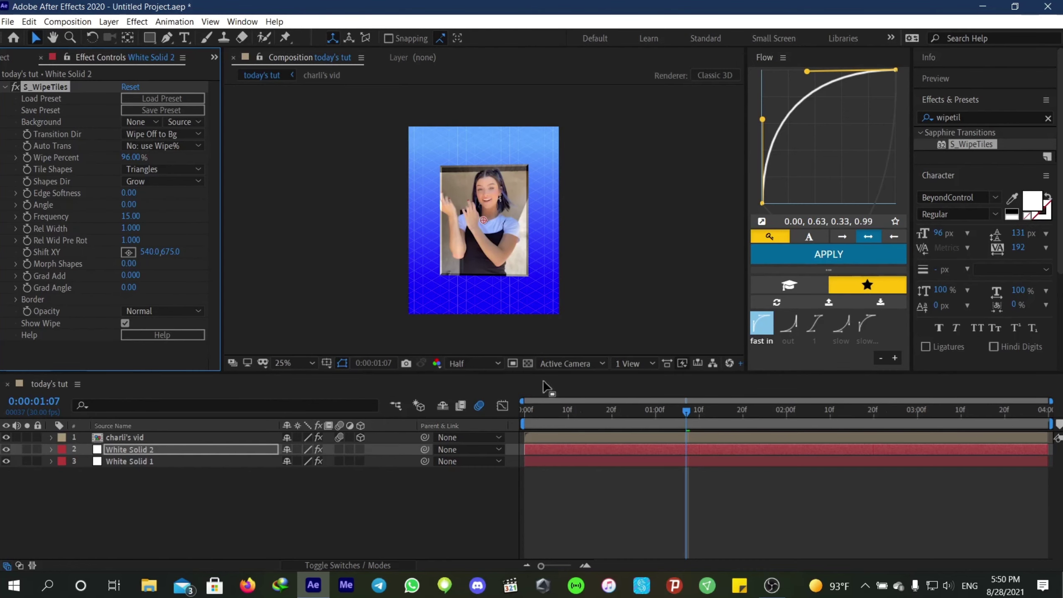
- Keyframe the tile wipe's Angle from 0 at the composition's start to 88 at 0:00:03:29 and preview the animation
left_click_drag(675, 420, 499, 442)
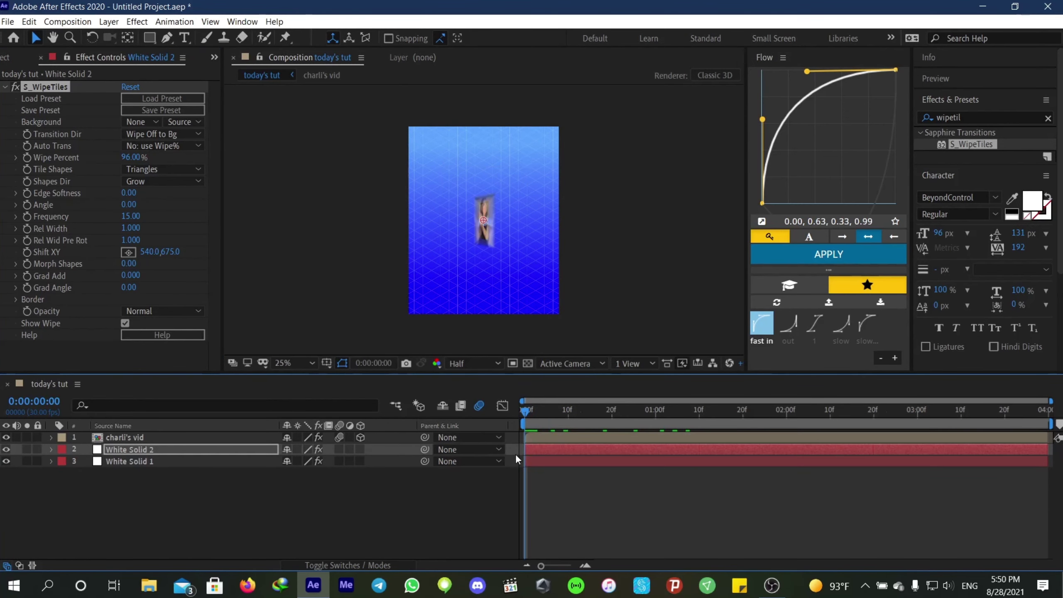
left_click(155, 170)
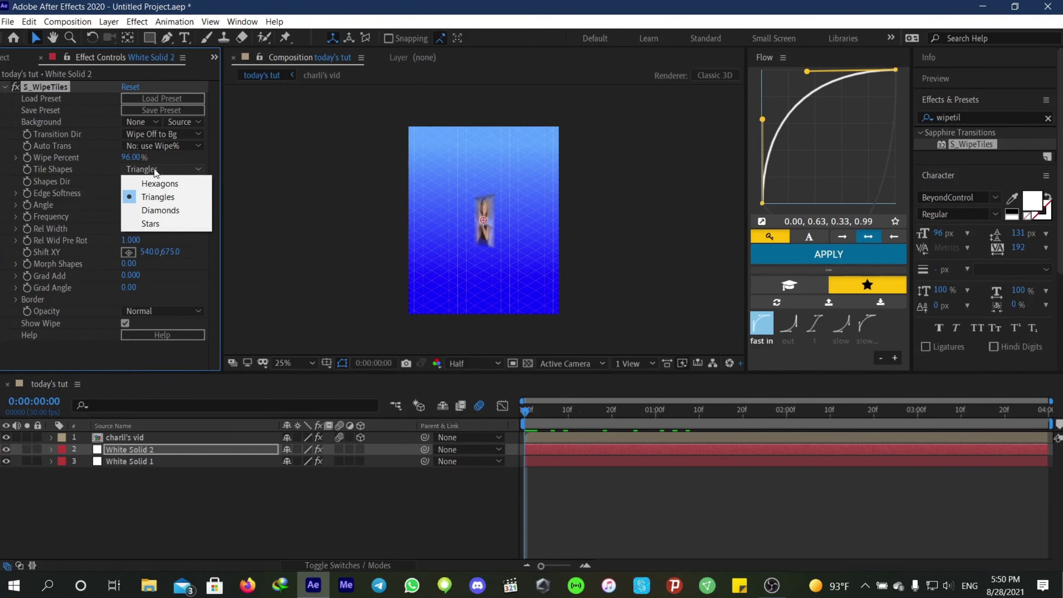
left_click(24, 204)
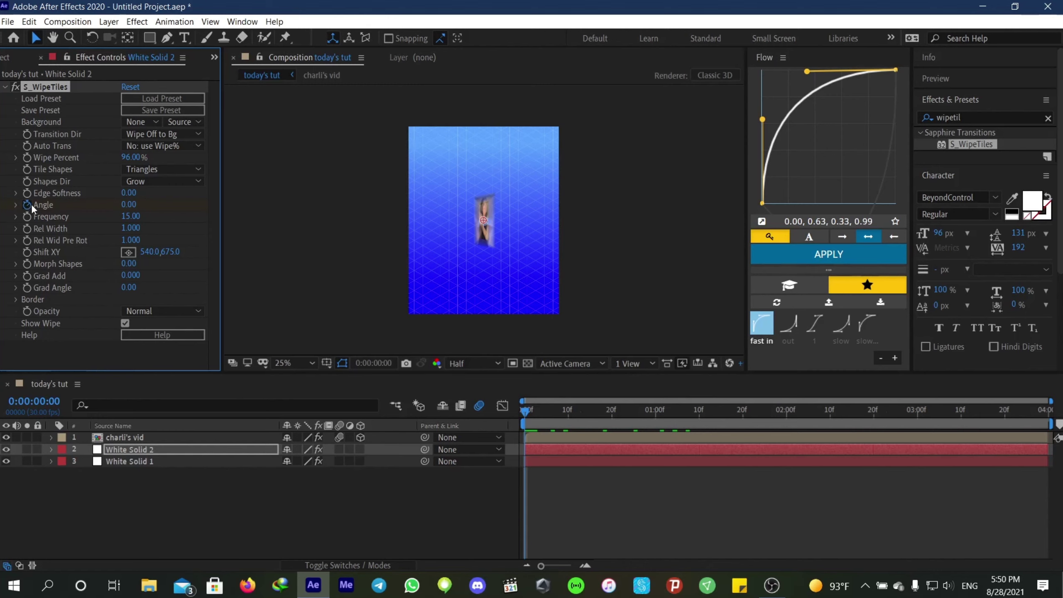
key("space")
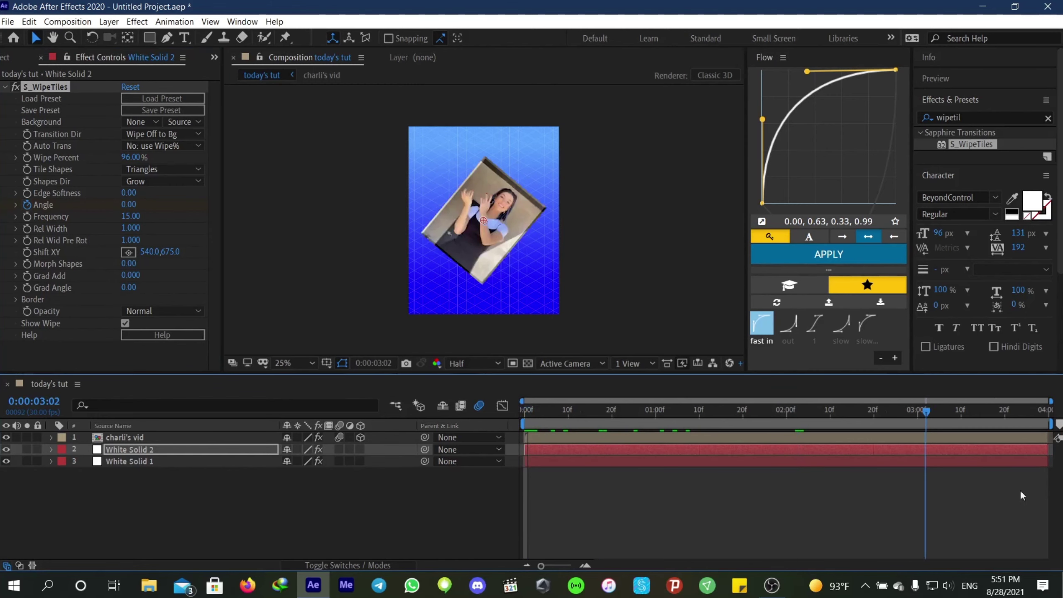
left_click_drag(128, 204, 199, 212)
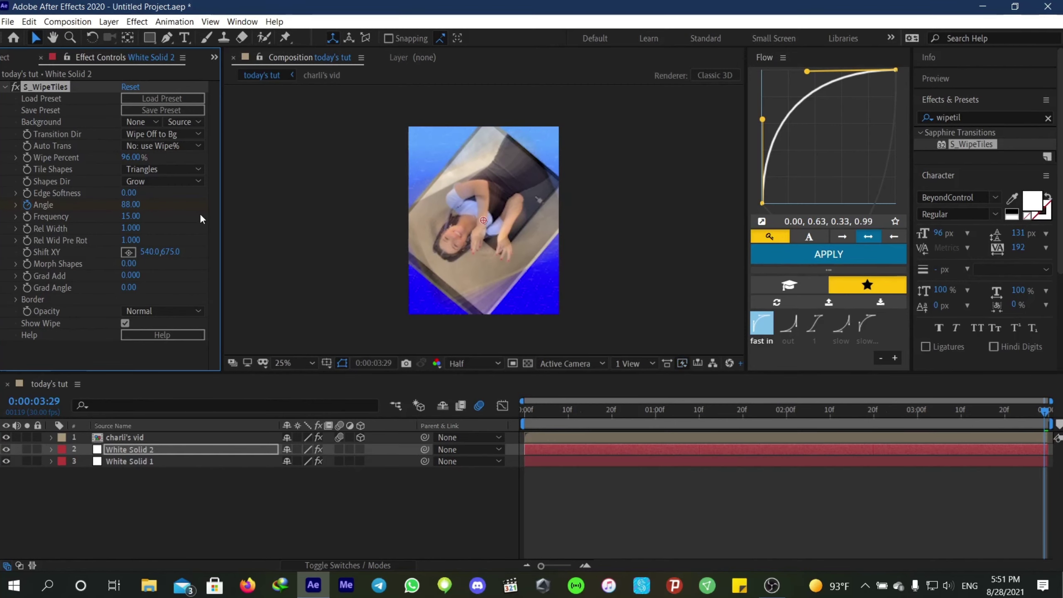
key("space")
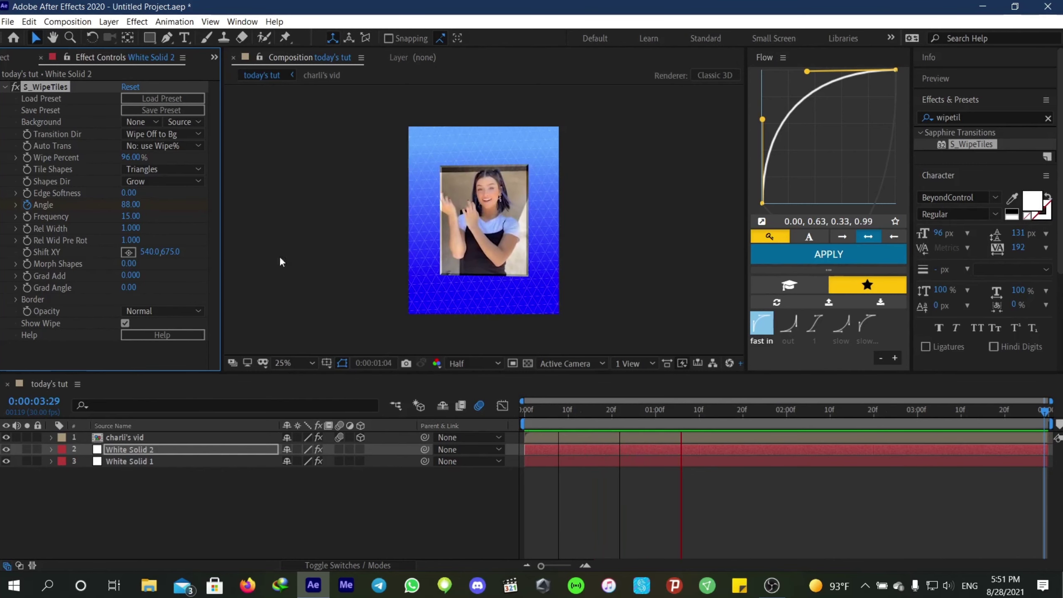
key("space")
- Try the uni.Long Shadow effect on the charli's vid layer, preview it, and delete the effect
left_click(543, 459)
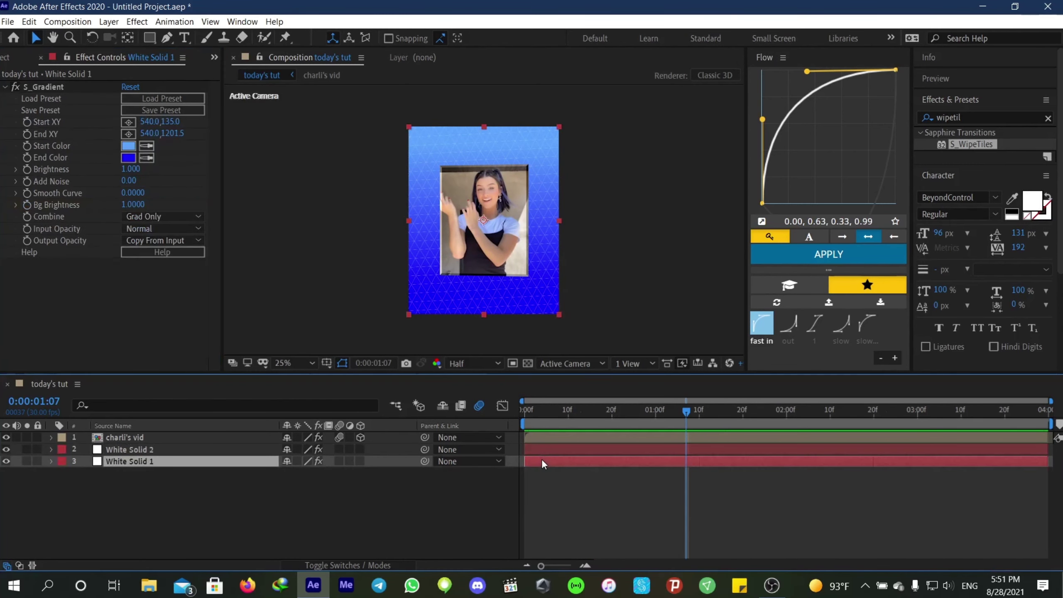
left_click(553, 494)
left_click(552, 437)
left_click_drag(682, 413, 512, 395)
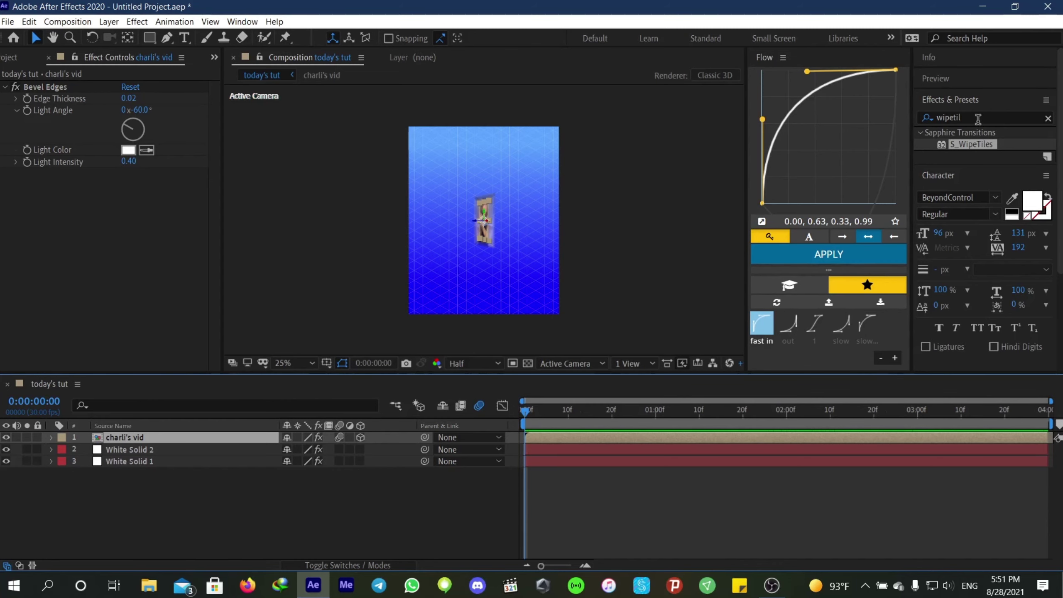
left_click_drag(978, 119, 929, 117)
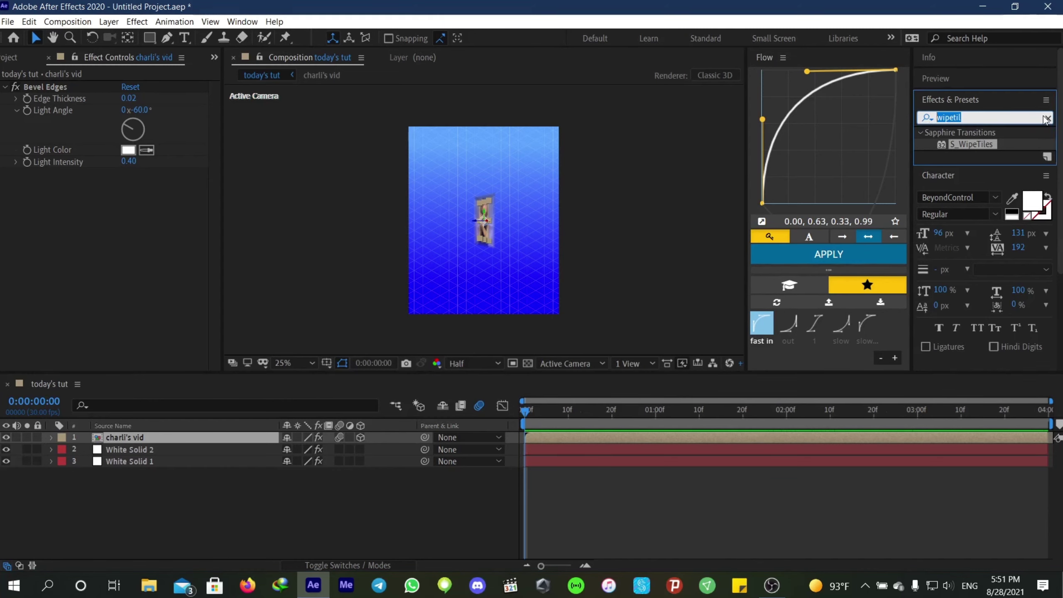
type("long")
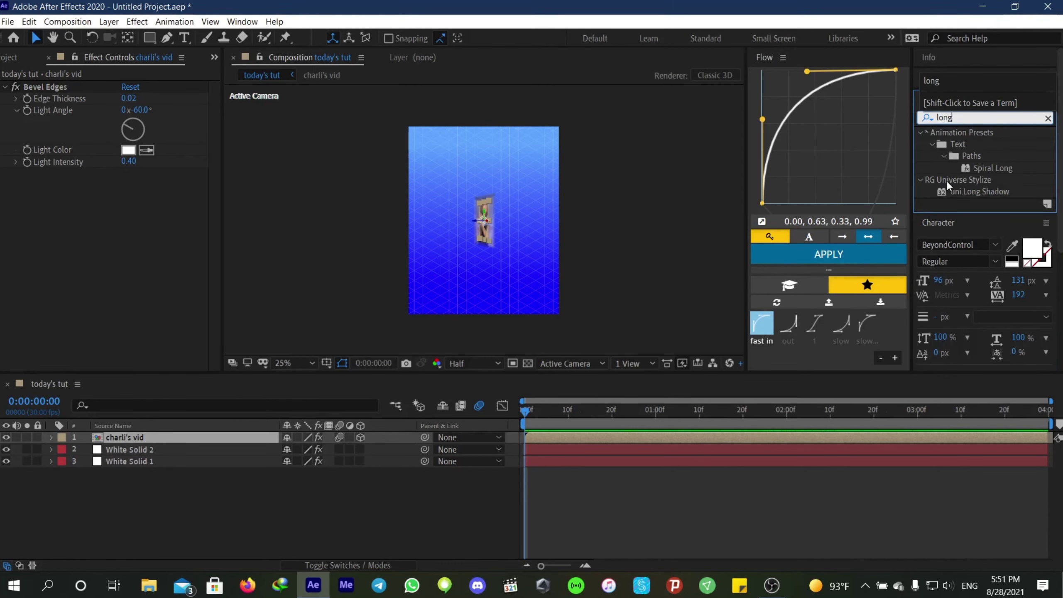
key("Return")
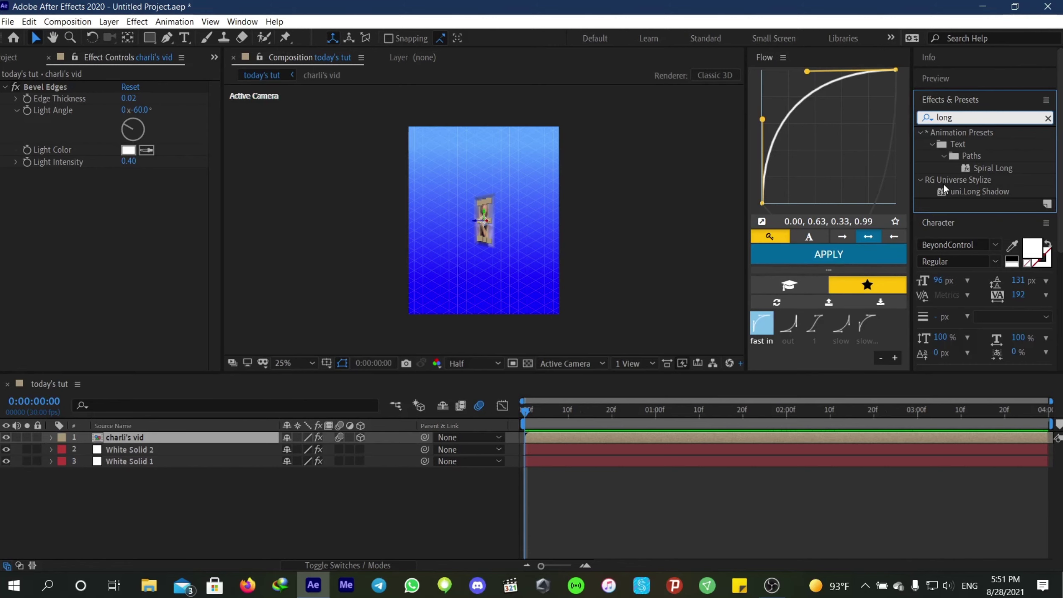
double_click(948, 189)
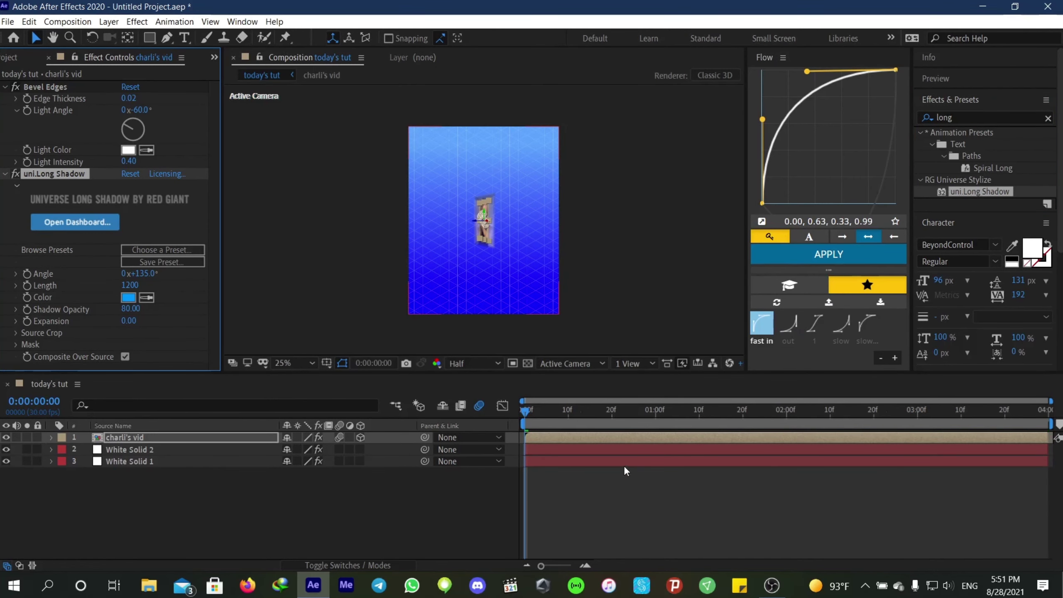
key("space")
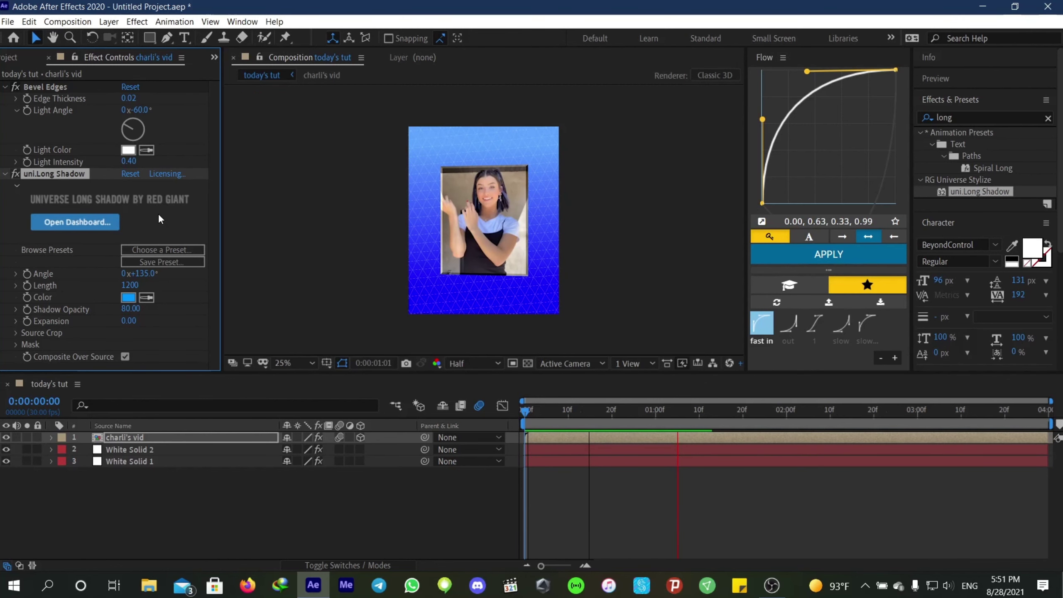
key("Delete")
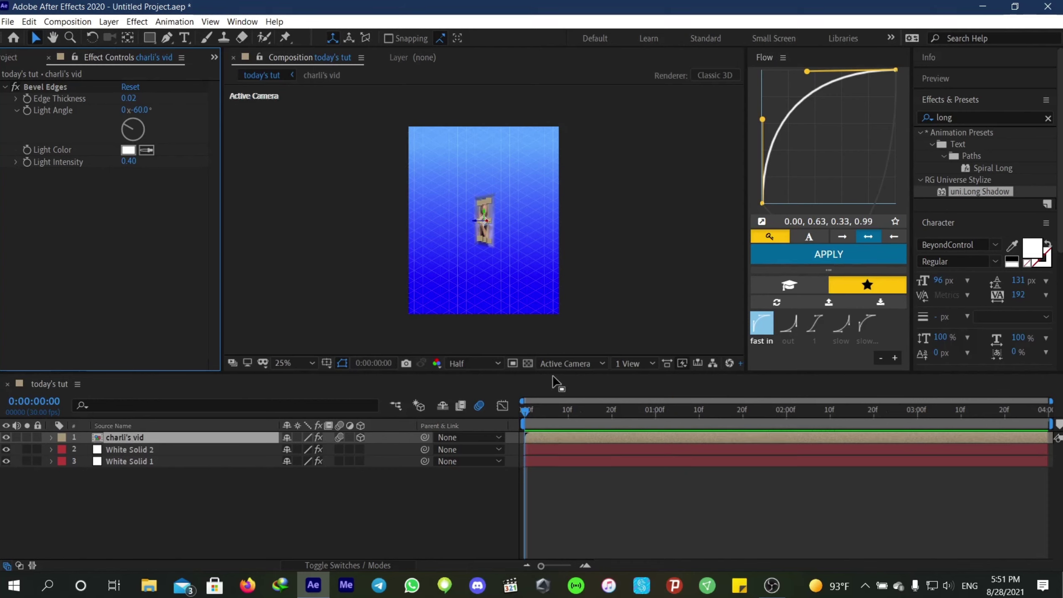
- Pre-compose the charli's vid layer as charli's vid Comp 1, moving all attributes into the new composition
left_click(555, 513)
left_click(527, 440)
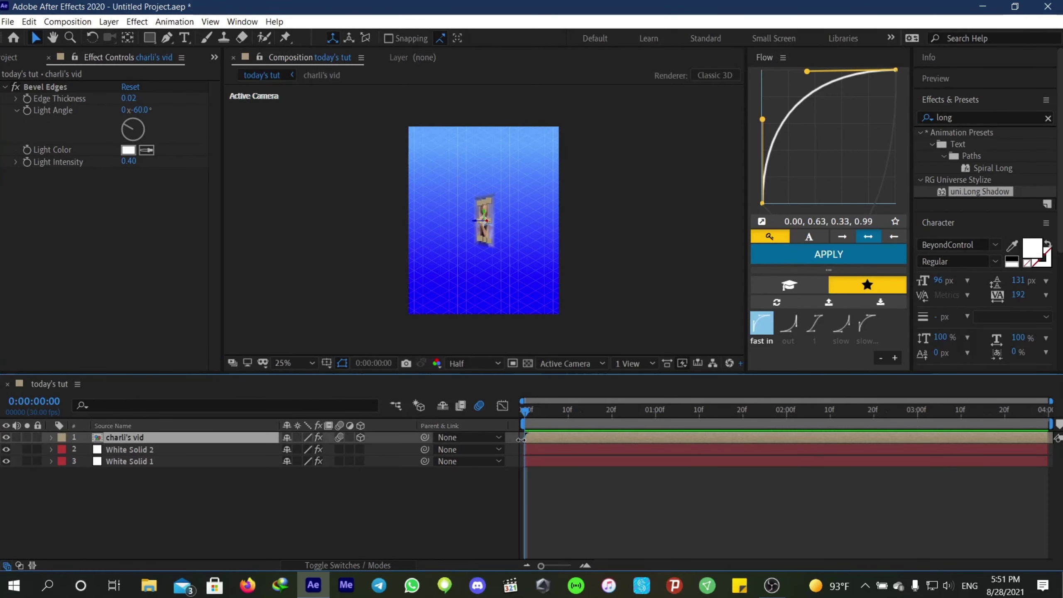
key("ctrl+shift+c")
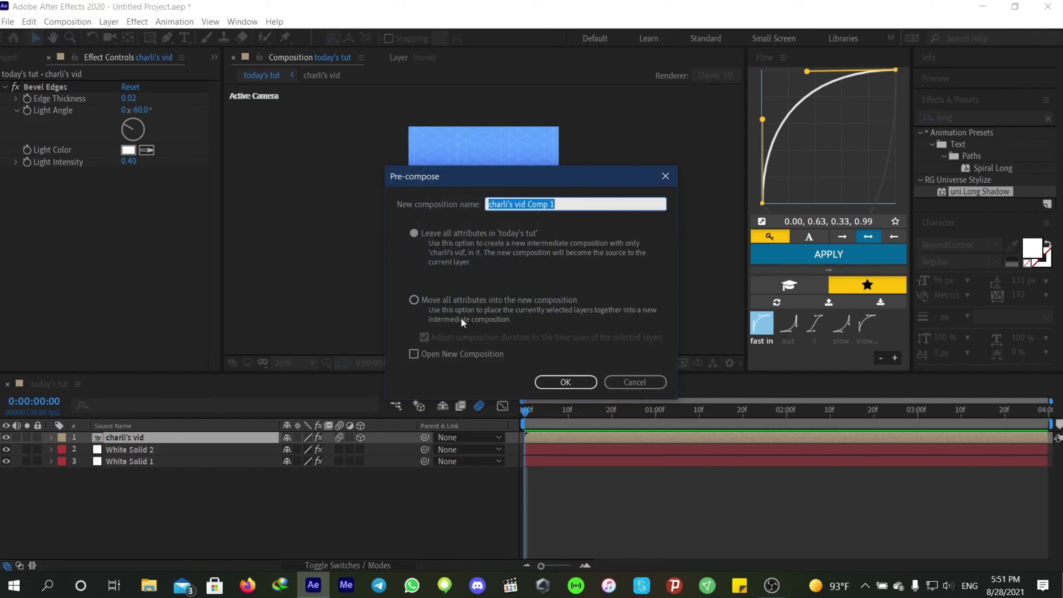
left_click(461, 317)
left_click(563, 387)
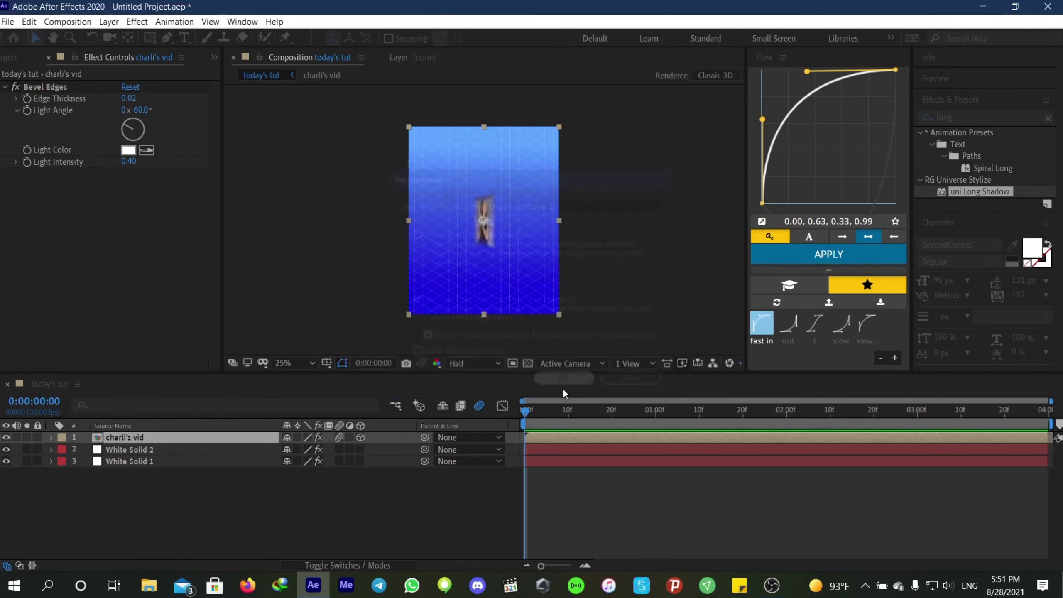
- Apply the uni.Long Shadow effect to the charli's vid Comp 1 layer and set its Color to black 000000
double_click(943, 194)
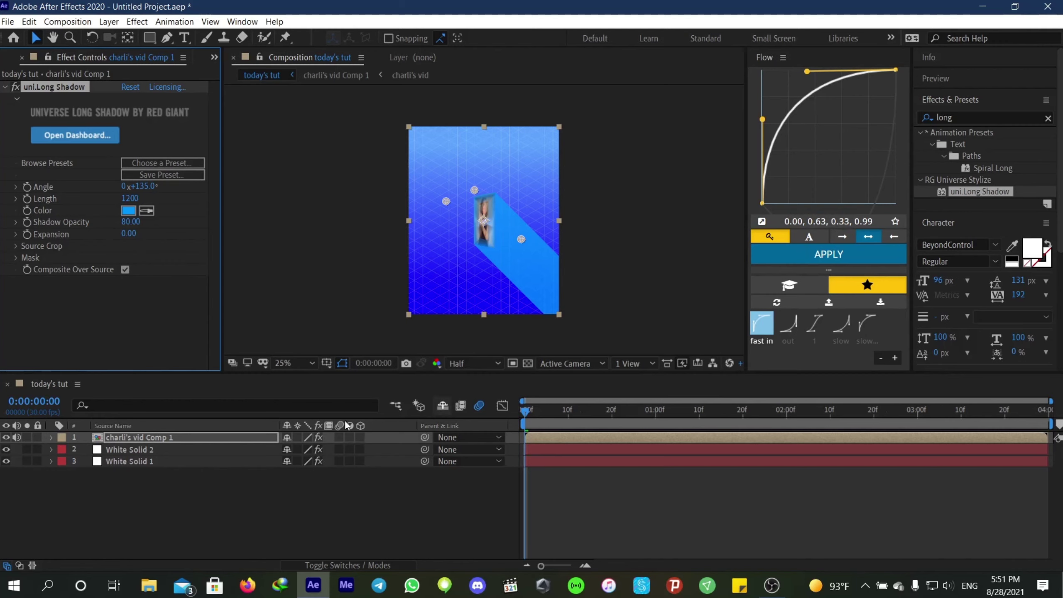
left_click(128, 210)
left_click_drag(713, 234, 607, 396)
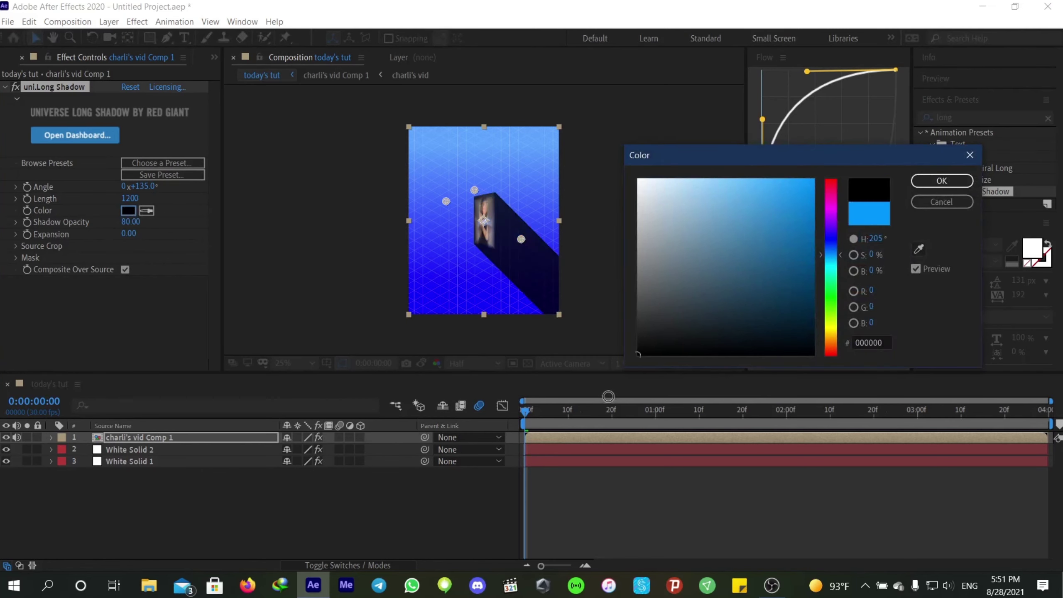
left_click(941, 181)
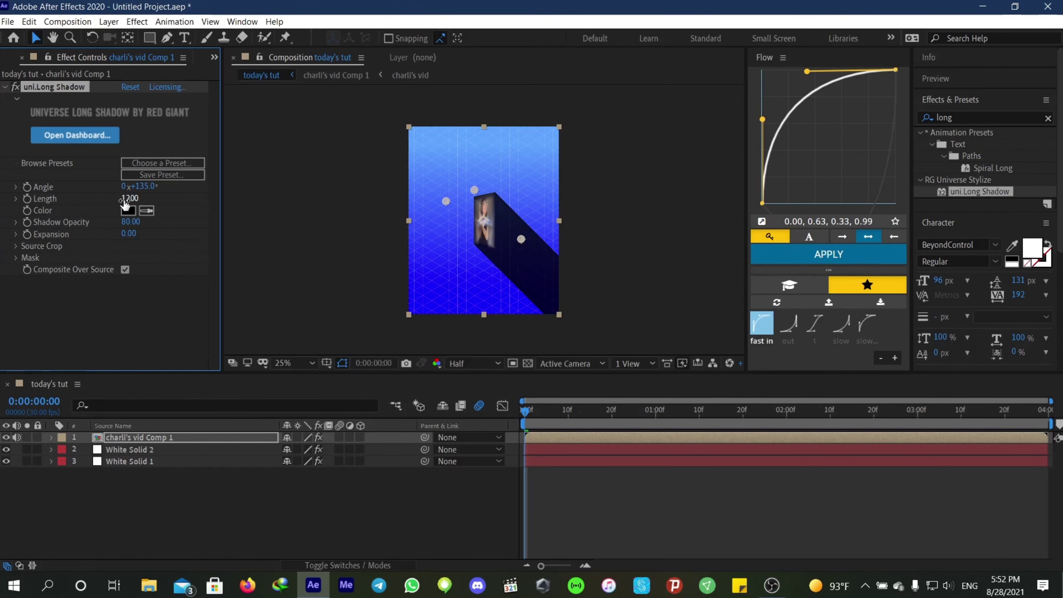
- Reduce the long shadow's Shadow Opacity to 21 and preview the composition
left_click_drag(128, 226, 99, 229)
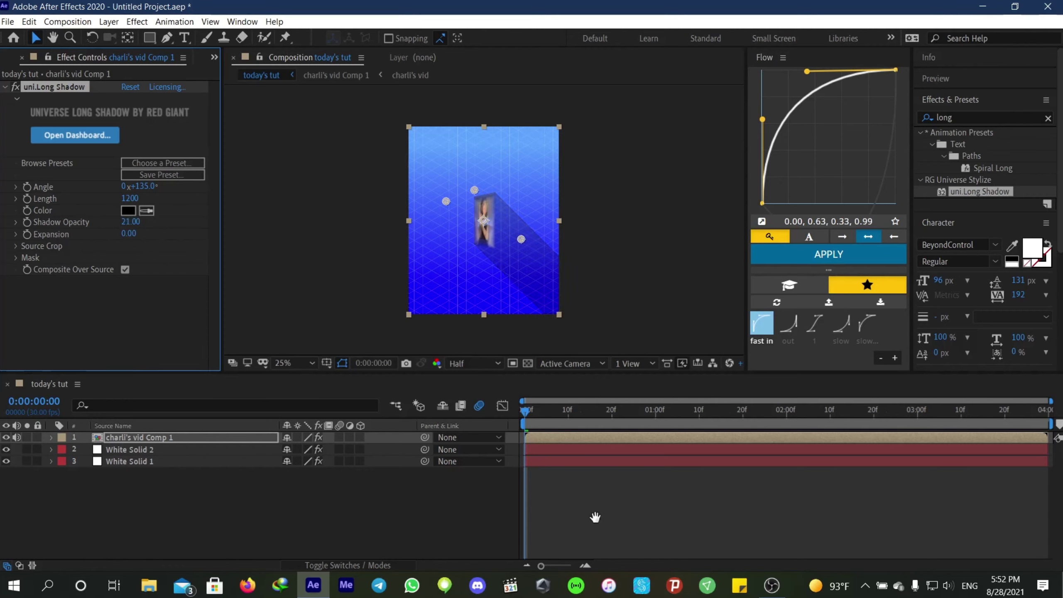
key("space")
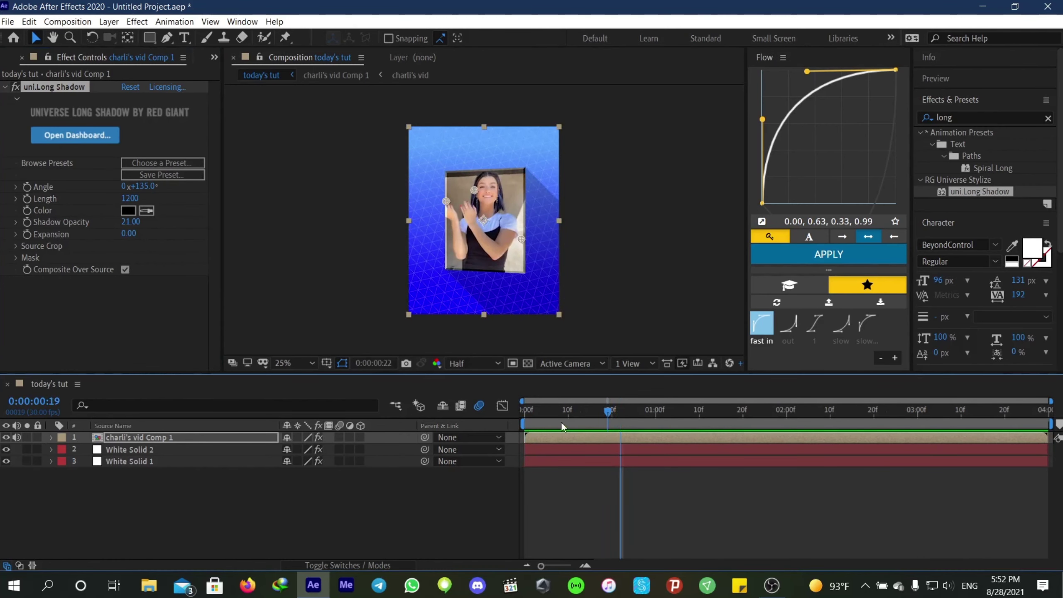
left_click(572, 477)
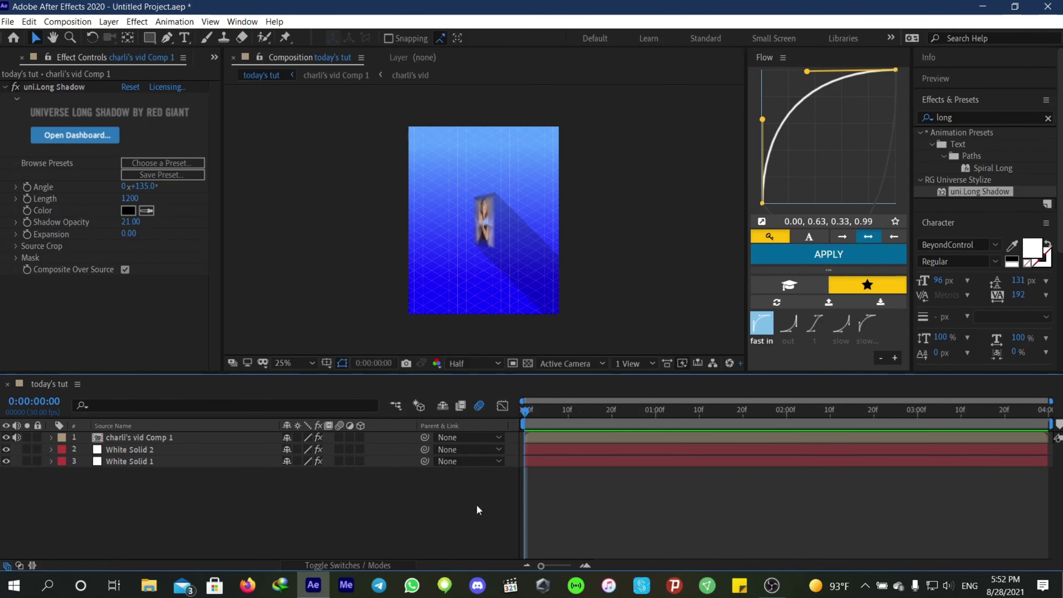
- Create a 1080 by 1350 px solid coloured light cyan 8BECFF above the charli's vid Comp 1 layer
right_click(572, 502)
mouse_move(608, 369)
left_click(844, 400)
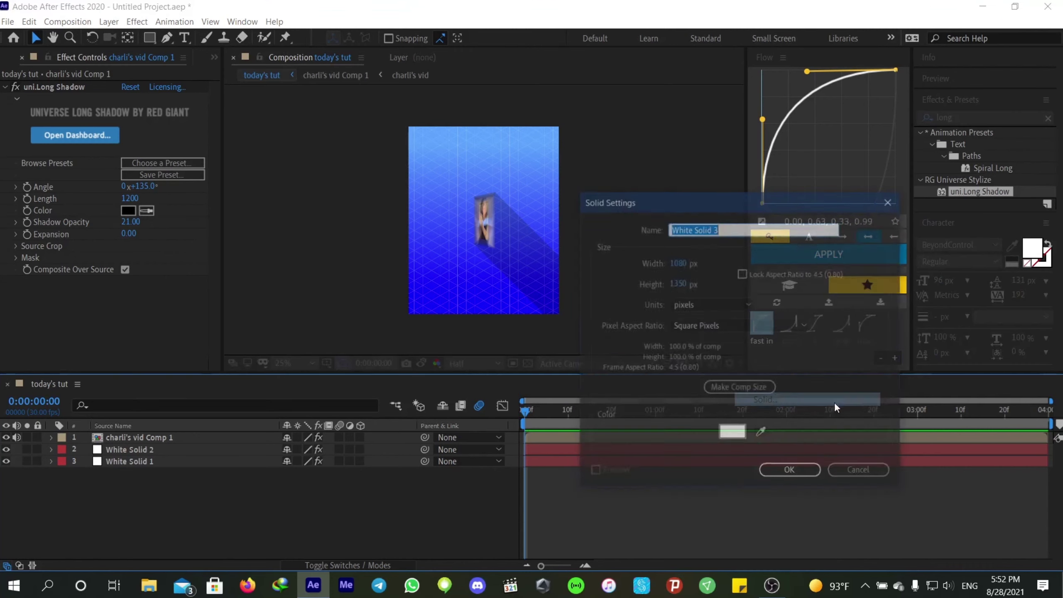
left_click(730, 433)
left_click(834, 264)
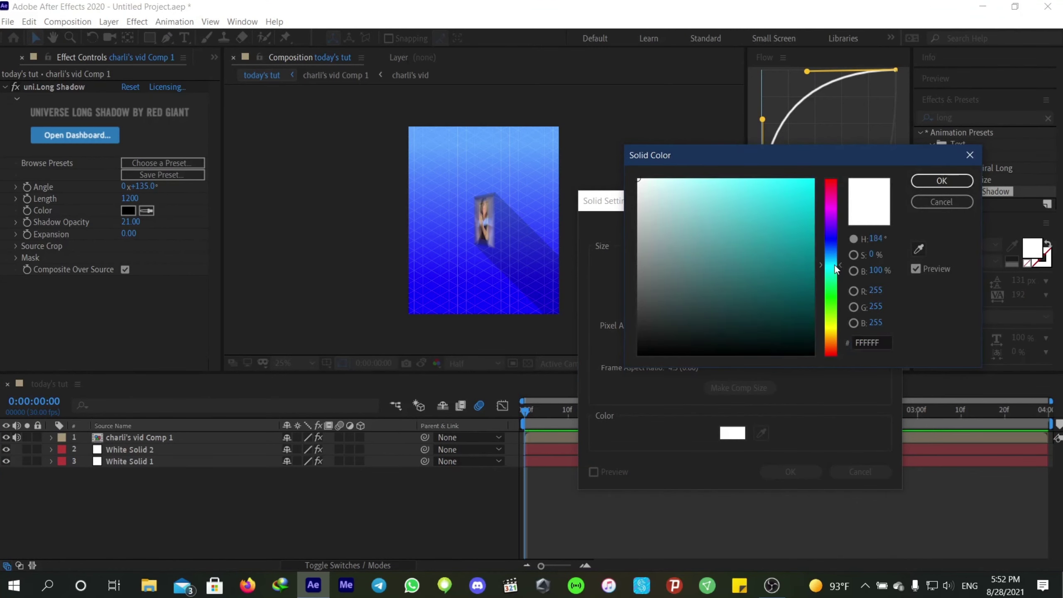
left_click(835, 262)
mouse_move(719, 178)
left_mouse_down()
mouse_move(737, 170)
mouse_move(695, 170)
mouse_move(750, 164)
mouse_move(760, 211)
mouse_move(699, 183)
mouse_move(729, 150)
mouse_move(774, 150)
mouse_move(716, 151)
left_mouse_up()
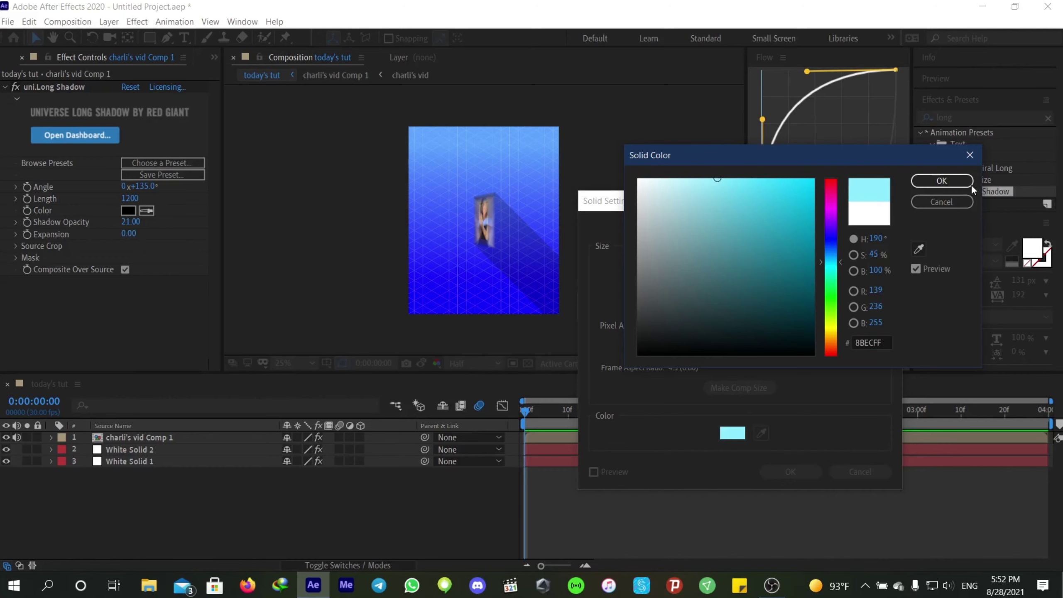
left_click(942, 181)
left_click(782, 469)
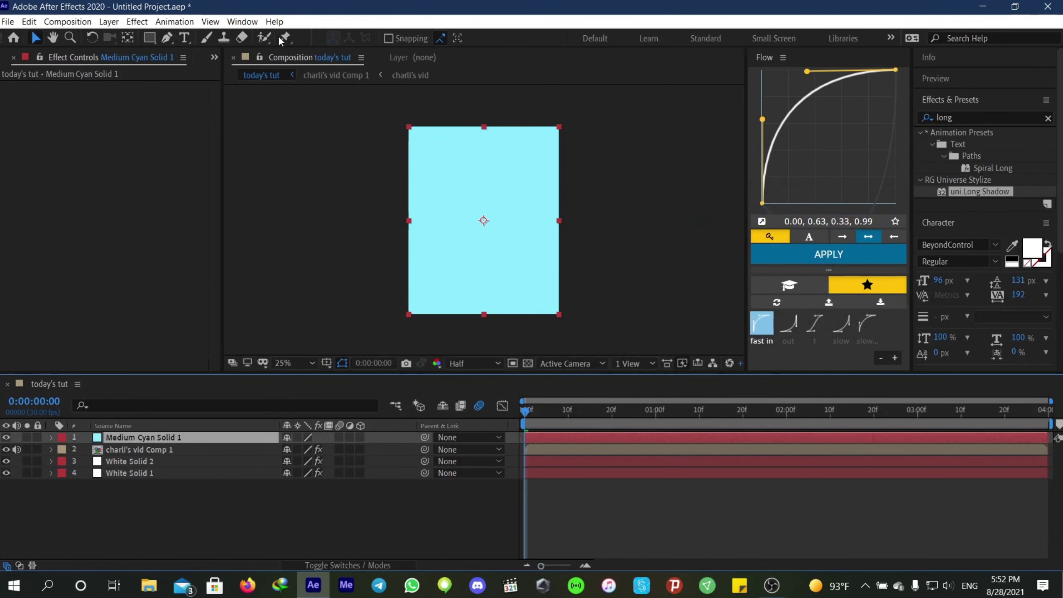
- Draw a four-point trapezoid mask on the cyan solid, near the top edge of the composition, with the Pen tool
left_click(167, 40)
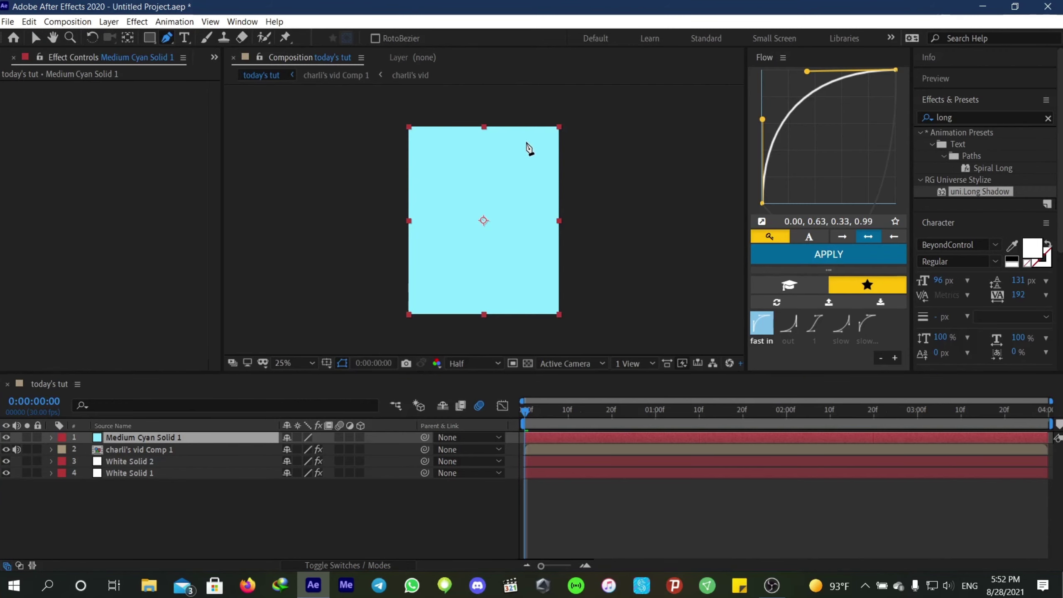
left_click(444, 137)
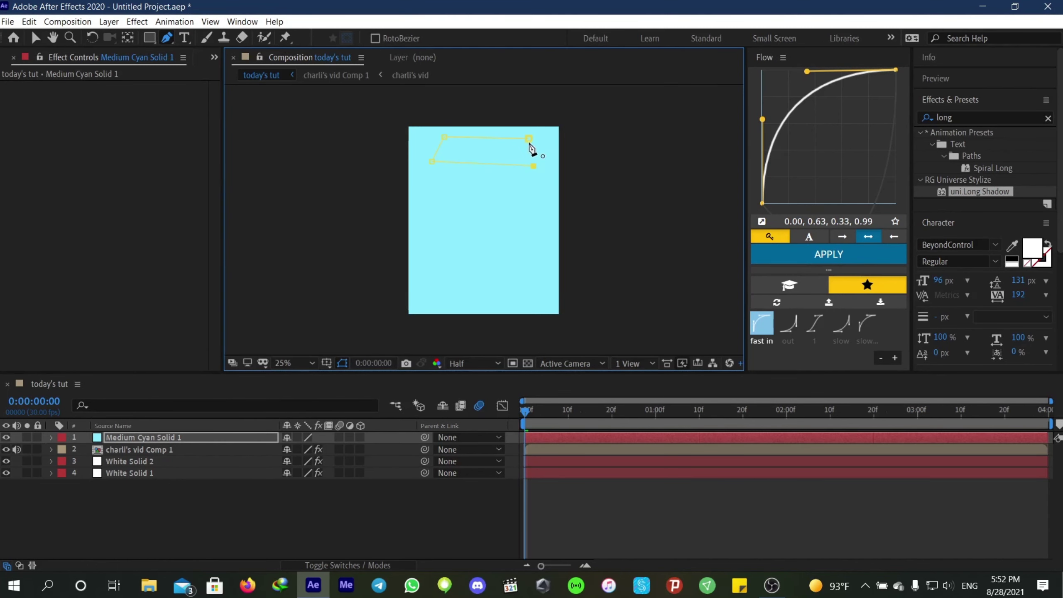
double_click(538, 162)
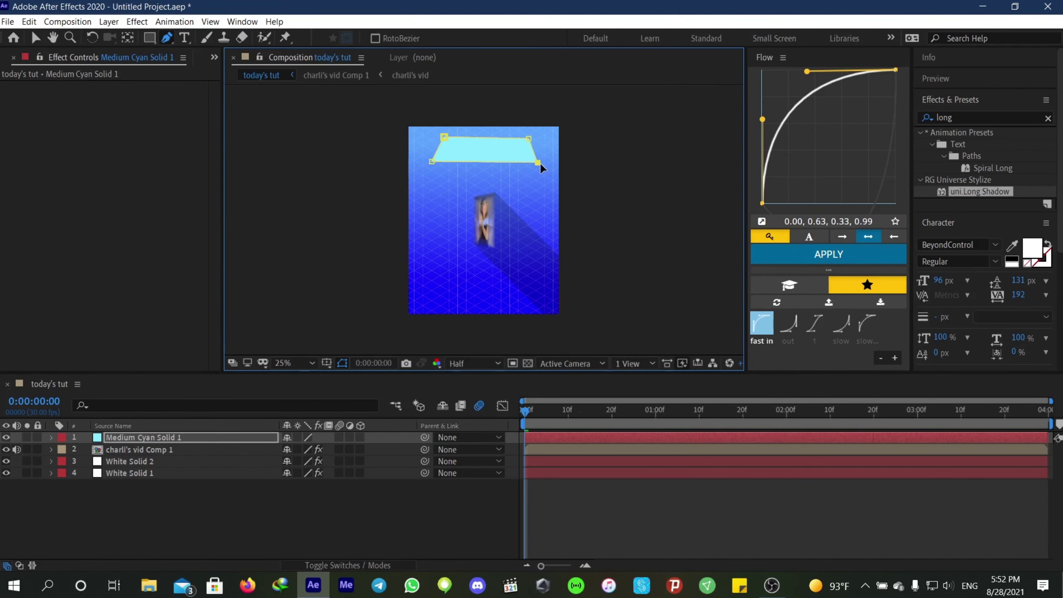
- Adjust the mask's corner points to make the trapezoid more even and wider at its base, and preview the composition
left_click(430, 160)
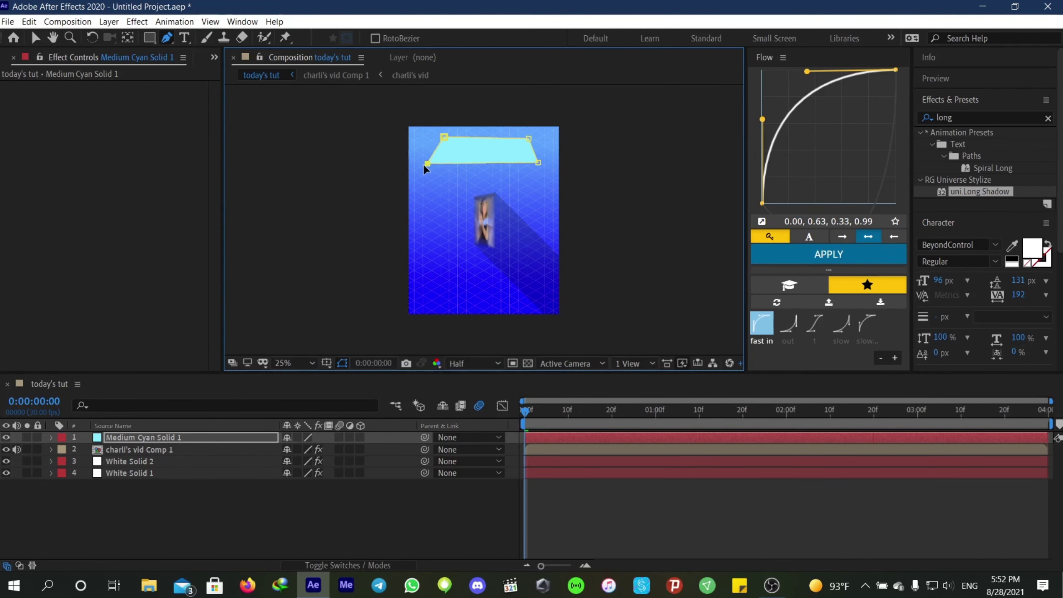
left_click(443, 138)
left_click(529, 138)
left_click_drag(537, 162, 540, 158)
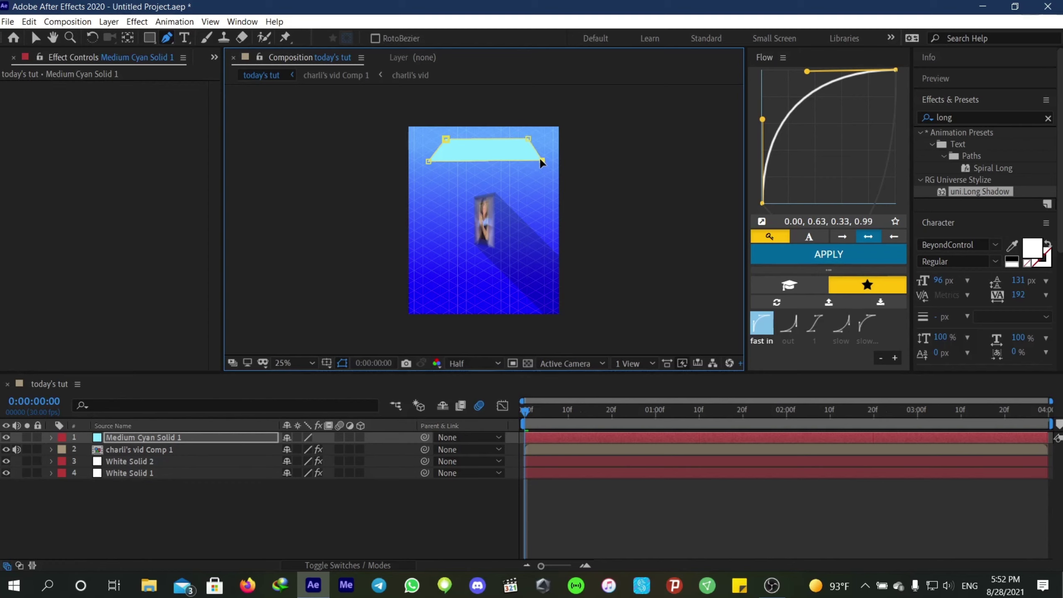
left_click_drag(428, 162, 427, 160)
left_click(599, 513)
key("space")
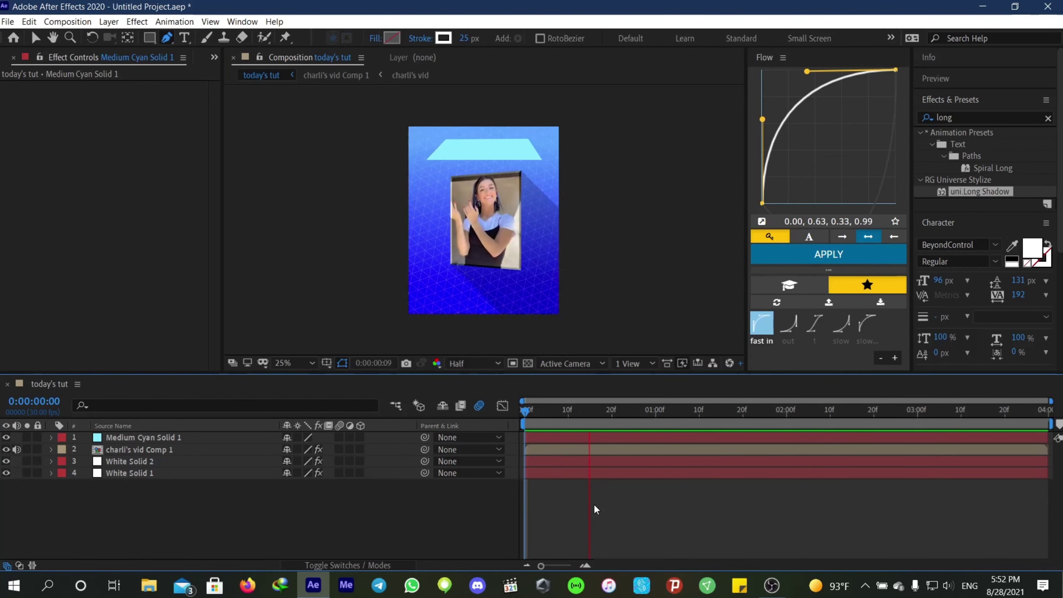
key("space")
- Change the masked solid's colour to yellow E2FF00
left_click(569, 434)
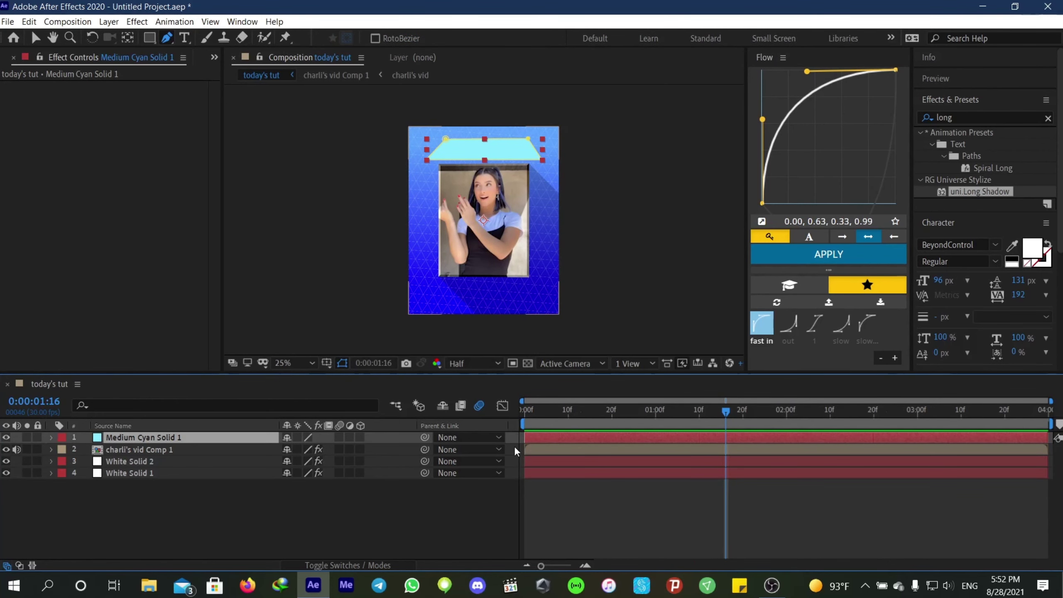
key("ctrl+shift+y")
left_click(778, 356)
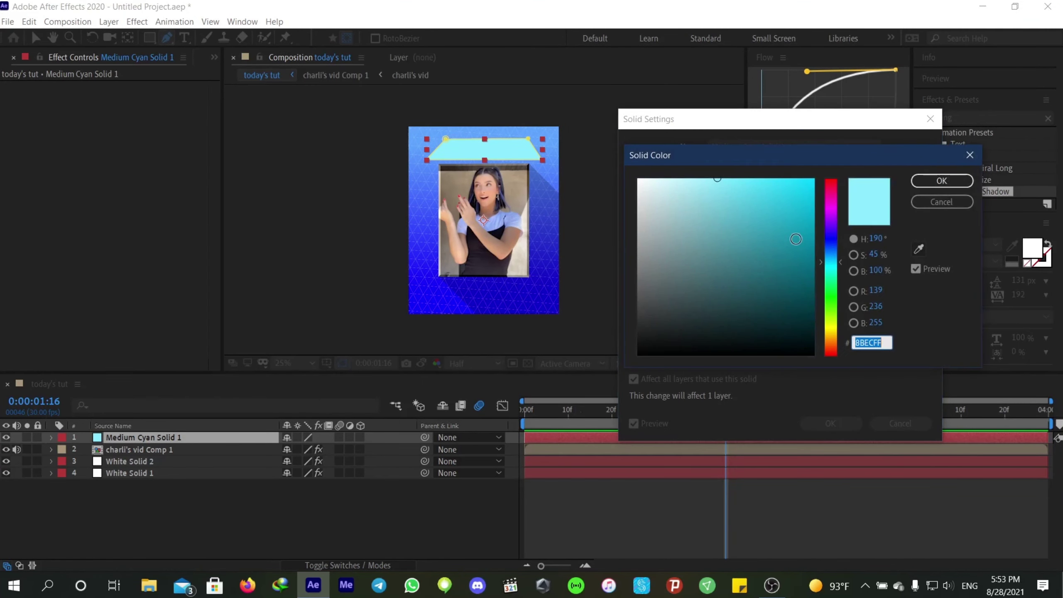
left_click_drag(833, 262, 822, 327)
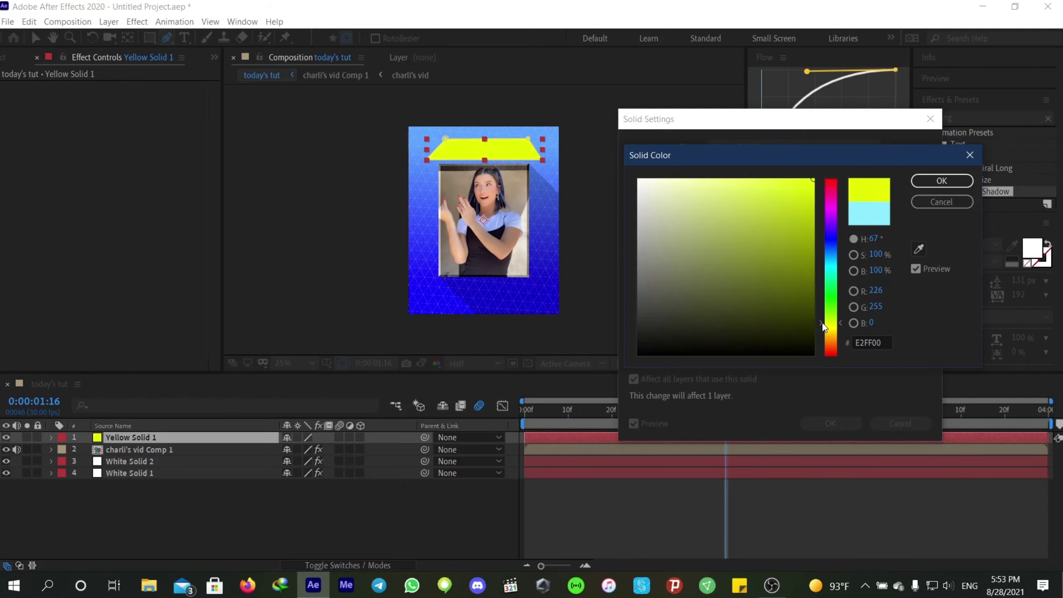
left_click(939, 181)
left_click(831, 426)
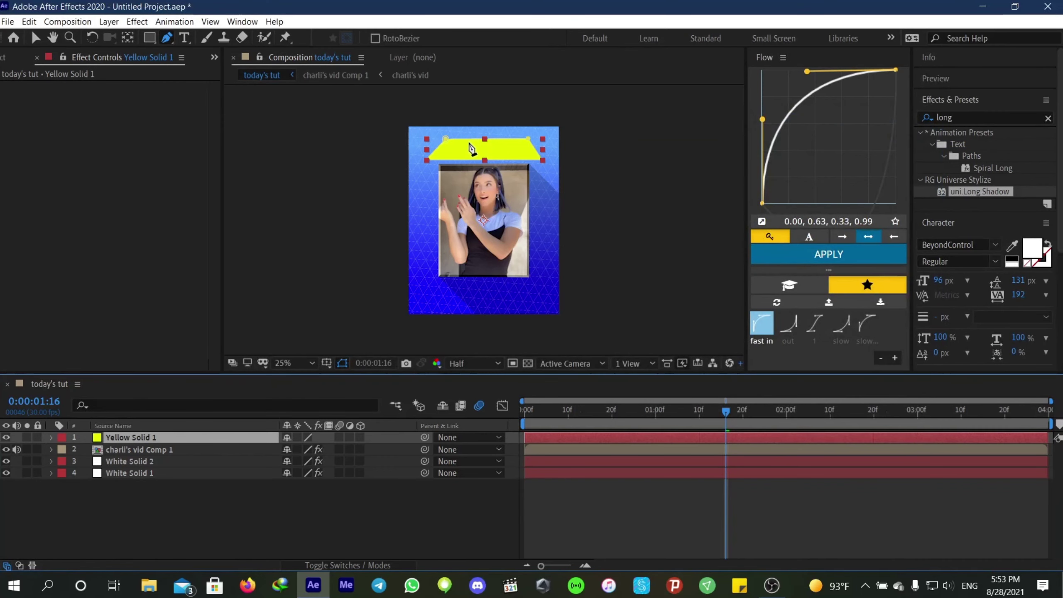
- Nudge the upper-left corner point of the yellow trapezoid's mask slightly outward
left_click(35, 38)
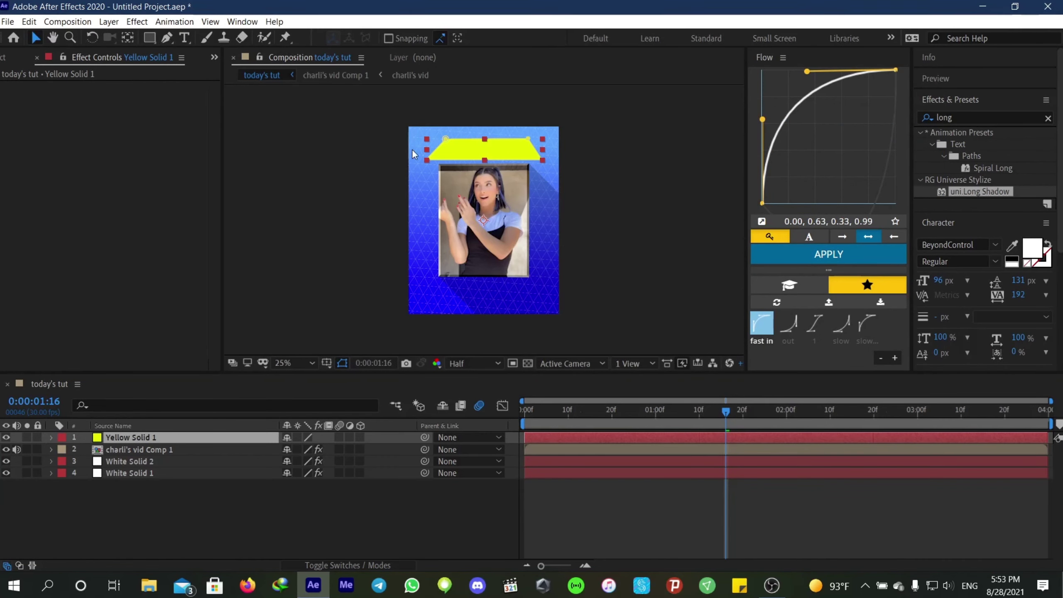
left_click(444, 140)
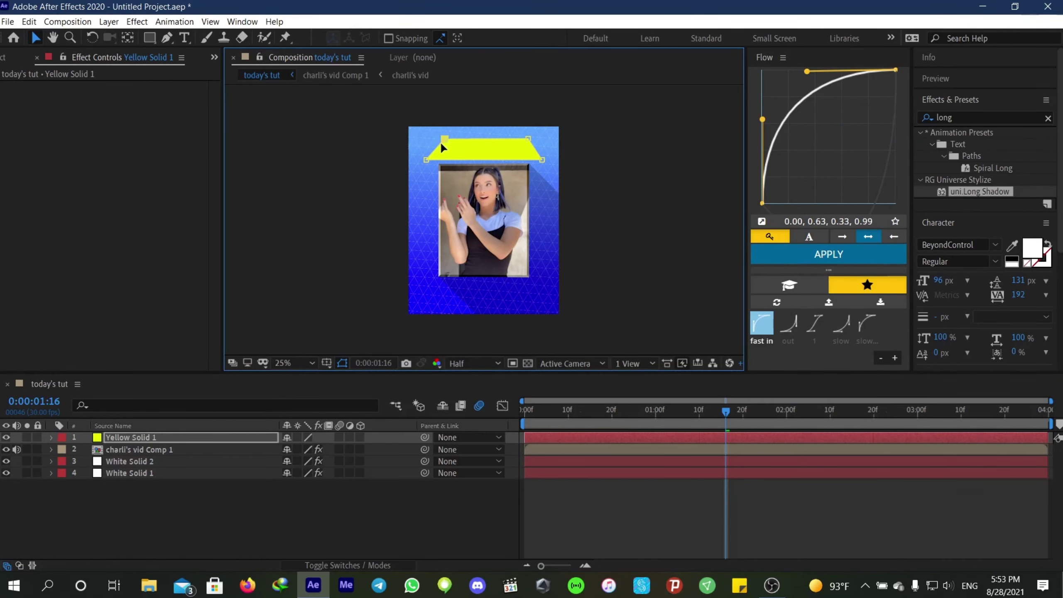
left_click(582, 502)
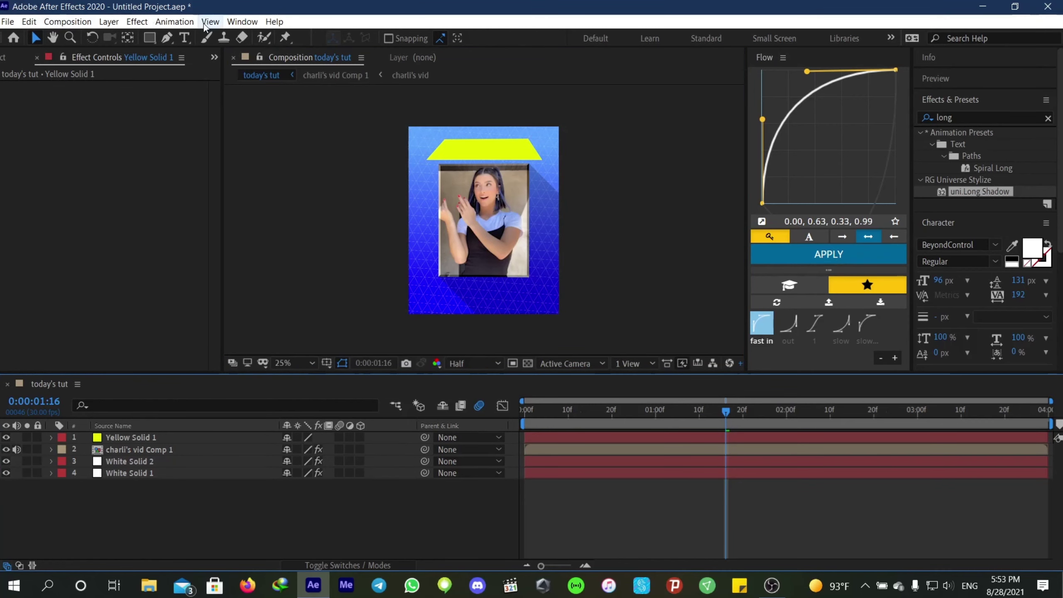
- Add a text layer with the creator's channel name over the yellow banner
left_click(184, 38)
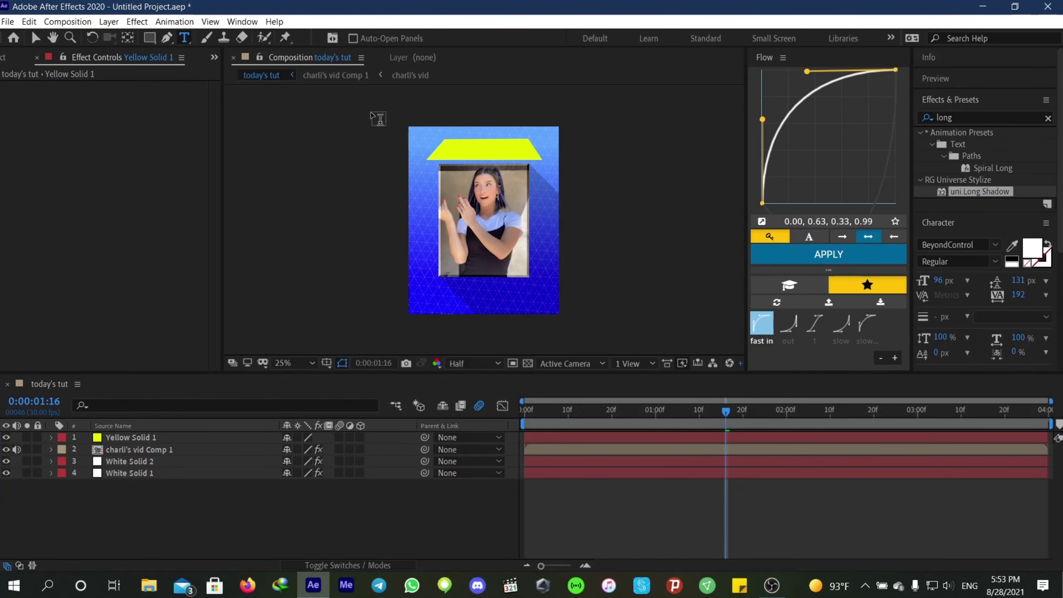
left_click(468, 140)
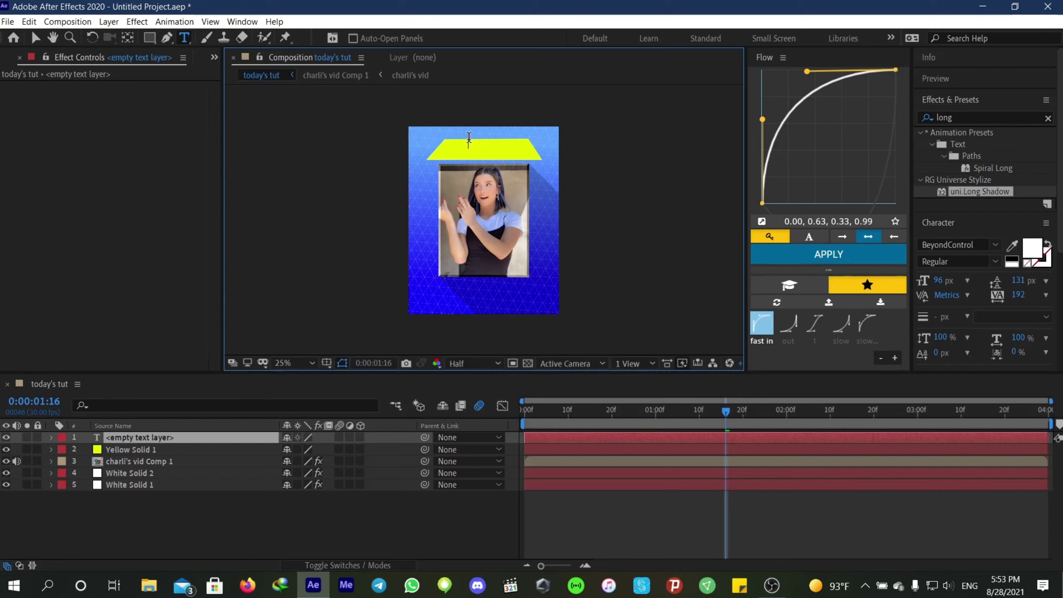
type("mo")
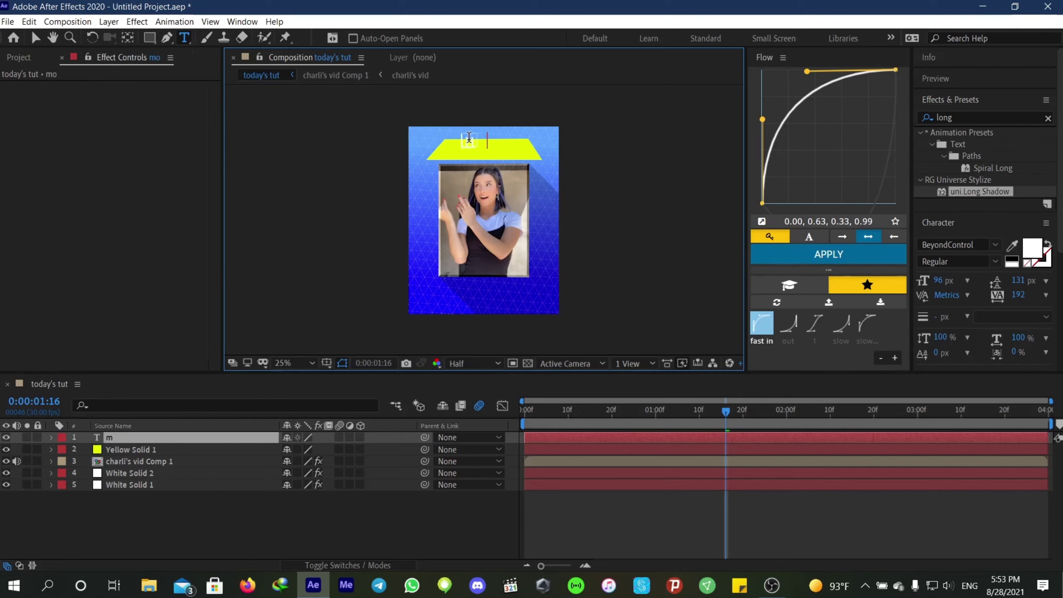
type("hamad")
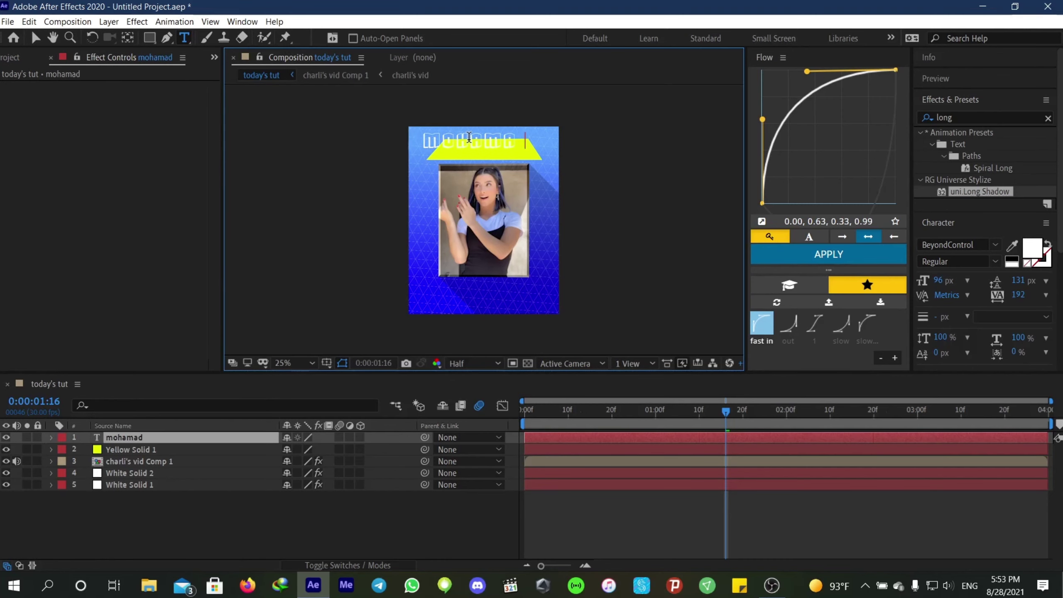
type(" vfx")
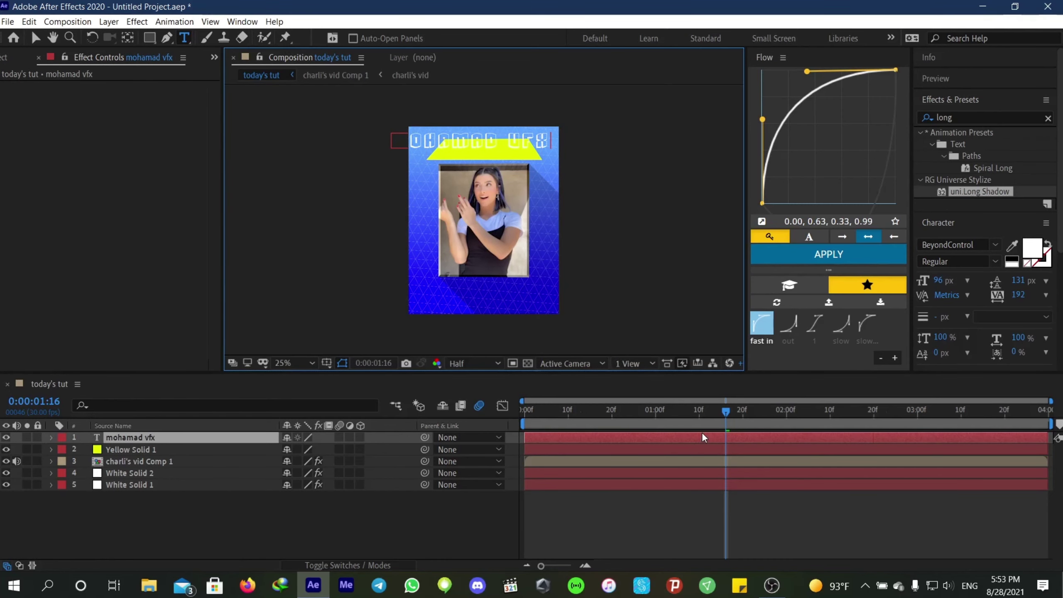
- Set the whole title text to the LEMON MILK Bold font, chosen from the favourite fonts
key("ctrl+a")
left_click(954, 100)
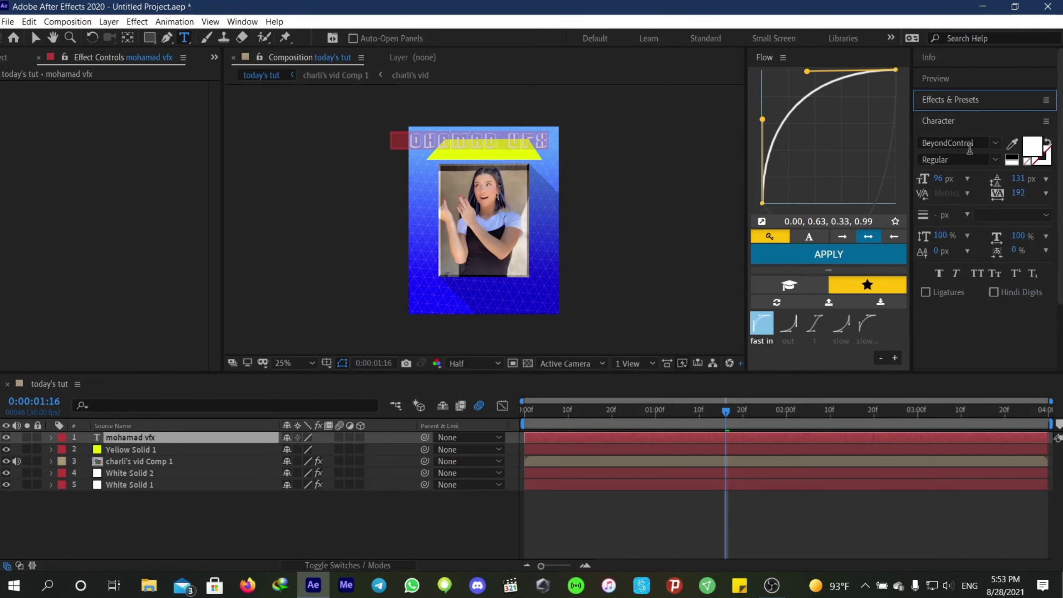
left_click(995, 143)
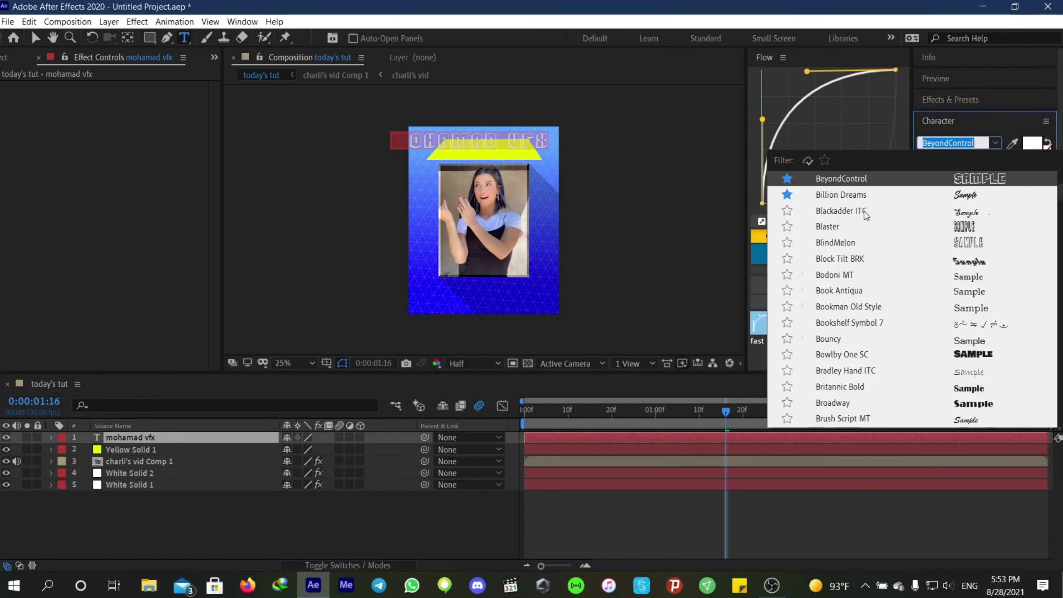
scroll(825, 176, "up", 1)
left_click(825, 160)
scroll(878, 303, "up", 1)
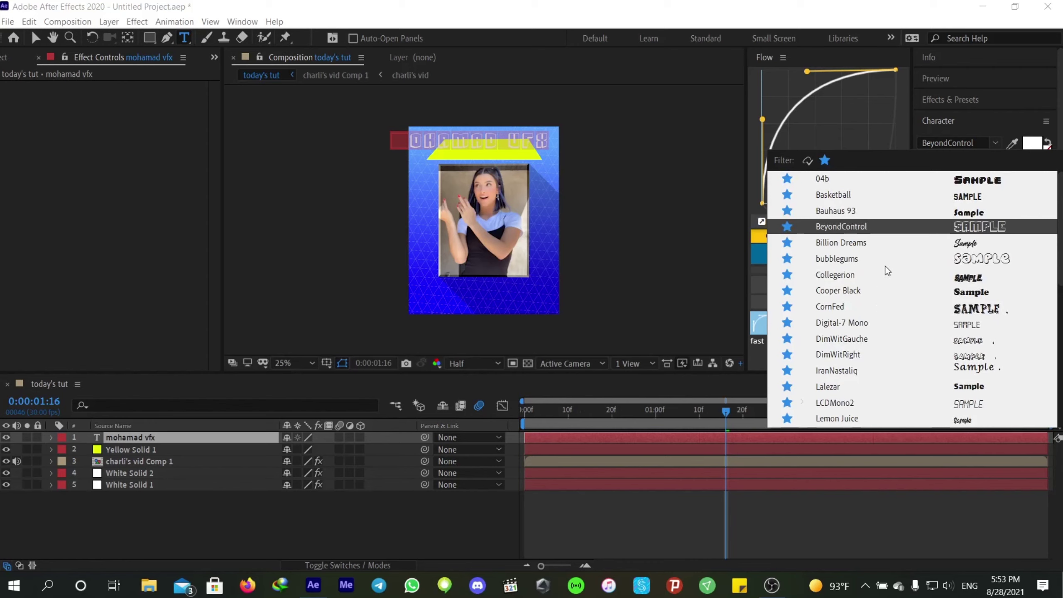
scroll(839, 210, "down", 8)
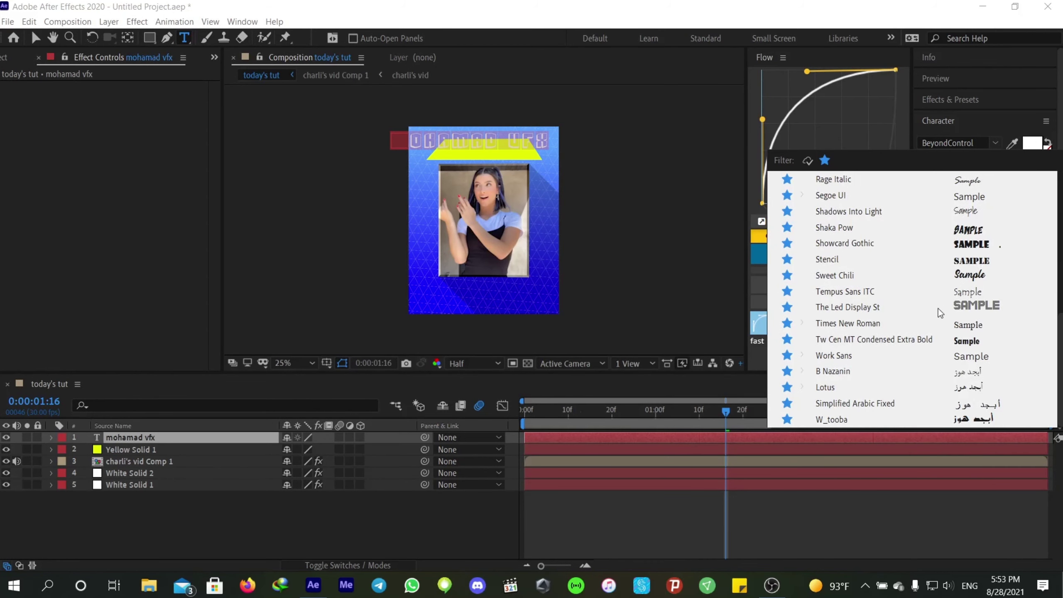
scroll(908, 360, "up", 2)
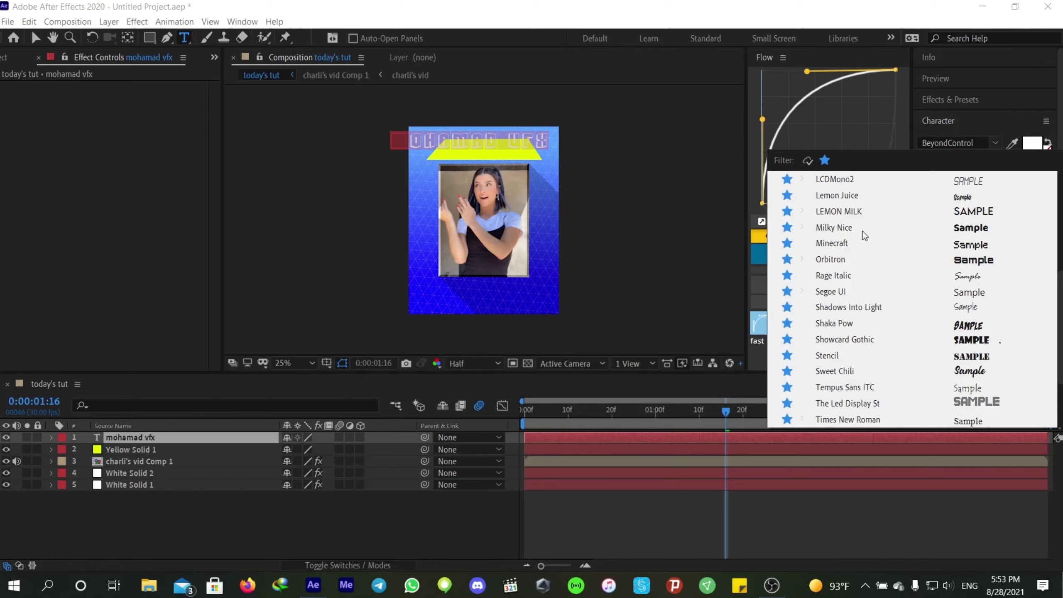
left_click(806, 211)
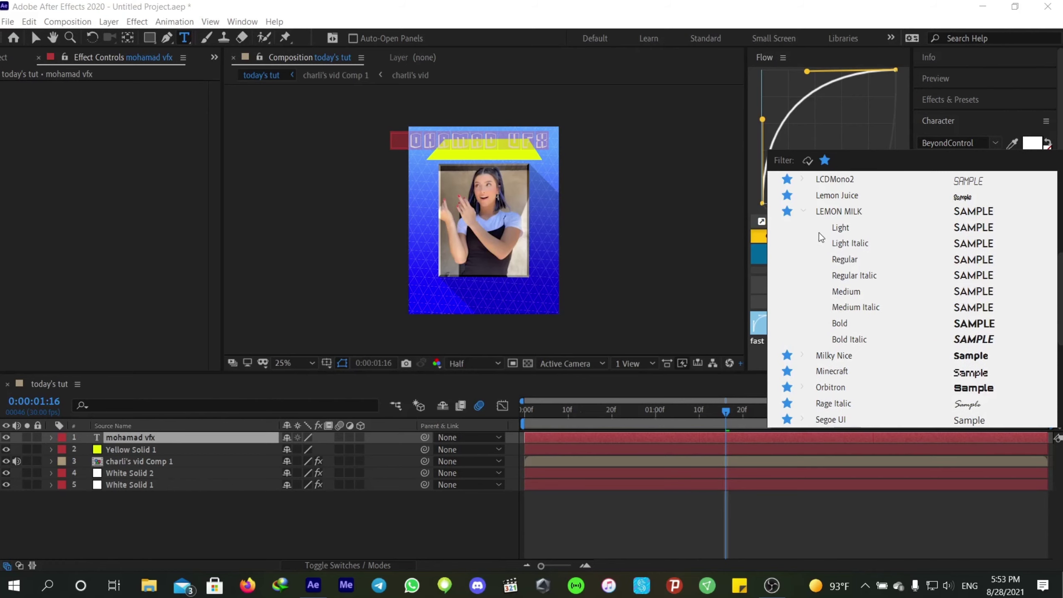
left_click(845, 324)
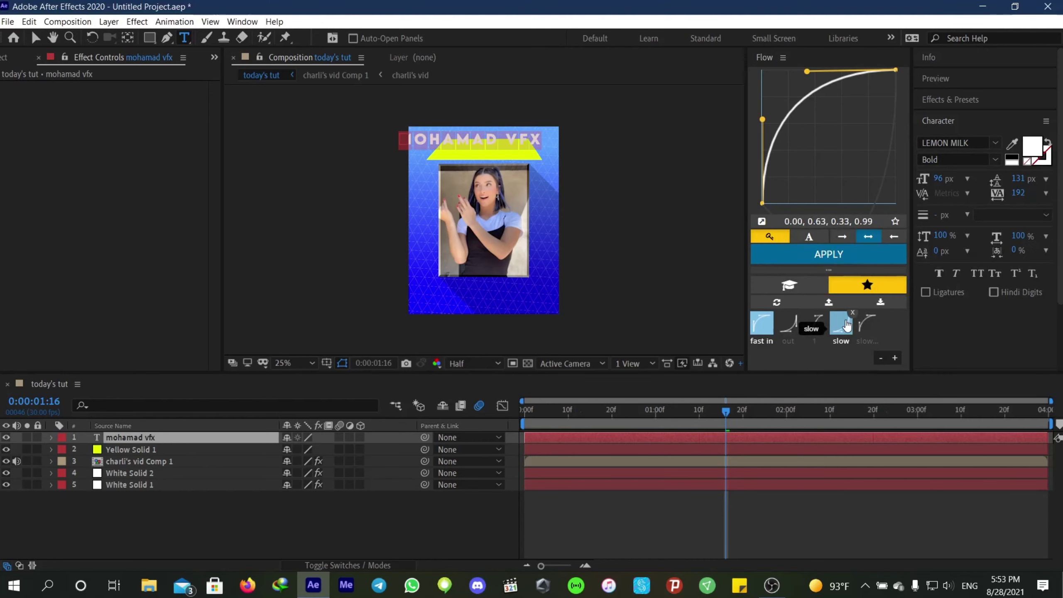
left_click(696, 508)
- Try shifting the title text layer's horizontal anchor point to -94
left_click(697, 433)
key("a")
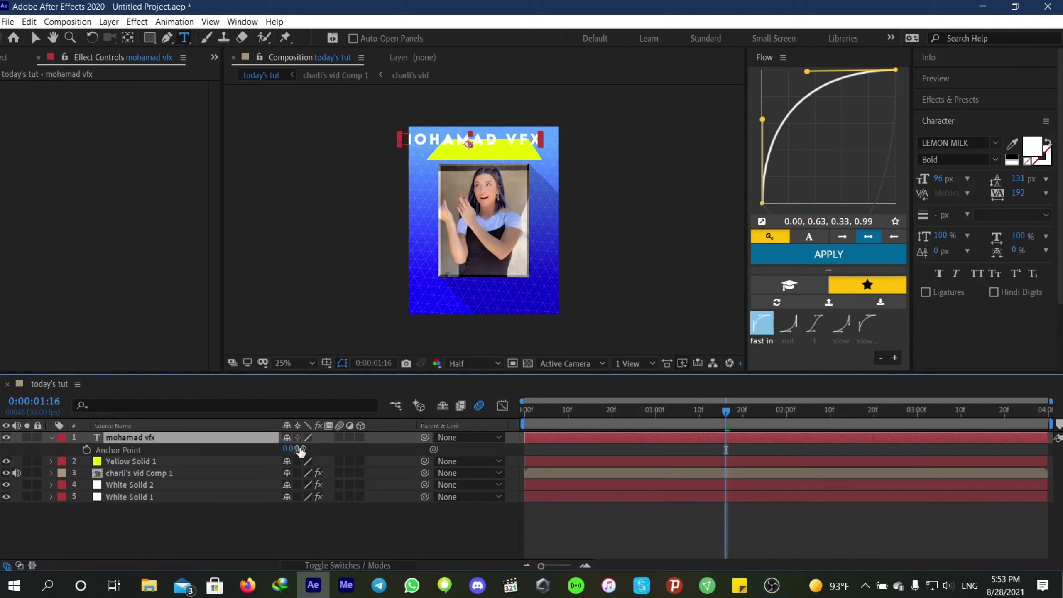
left_click_drag(298, 450, 221, 444)
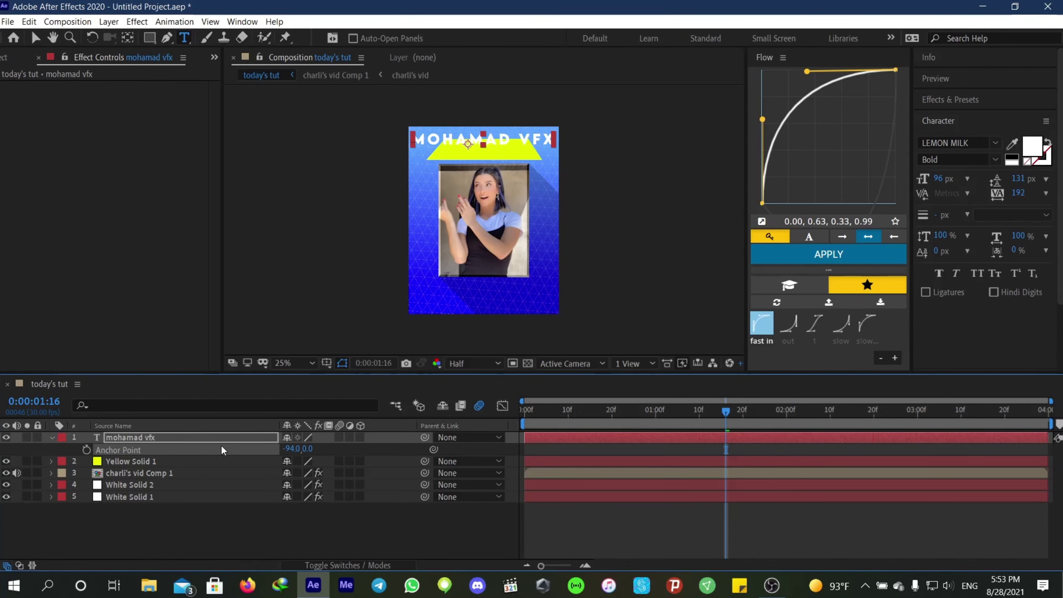
- Scale the title text layer to 69% and position it centred on the yellow banner
key("s")
left_click_drag(304, 449, 291, 449)
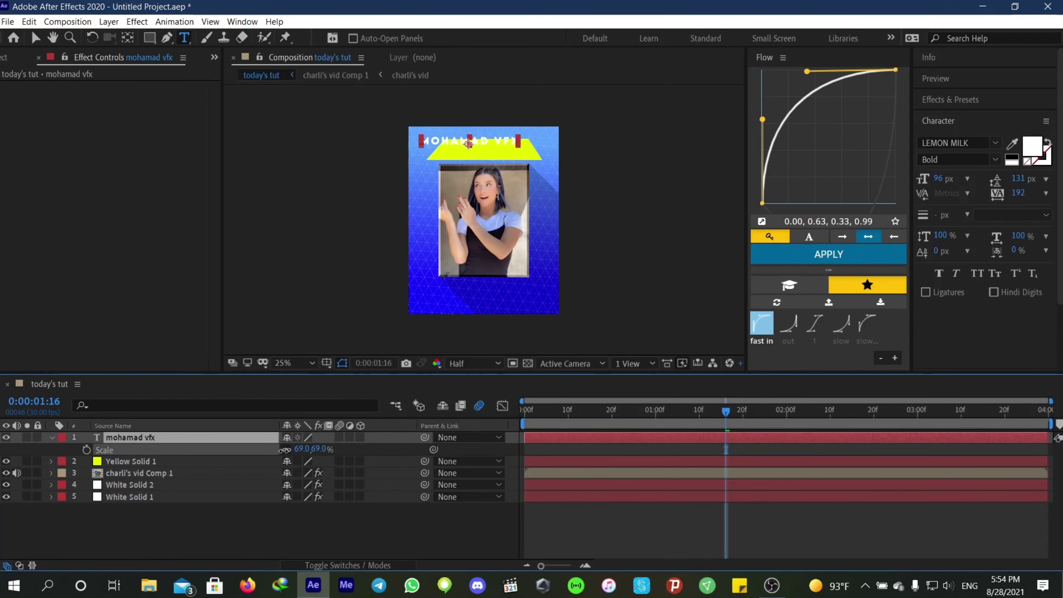
left_click(36, 37)
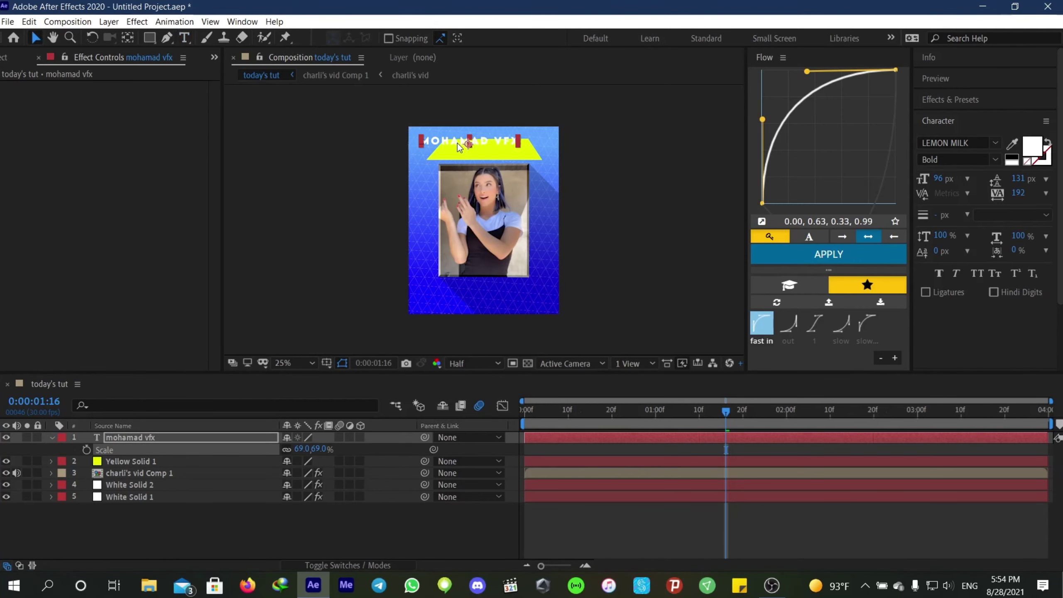
left_click_drag(467, 147, 482, 154)
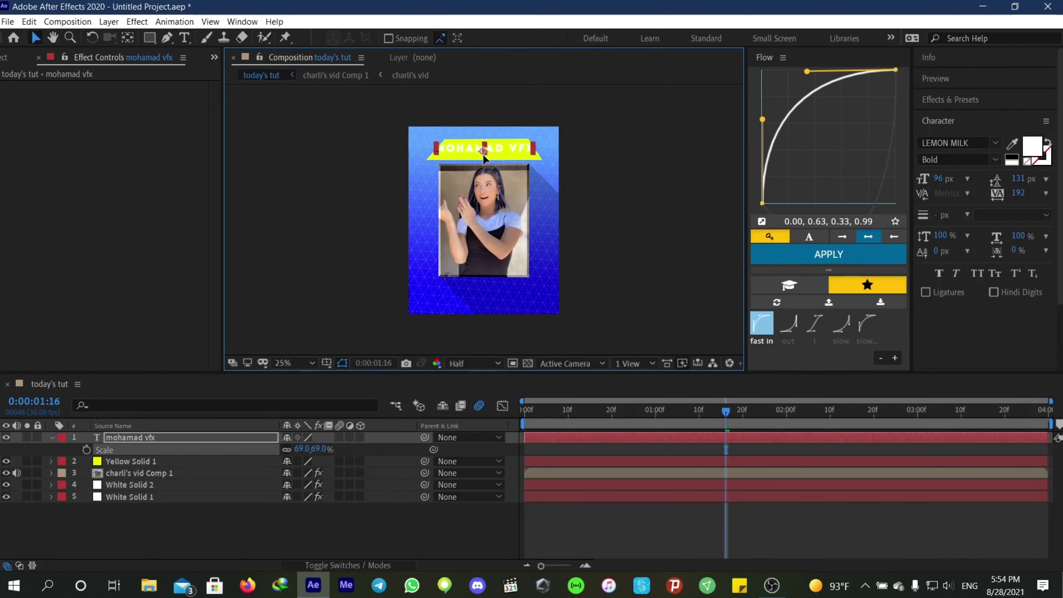
left_click(671, 523)
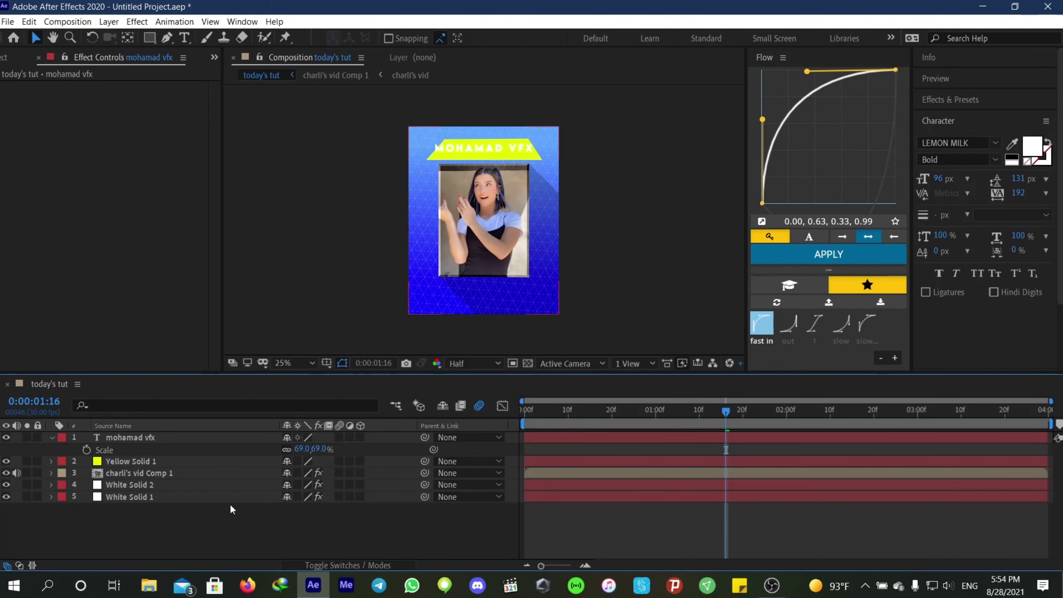
left_click(51, 437)
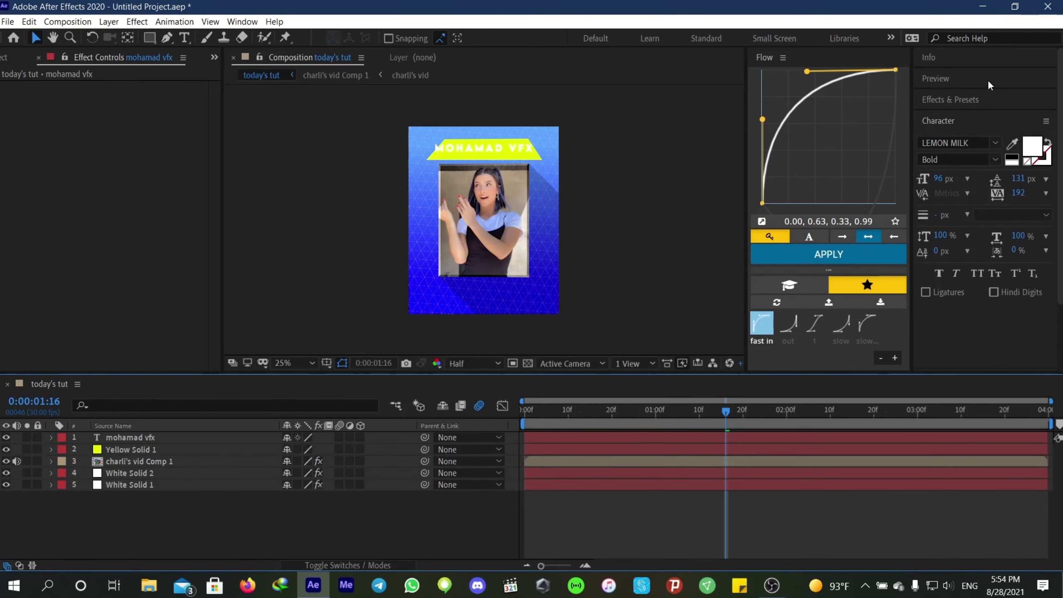
- Unlink the yellow banner solid's scale proportions and keyframe its horizontal scale at 0% on the first frame
left_click_drag(729, 412, 523, 432)
left_click(539, 440)
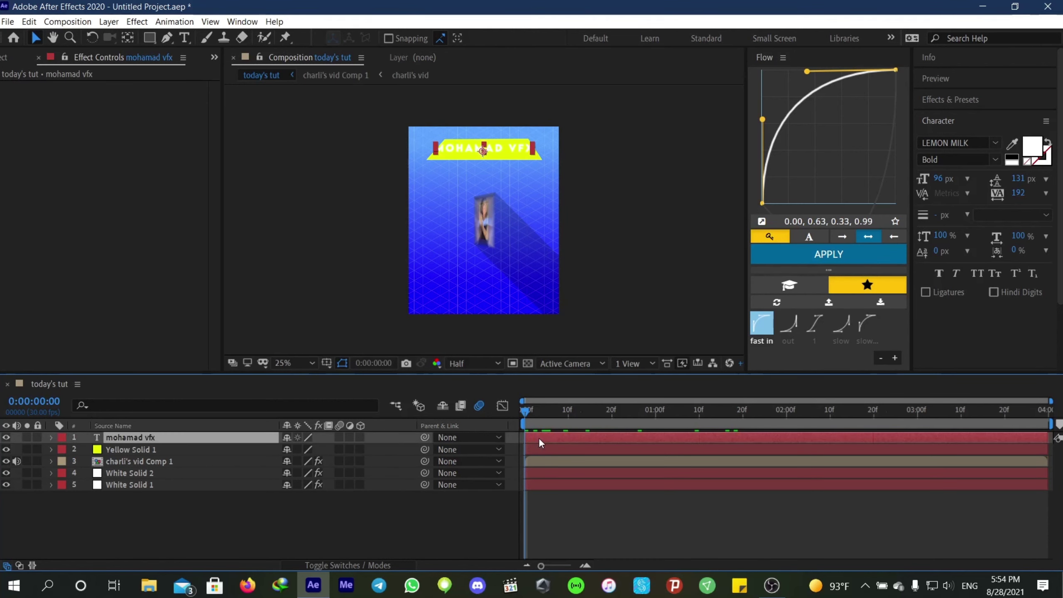
left_click(117, 451)
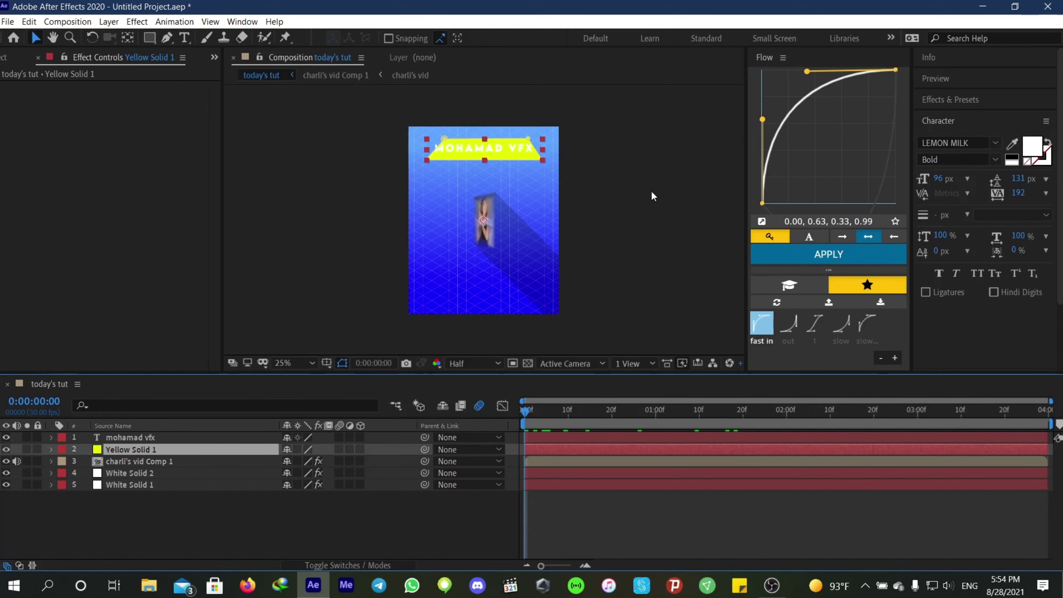
left_click(51, 449)
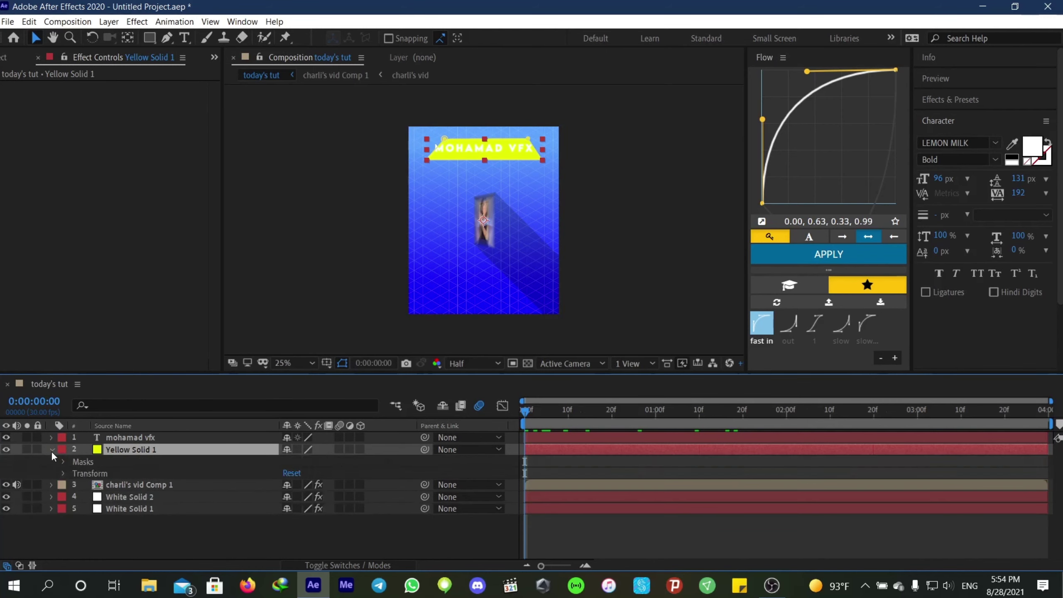
left_click(63, 472)
scroll(94, 511, "down", 1)
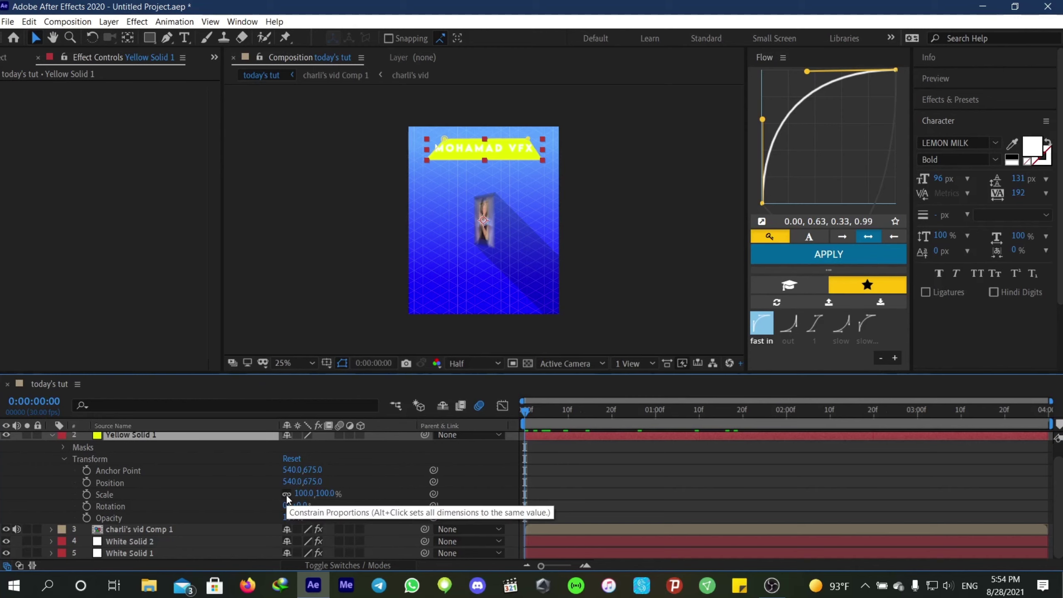
left_click(286, 494)
left_click(86, 494)
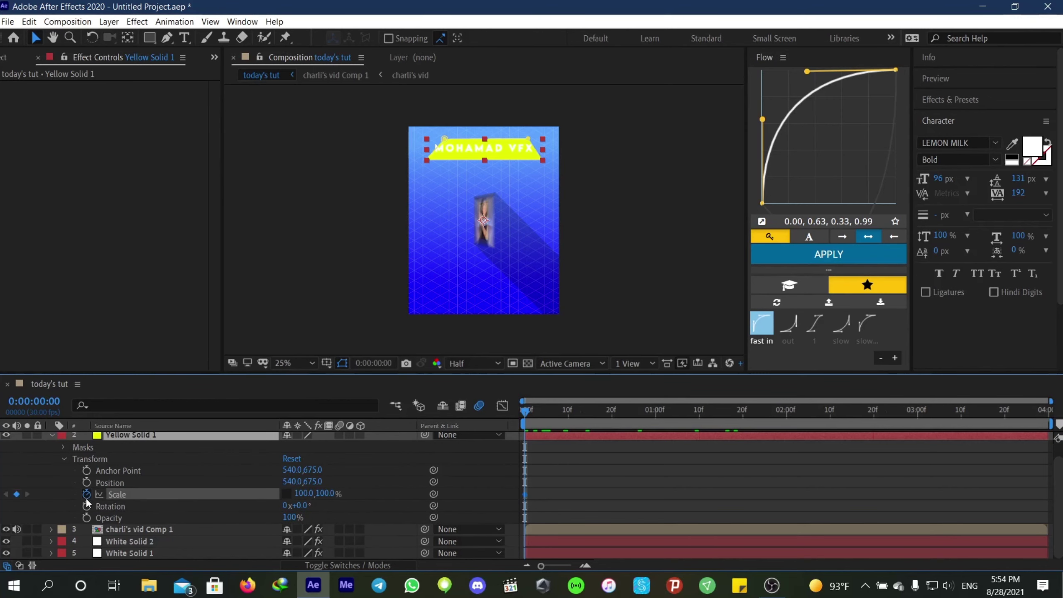
left_click_drag(306, 494, 239, 501)
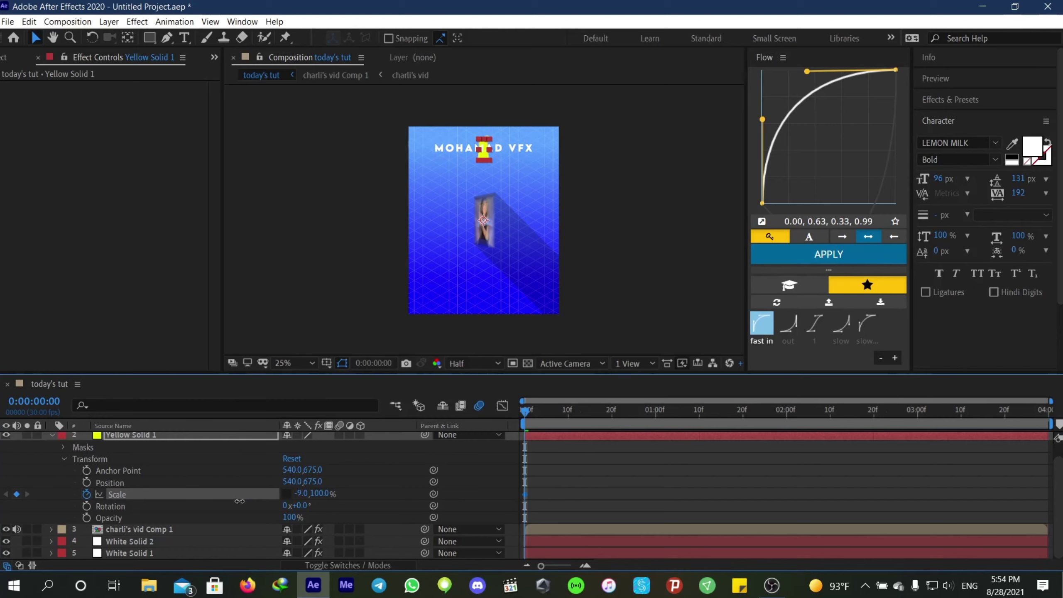
left_click(302, 494)
type("0")
key("Return")
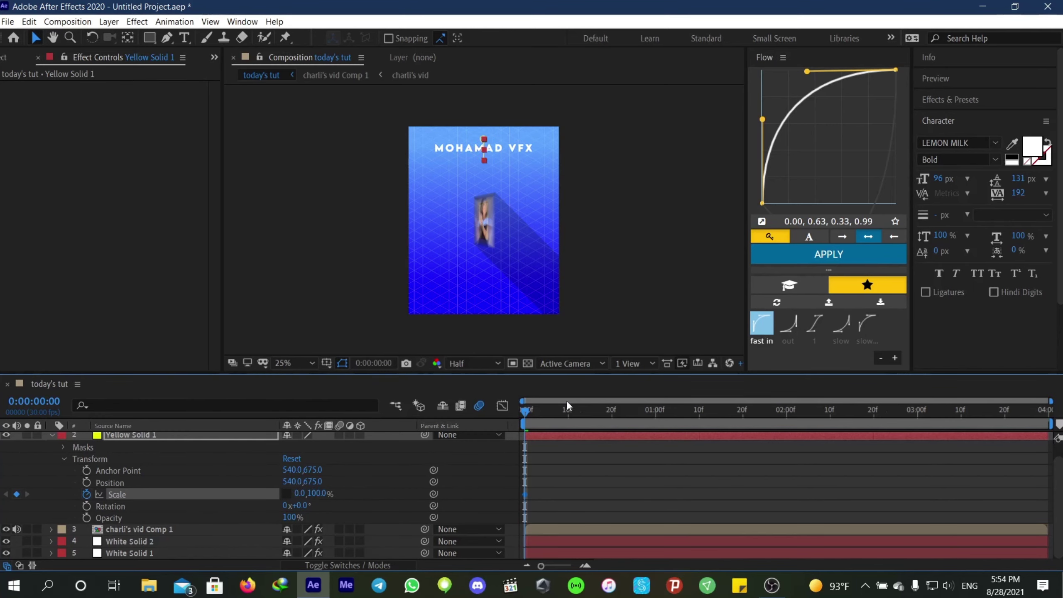
- Keyframe the yellow banner's horizontal scale at 100% at 0:00:01:16
left_click_drag(566, 406, 727, 437)
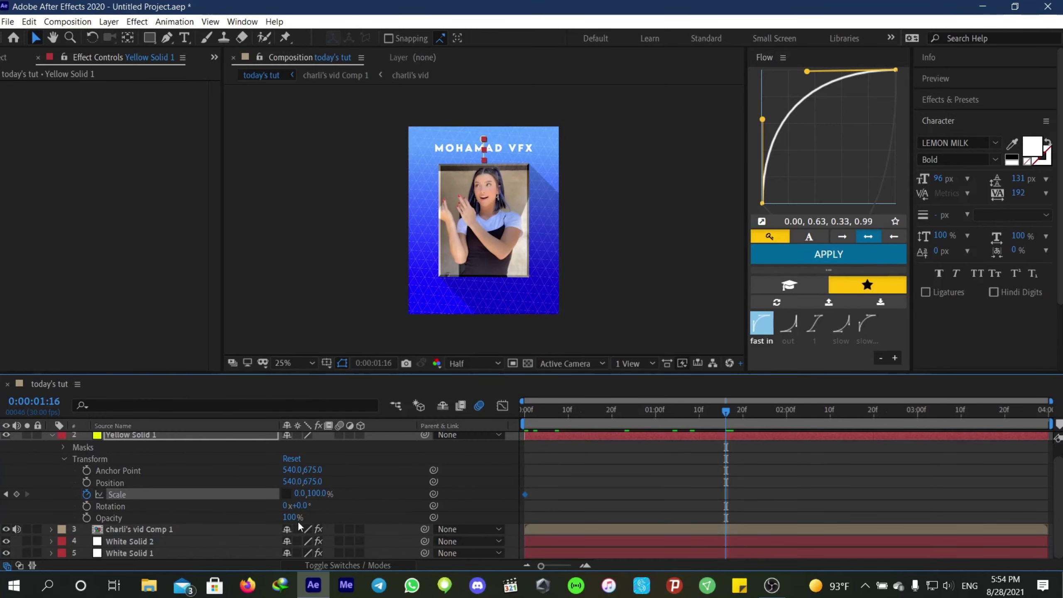
left_click(299, 494)
type("100")
key("Return")
- Apply the "fast in" Flow curve to both banner scale keyframes and preview the animation from the start
left_click_drag(734, 512, 528, 476)
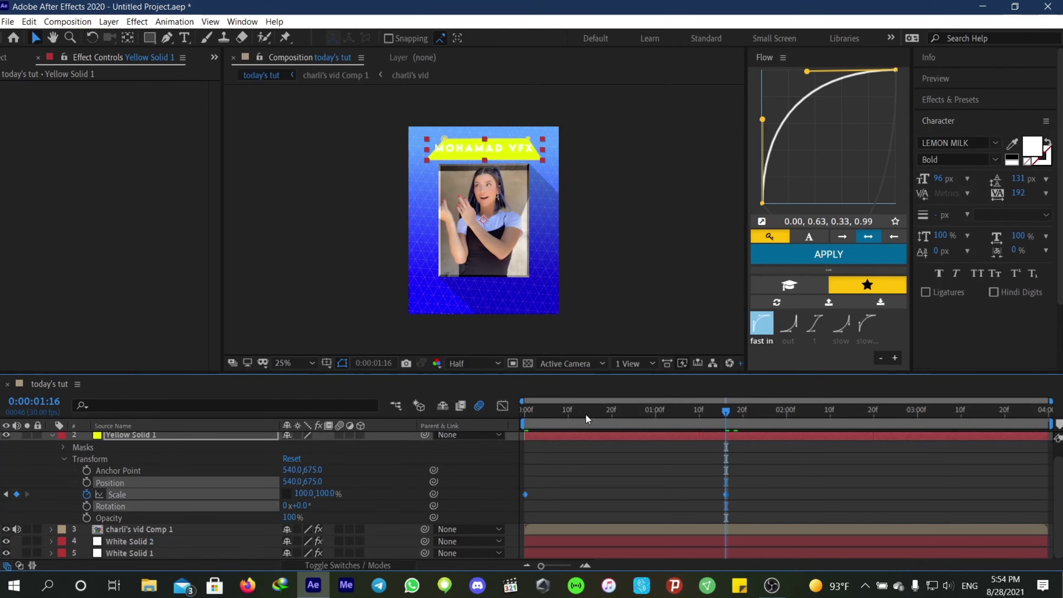
left_click(828, 254)
left_click_drag(726, 411, 467, 478)
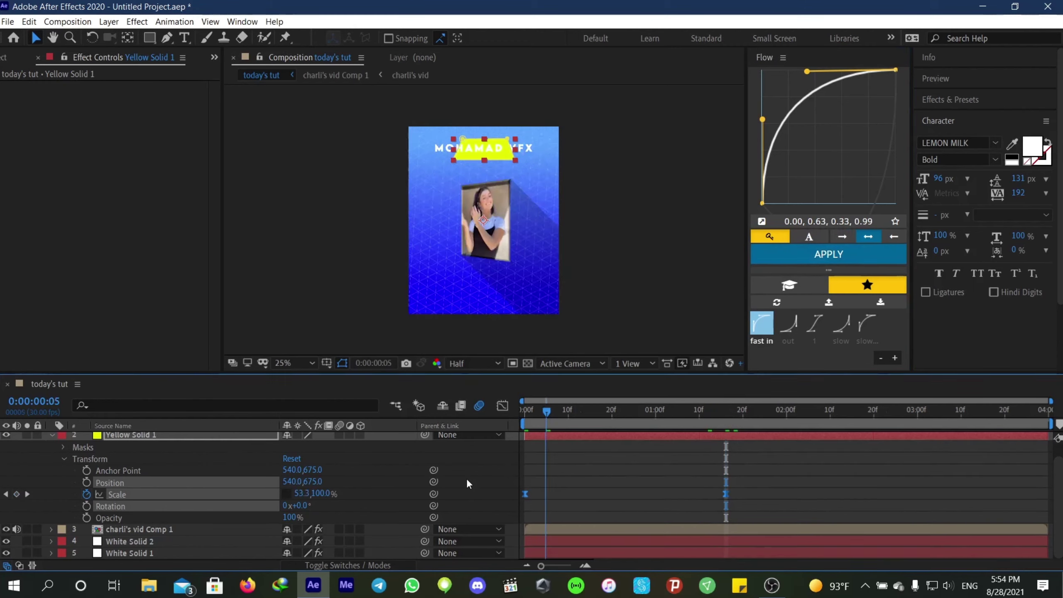
key("space")
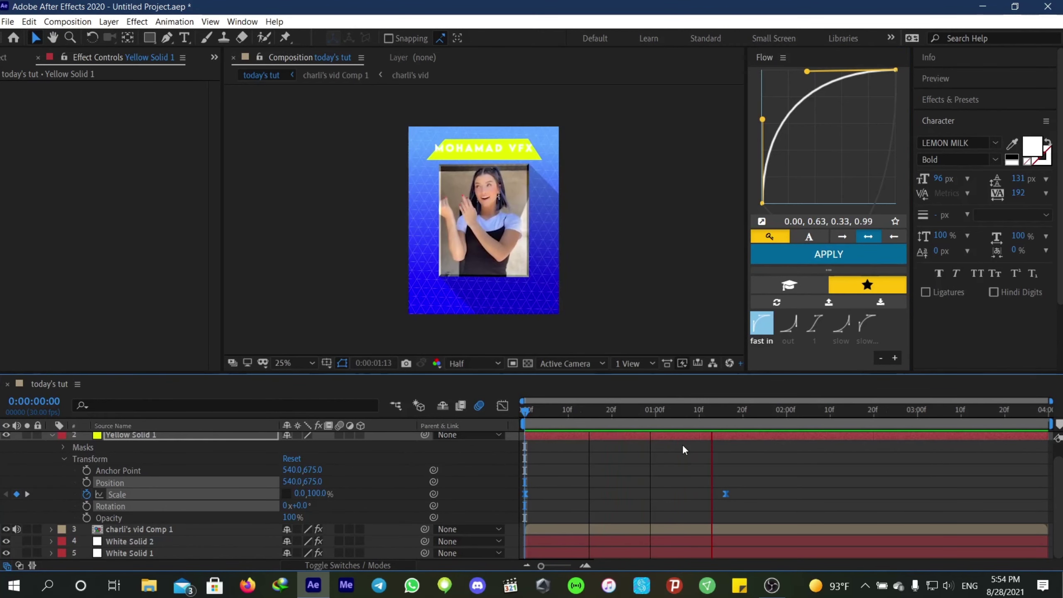
key("space")
left_click_drag(712, 412, 518, 457)
- Enable motion blur on the yellow banner solid and play back its opening animation
scroll(319, 458, "up", 1)
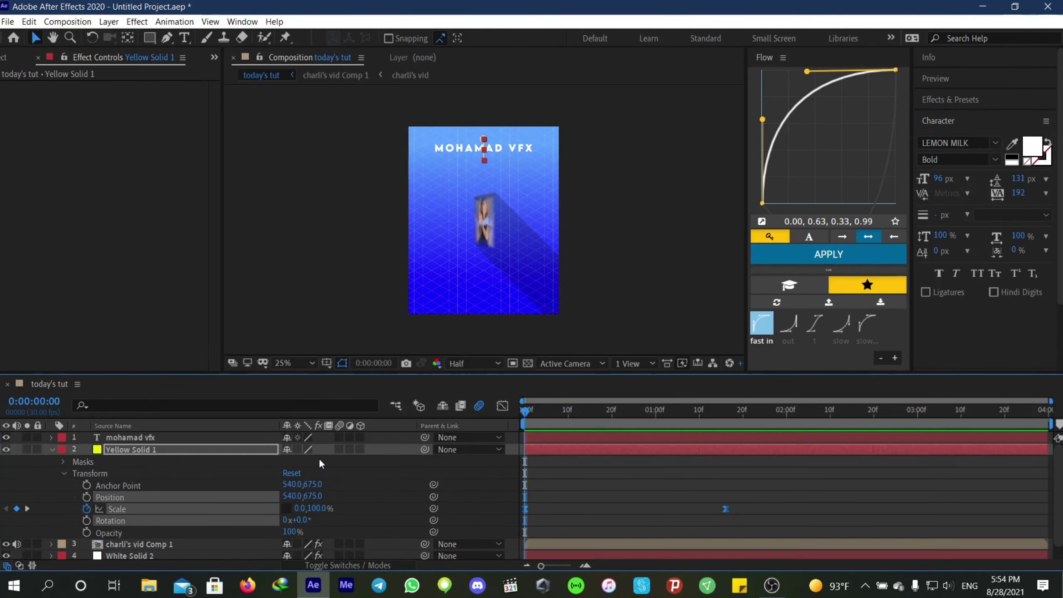
left_click(338, 449)
left_click(609, 499)
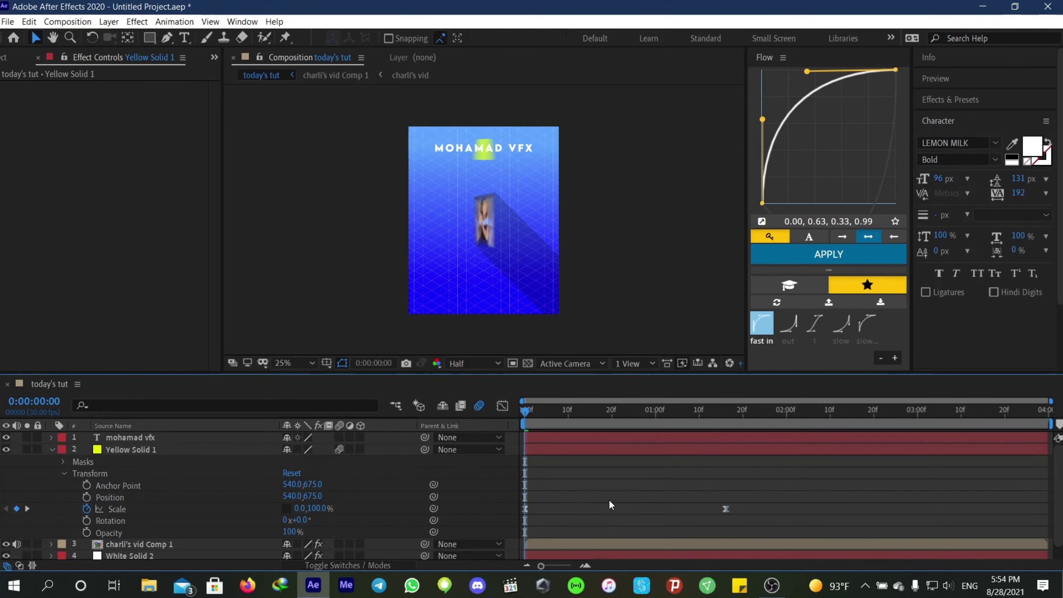
key("space")
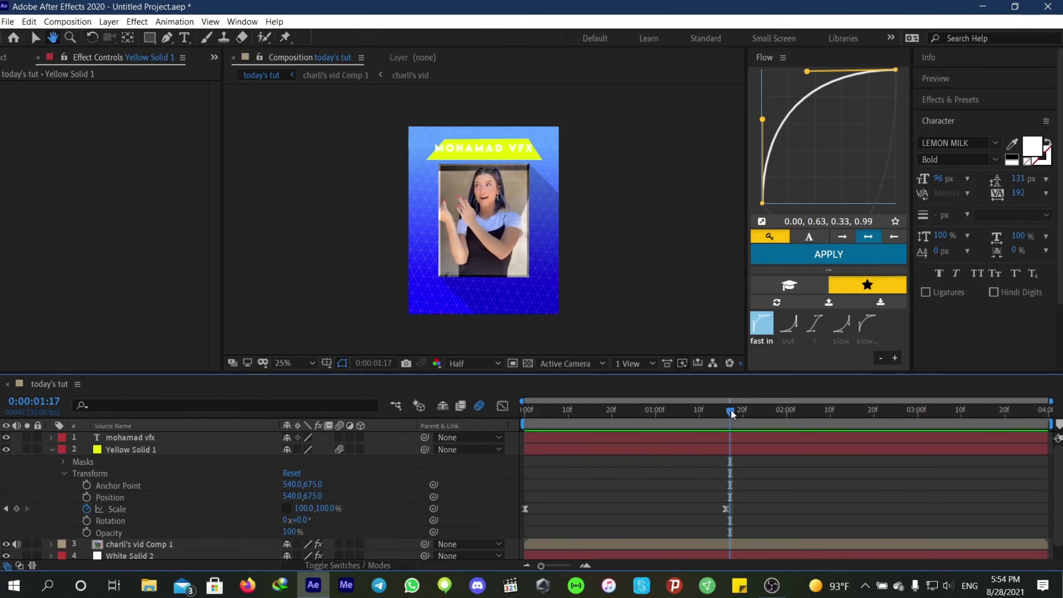
key("space")
key("Home")
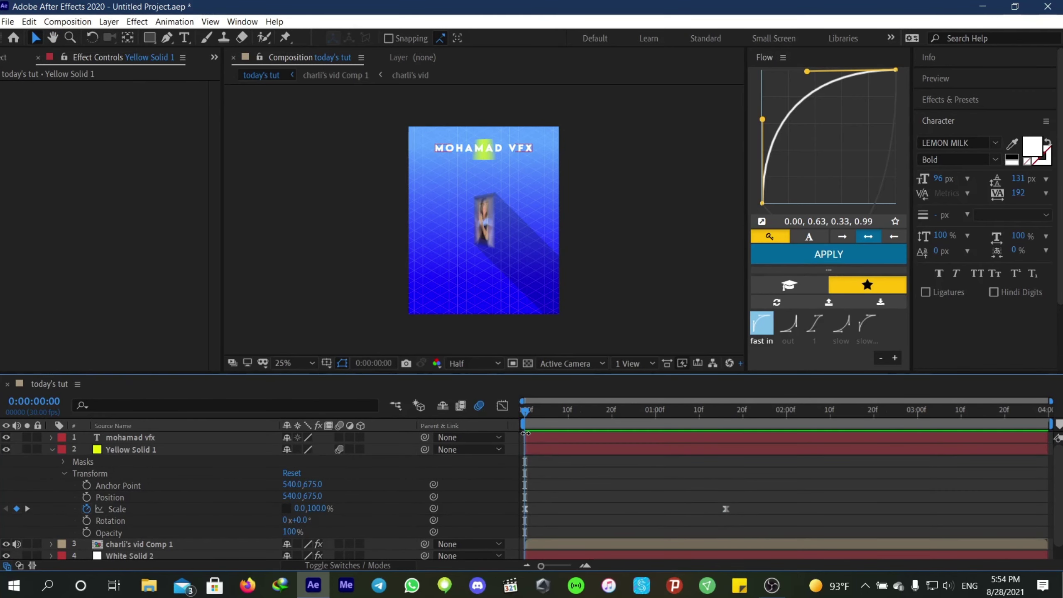
- Make the title text layer 3D and keyframe its Y Rotation at 90° on the first frame
left_click(234, 437)
left_click(53, 438)
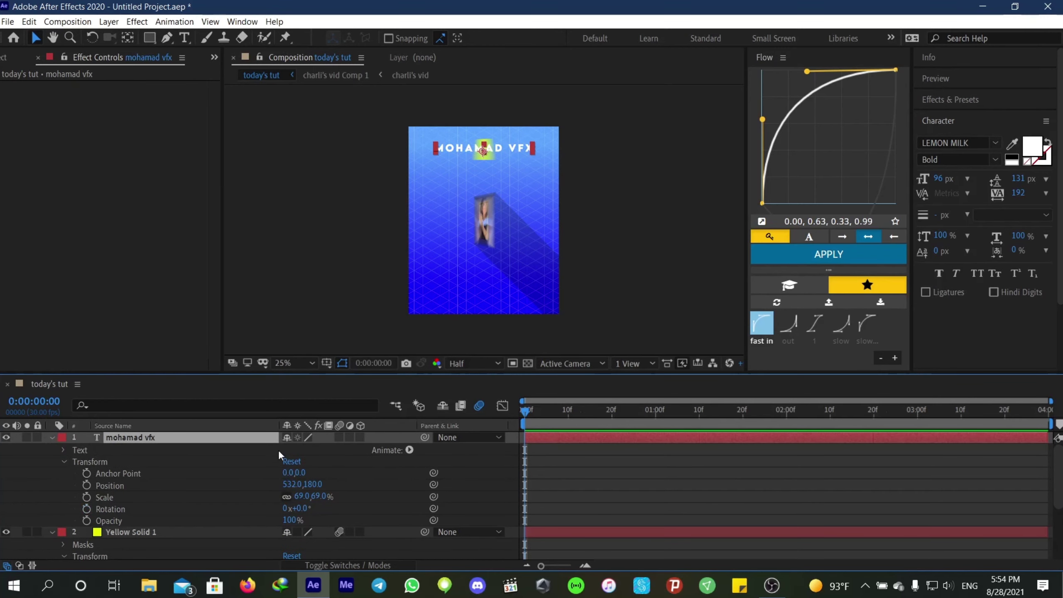
left_click(362, 437)
scroll(200, 539, "down", 2)
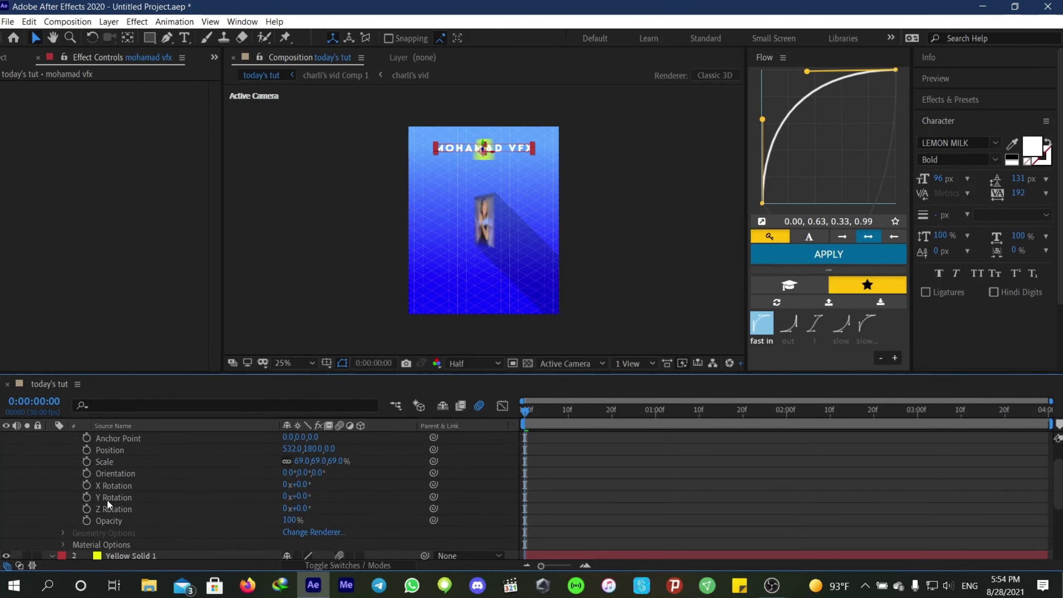
left_click(87, 497)
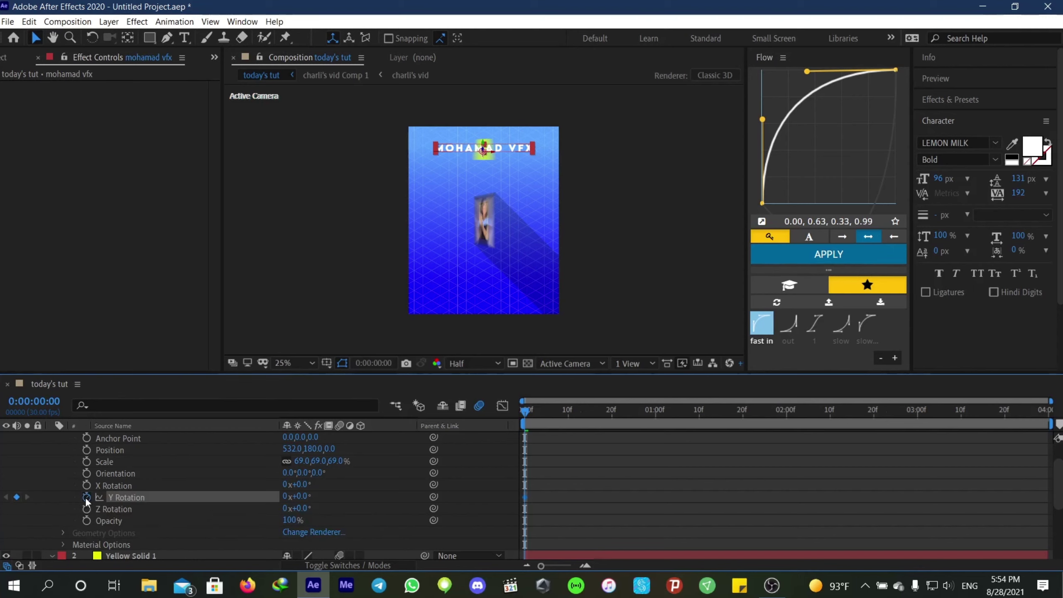
left_click(304, 497)
key("Return")
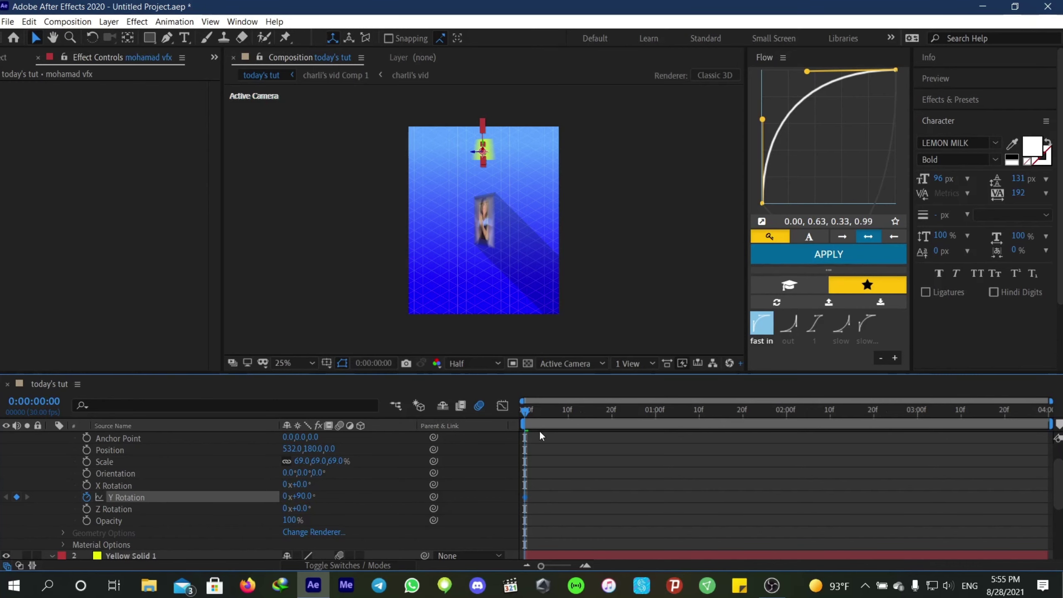
- Keyframe the title text layer's Y Rotation at 0° at 0:00:01:07
left_click(685, 438)
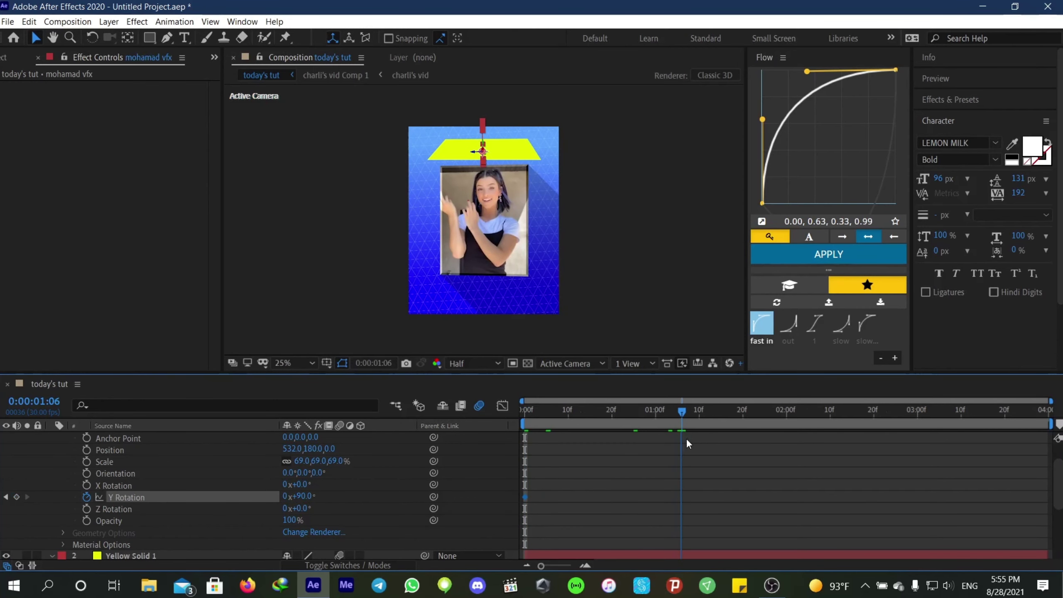
left_click(305, 497)
type("0")
key("Return")
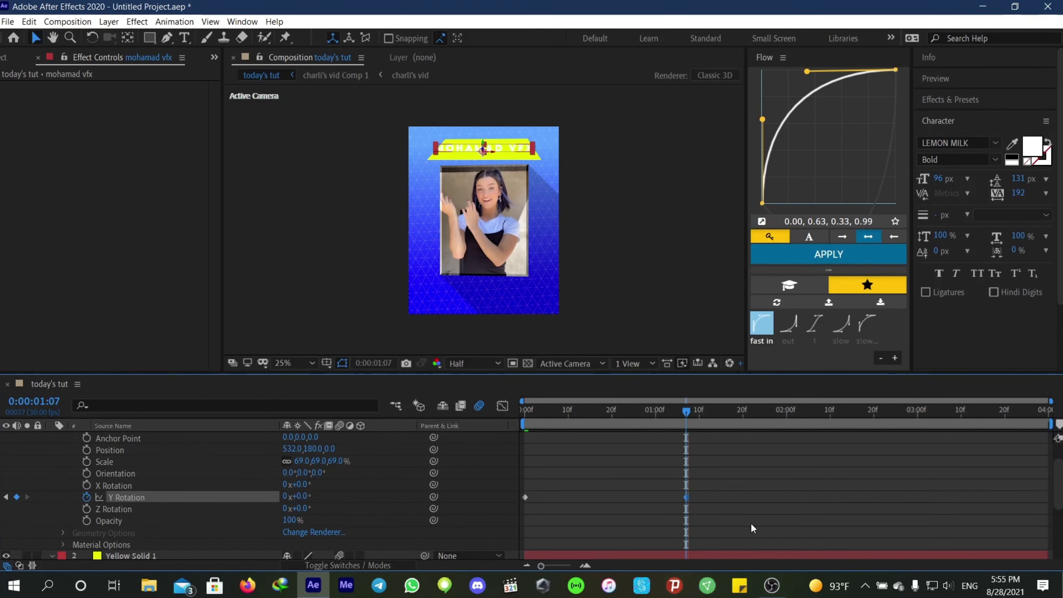
- Apply the "fast in" Flow curve to the title's Y Rotation keyframes and preview the swing-in from the start
left_click_drag(724, 489, 445, 522)
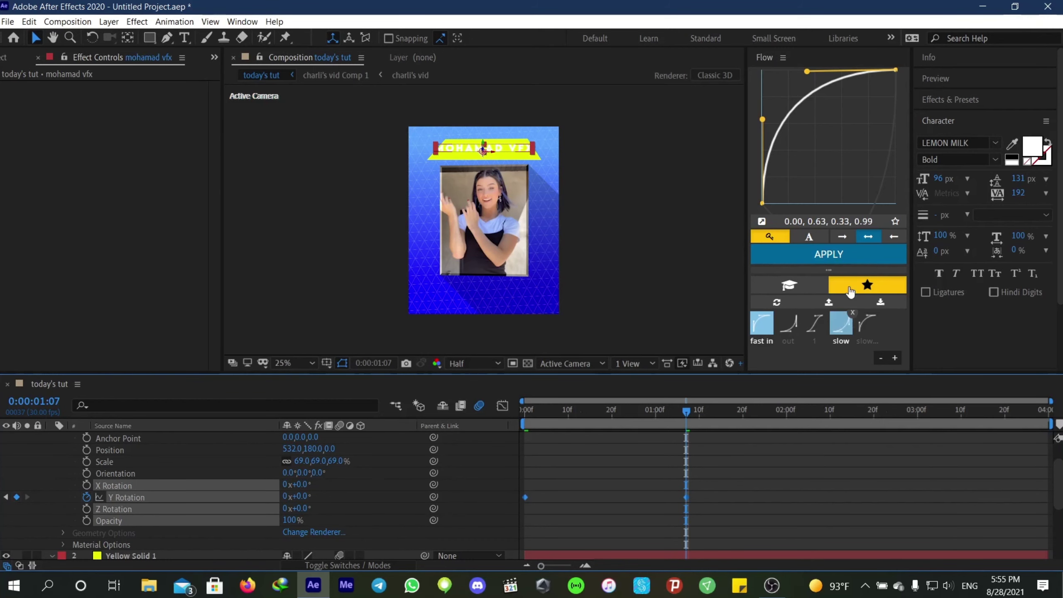
left_click(820, 256)
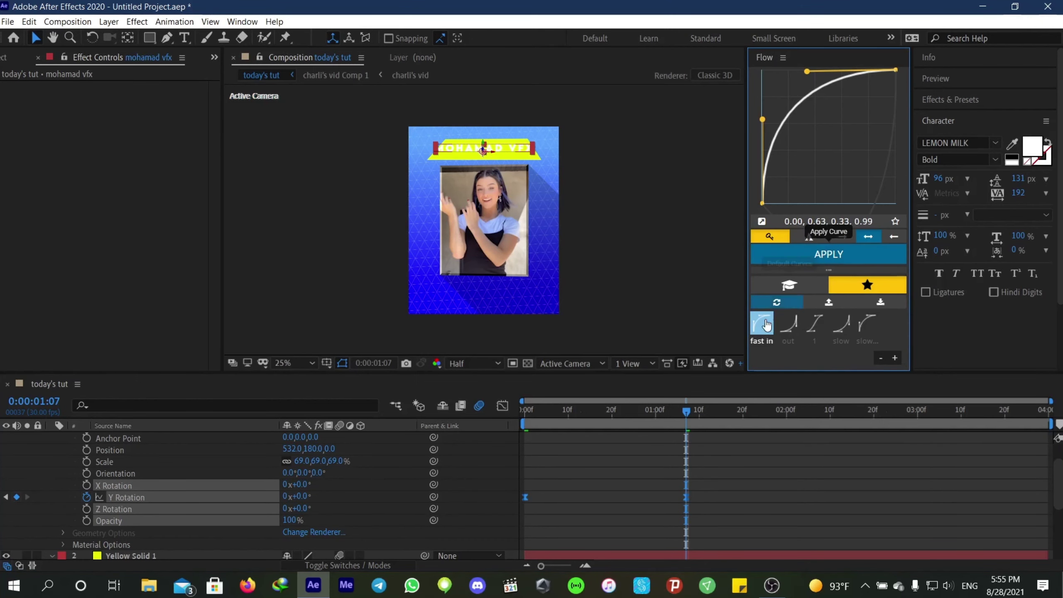
key("Home")
key("space")
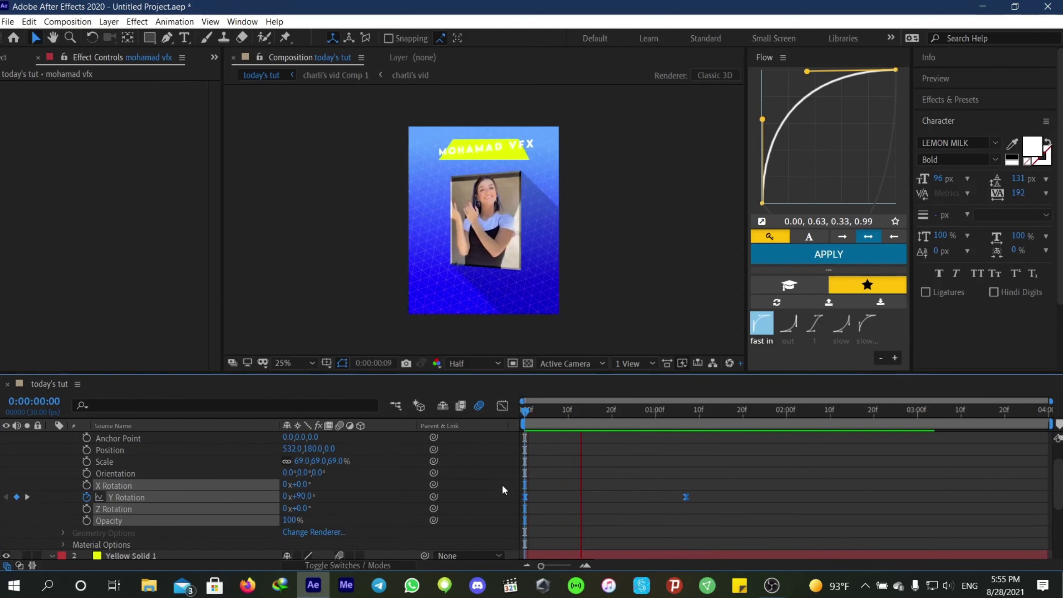
scroll(530, 513, "up", 2)
key("space")
- Enable motion blur on the title text layer and replay the animation from the first frame
left_click(340, 438)
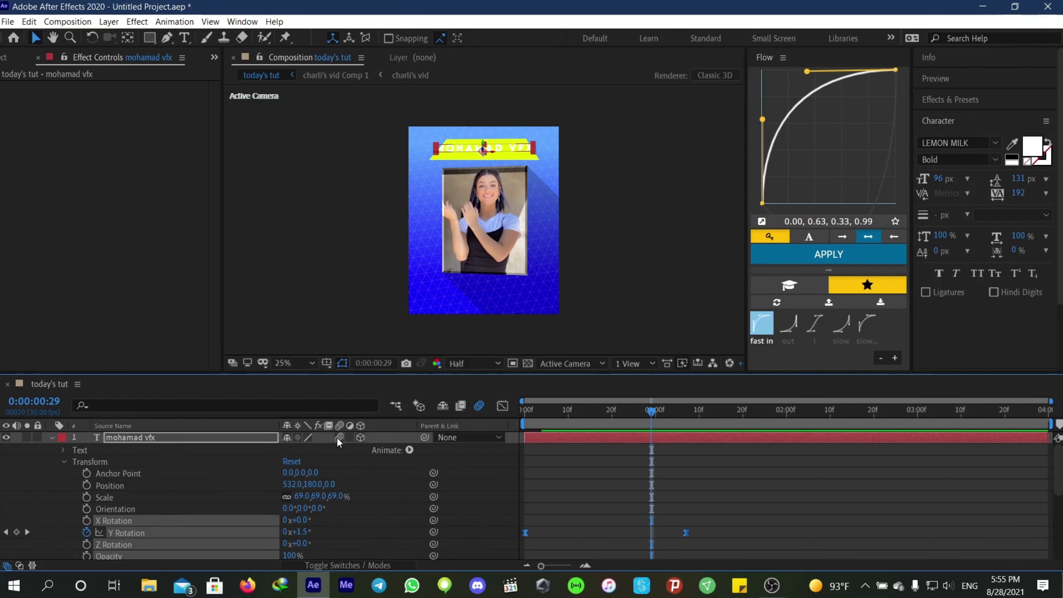
left_click_drag(640, 413, 504, 436)
key("space")
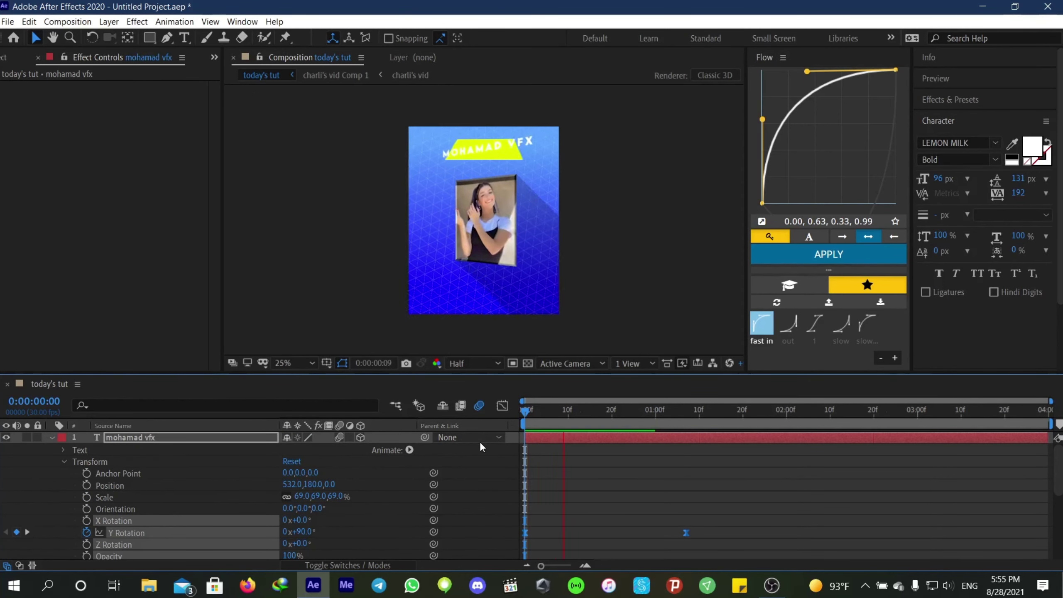
- Stop the preview and collapse the expanded properties of the title text and yellow solid layers
left_click(58, 460)
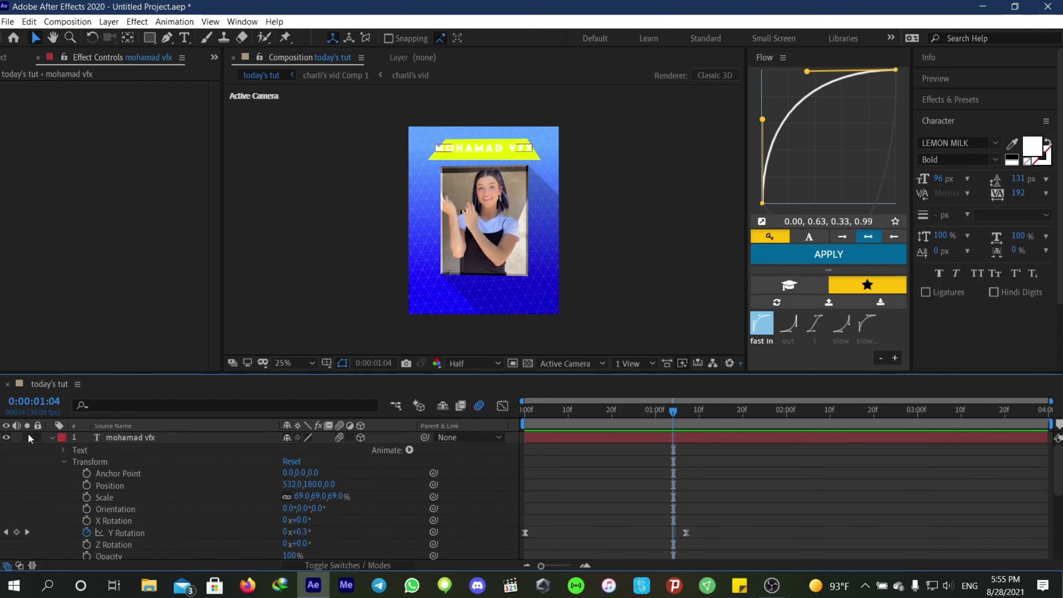
left_click(51, 437)
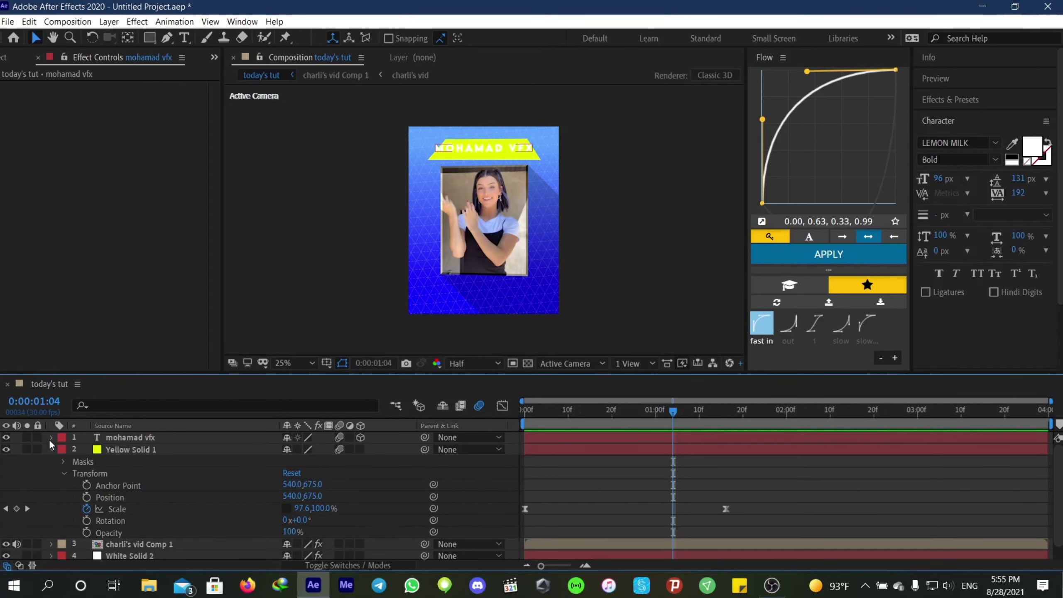
left_click(40, 448)
left_click(52, 450)
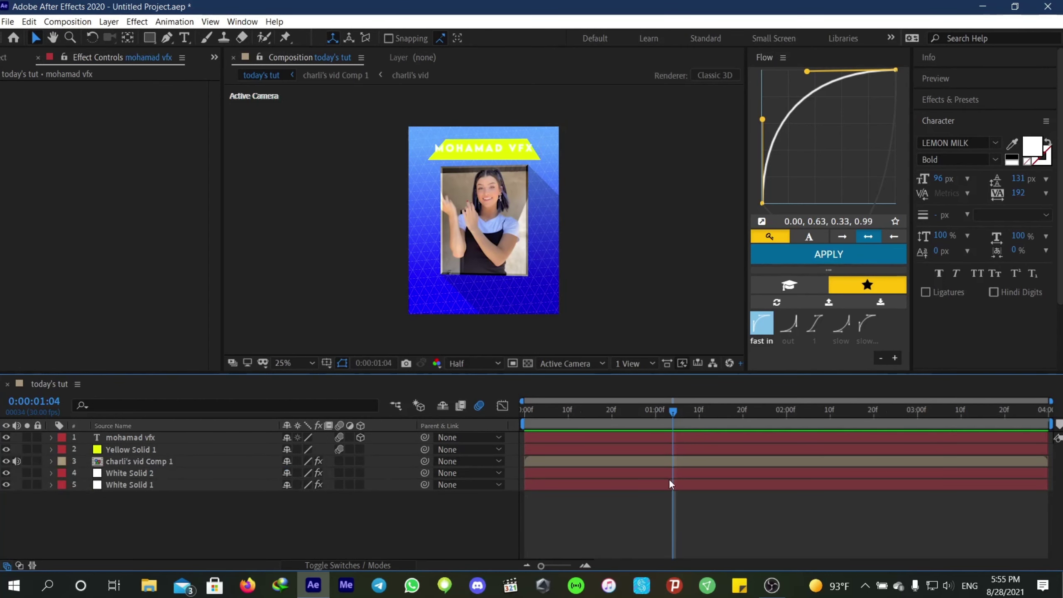
- Apply S_DropShadow to the yellow banner solid with Shadow Opacity 0.140 and Shadow Blur 35.92
left_click(958, 98)
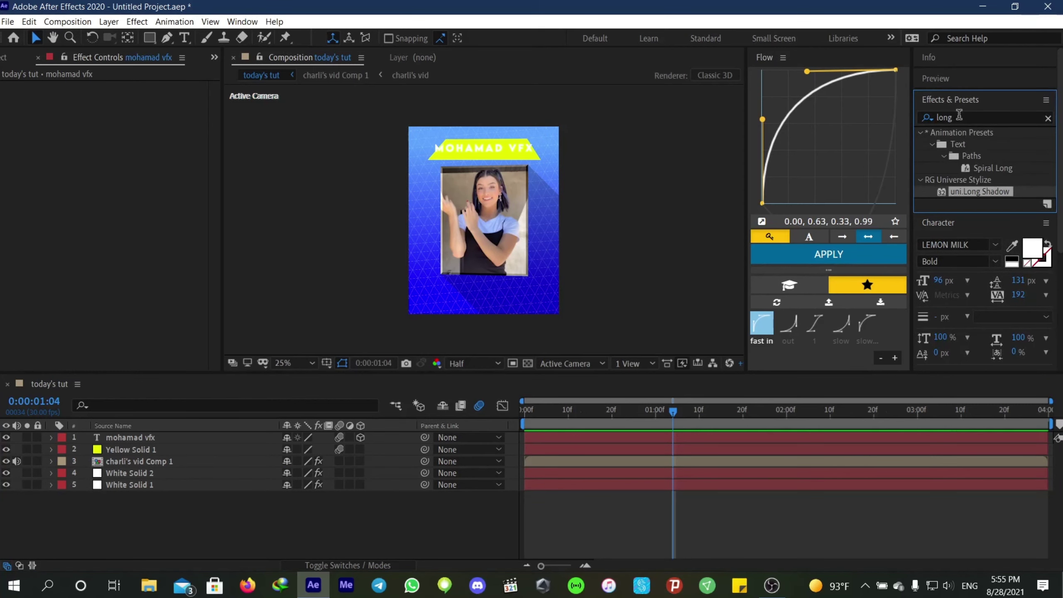
left_click(917, 118)
type("drop")
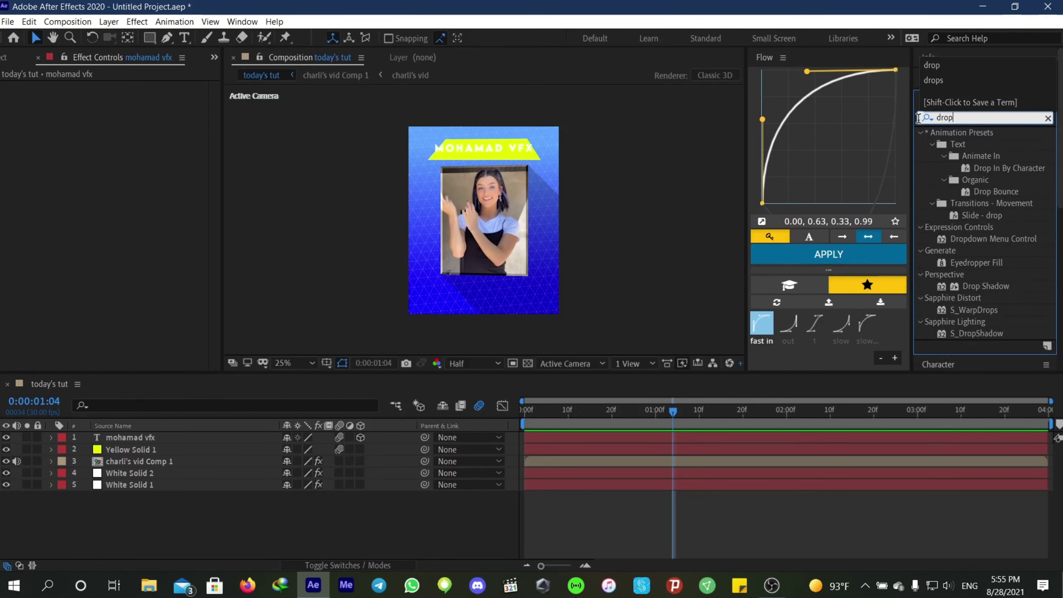
left_click_drag(953, 333, 651, 447)
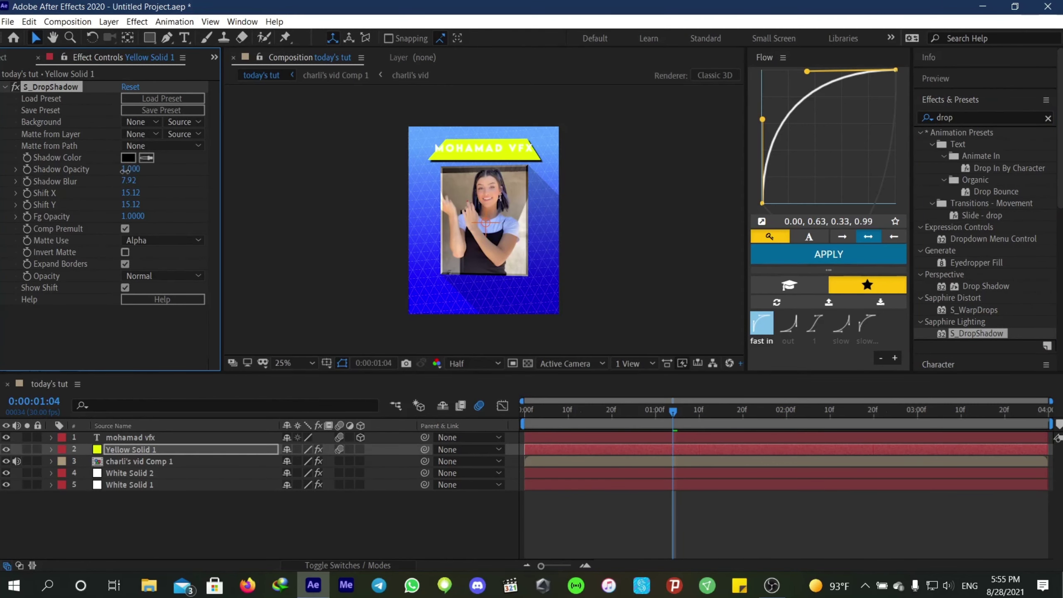
left_click_drag(122, 169, 87, 183)
mouse_move(128, 180)
left_mouse_down()
mouse_move(140, 178)
mouse_move(125, 170)
left_mouse_up()
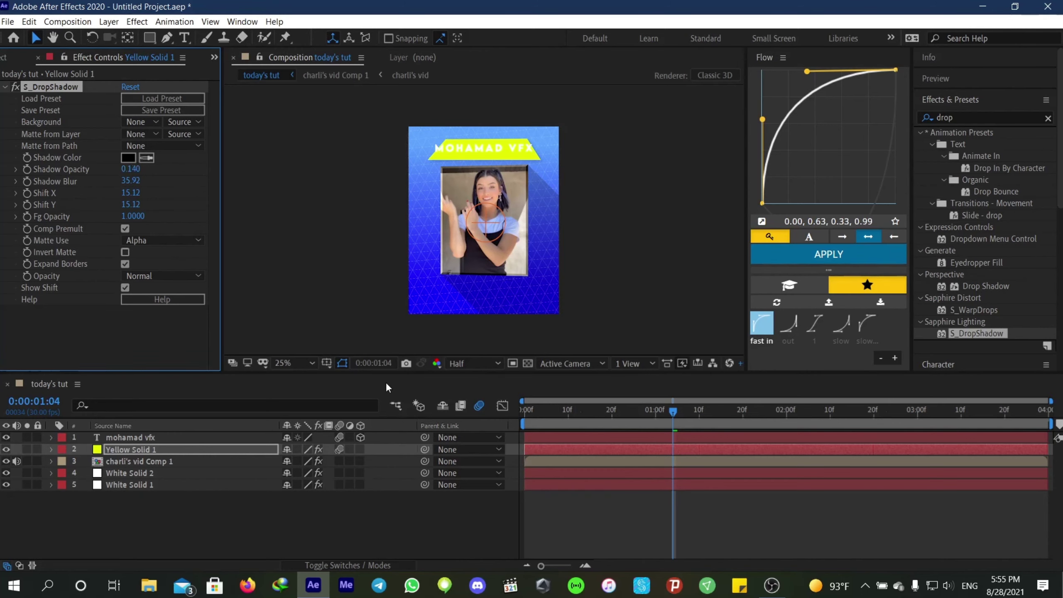
- Apply S_DropShadow to the title text layer with Shadow Opacity 0.290 and Shadow Blur 23.92
left_click(604, 438)
double_click(986, 332)
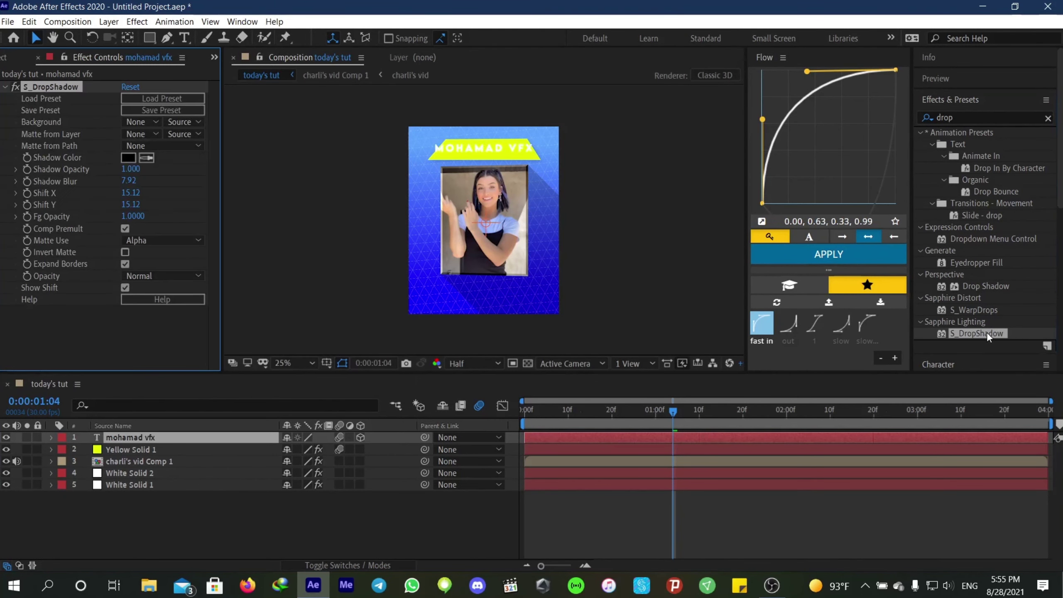
mouse_move(127, 168)
left_mouse_down()
mouse_move(88, 178)
mouse_move(140, 178)
mouse_move(138, 168)
left_mouse_up()
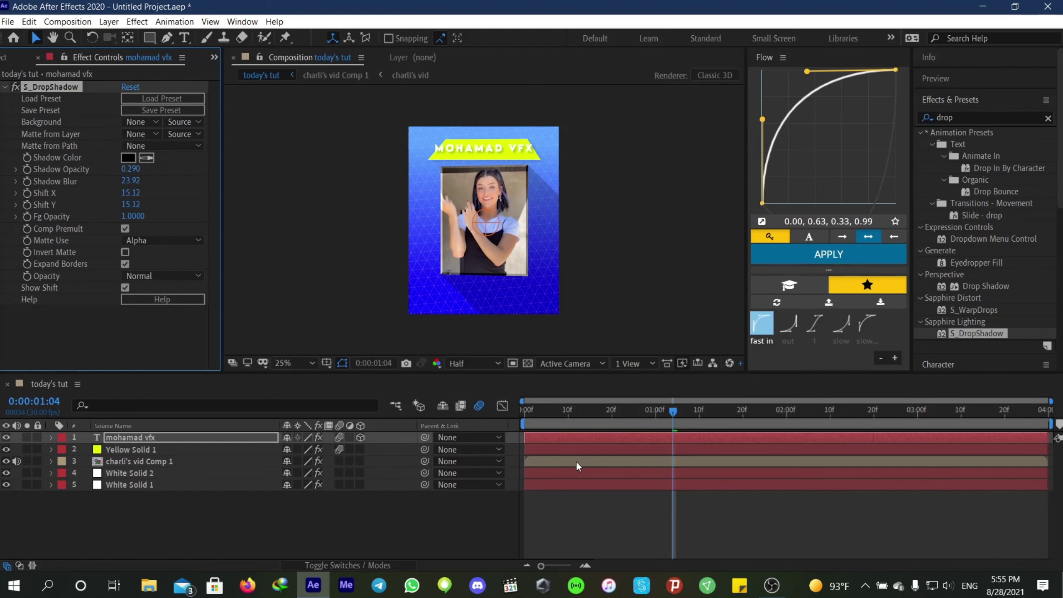
- Add a dark blue 5 px stroke over the fill of the title text and replay the animation from the first frame
left_click(559, 427)
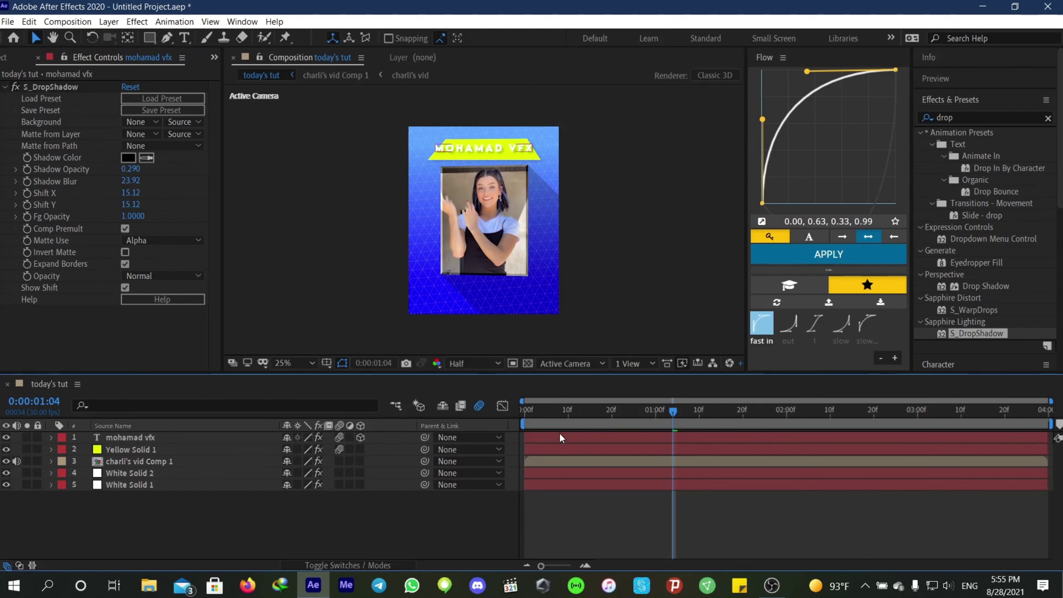
left_click(988, 99)
left_click_drag(560, 414, 685, 429)
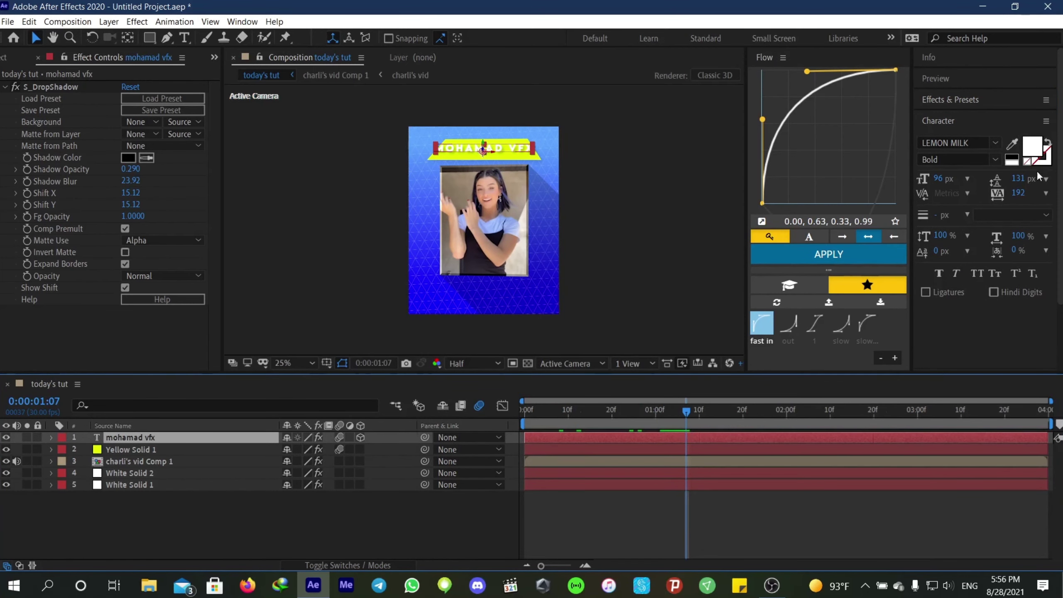
left_click(1014, 158)
left_click(1015, 157)
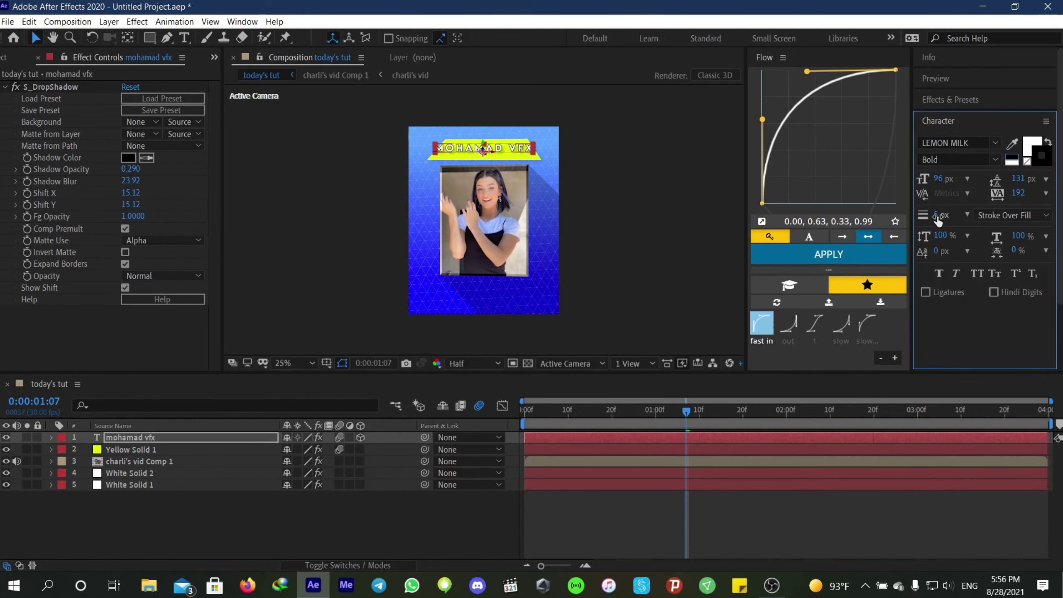
left_click(1039, 157)
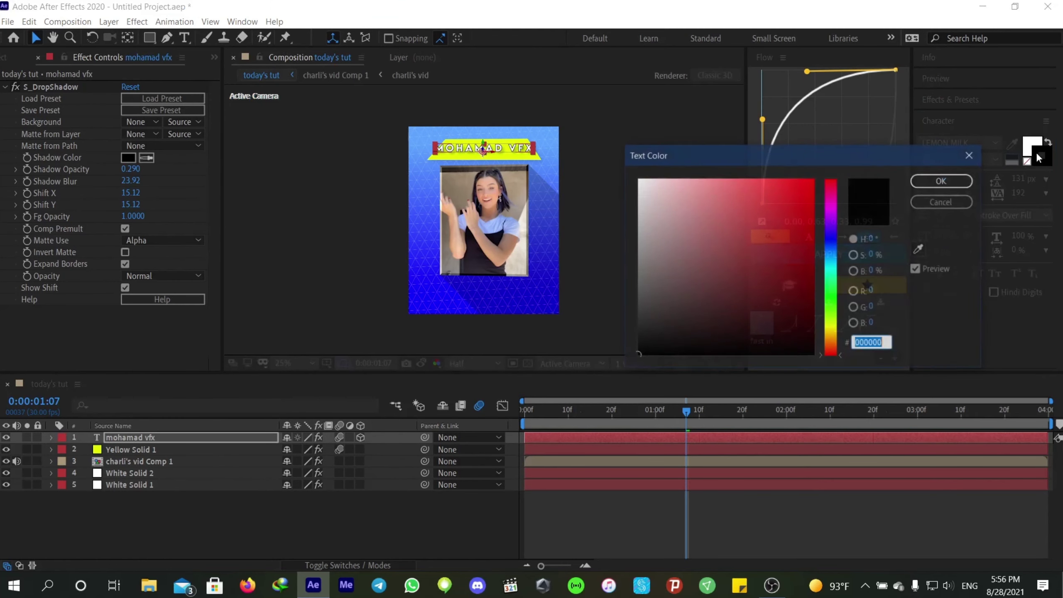
left_click_drag(830, 219, 829, 282)
left_click(941, 181)
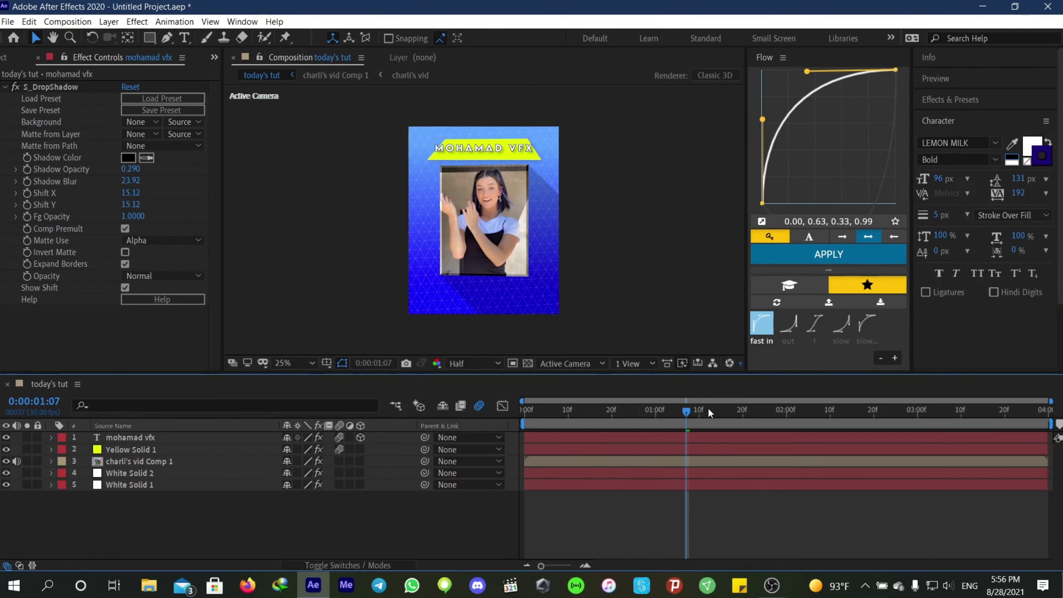
key("Home")
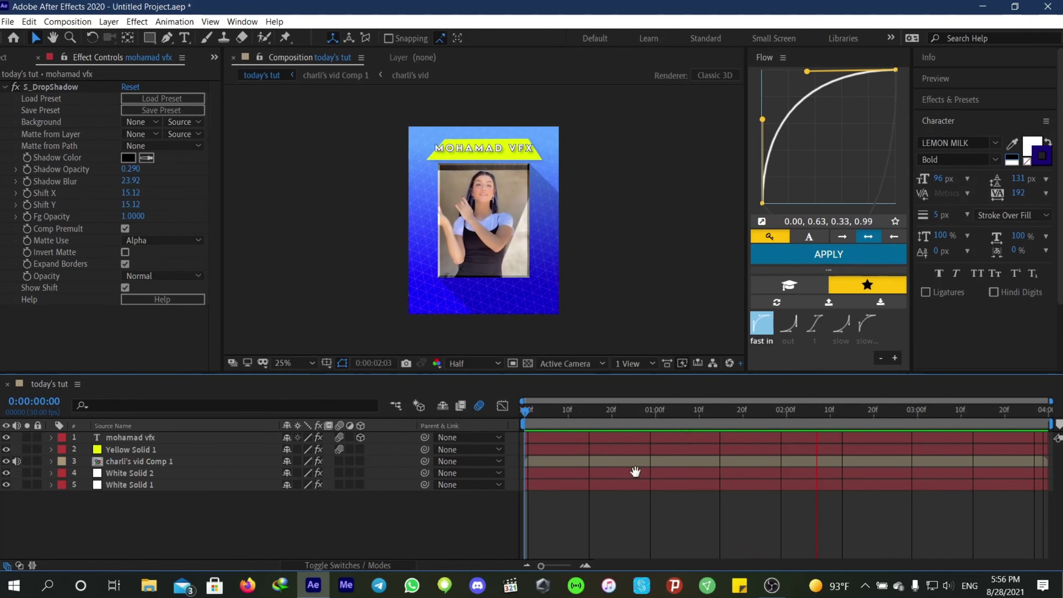
- Keyframe the yellow banner solid's current Scale at 0:00:02:14 and set its horizontal scale to 0% at 0:00:03:04
left_click(167, 448)
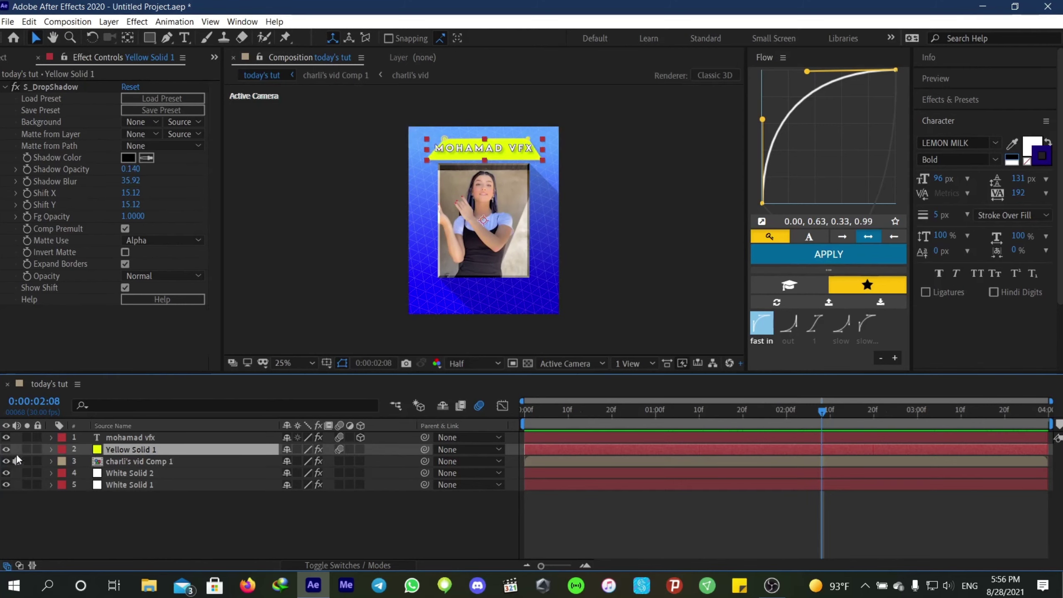
left_click(49, 449)
left_click_drag(824, 422, 848, 440)
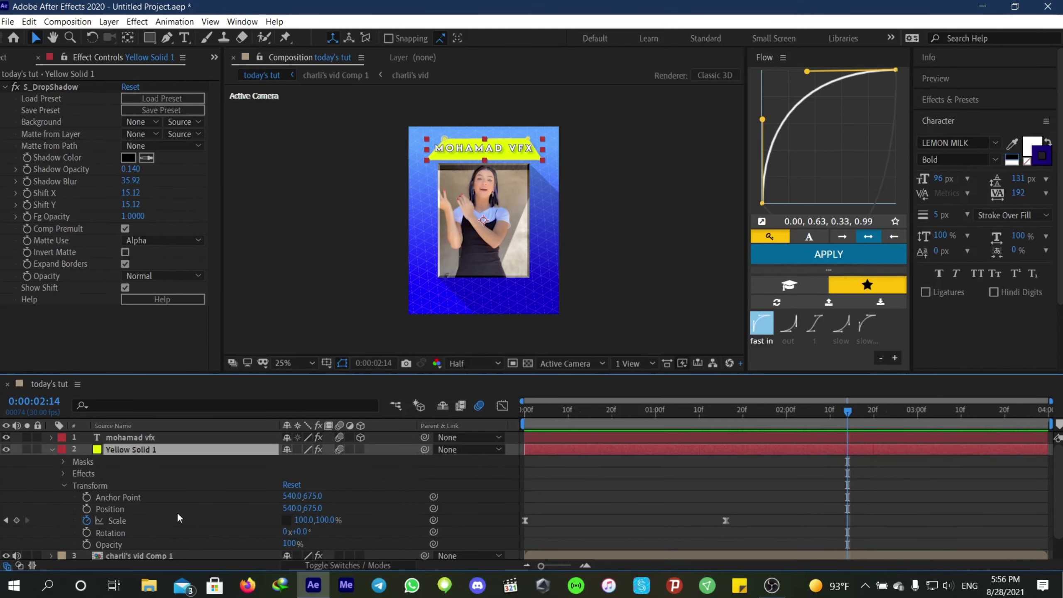
left_click(16, 520)
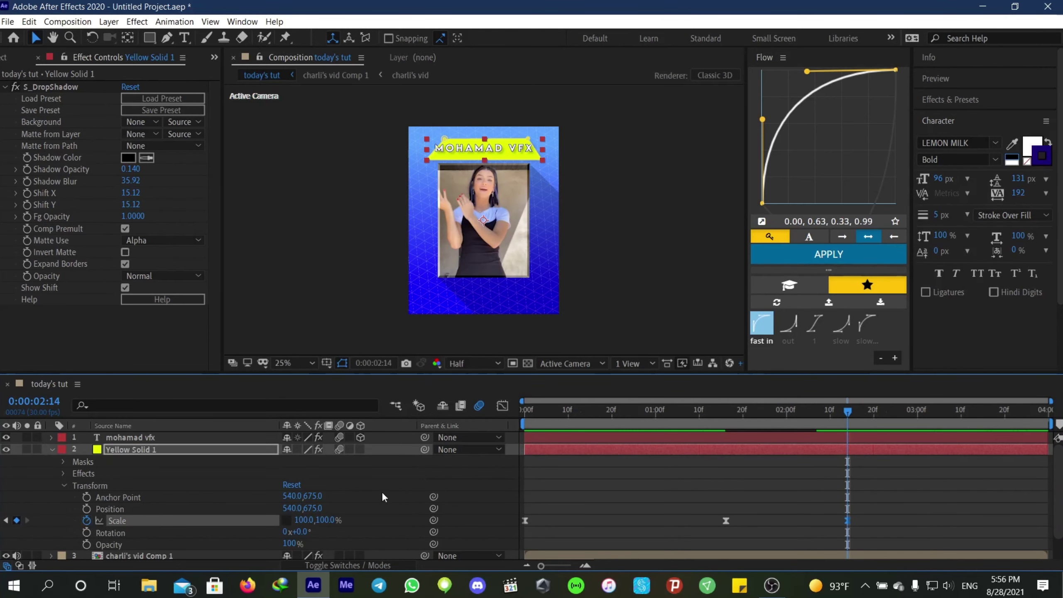
left_click_drag(841, 415, 935, 433)
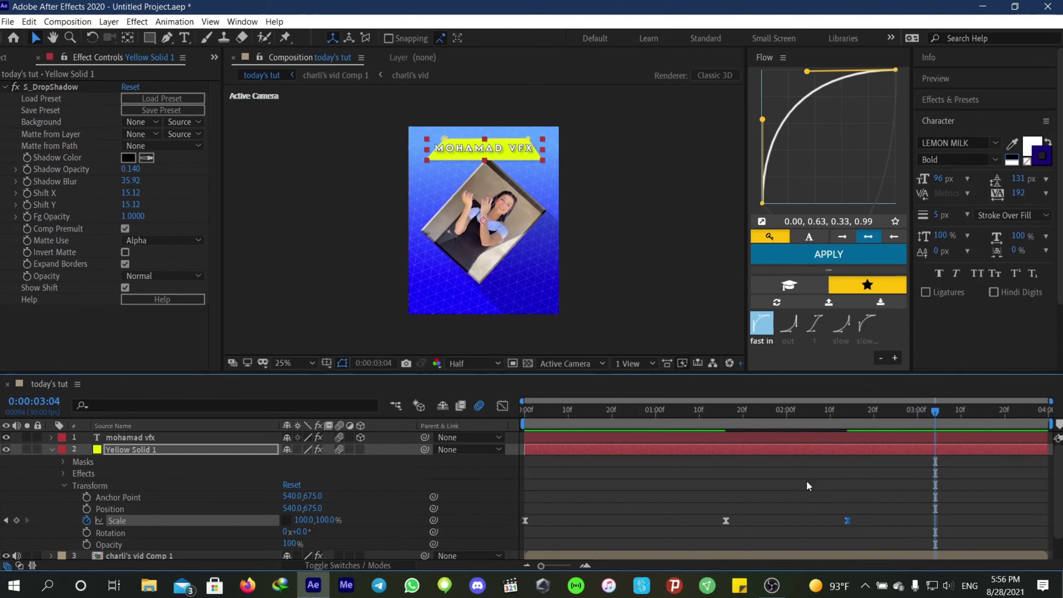
left_click(303, 520)
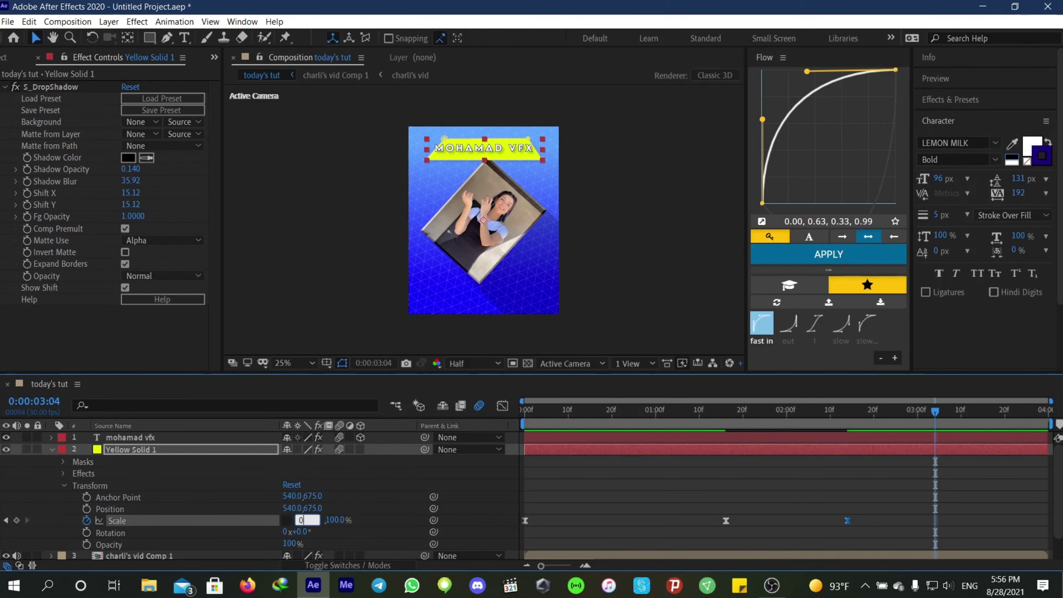
type("0")
key("Return")
- Apply the Flow curve 0.00, 0.63, 0.33, 0.99 to the yellow solid's last two Scale keyframes and preview the animation
left_click_drag(973, 504, 804, 535)
left_click(821, 256)
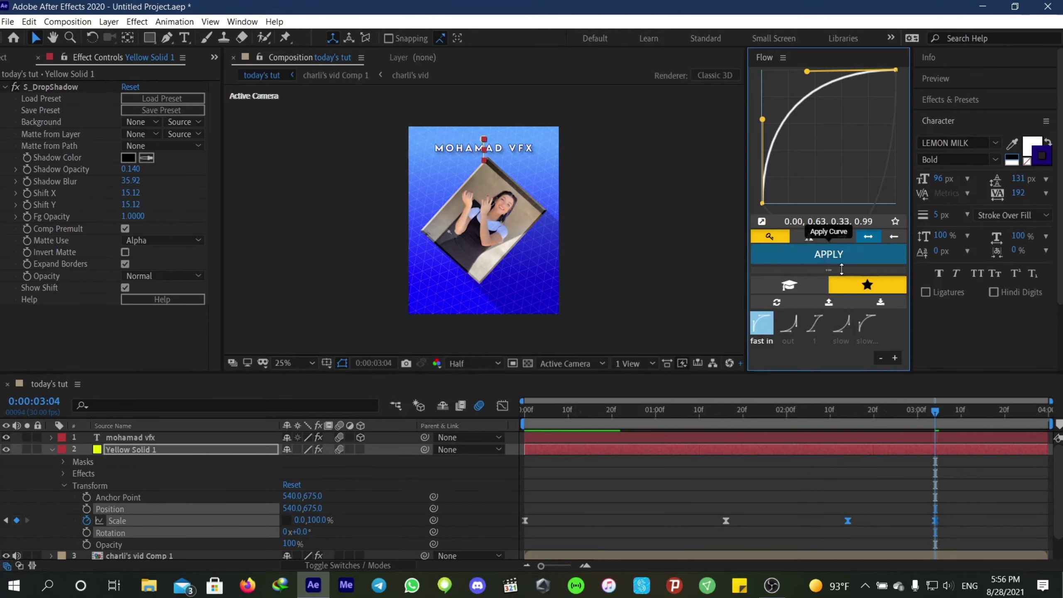
left_click_drag(933, 427, 866, 460)
key("space")
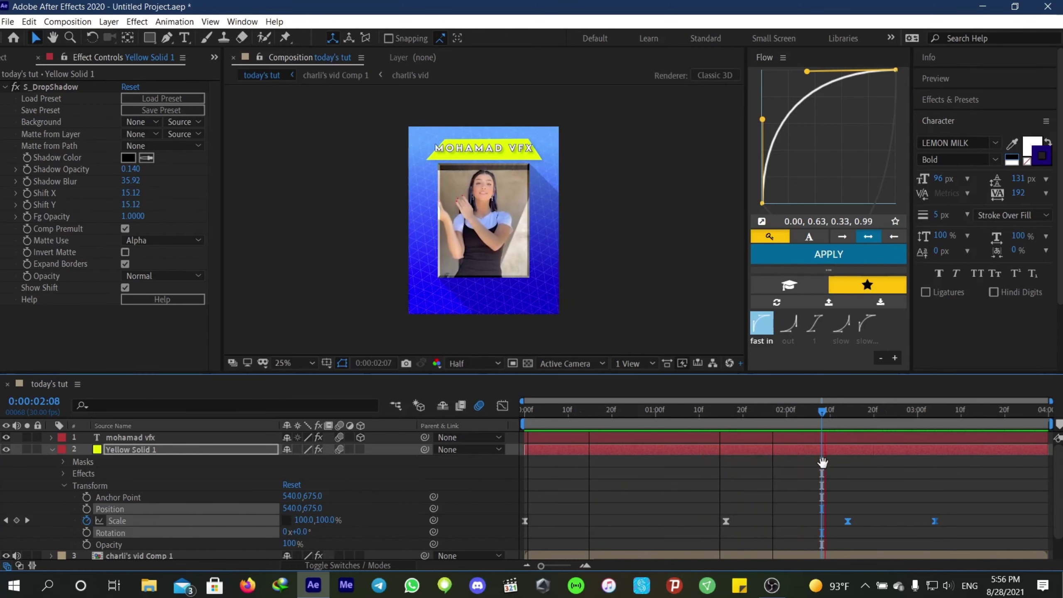
- Start keyframing X Rotation on the title text layer at 0:00:02:14, with the value at 0°
left_click_drag(853, 416, 847, 428)
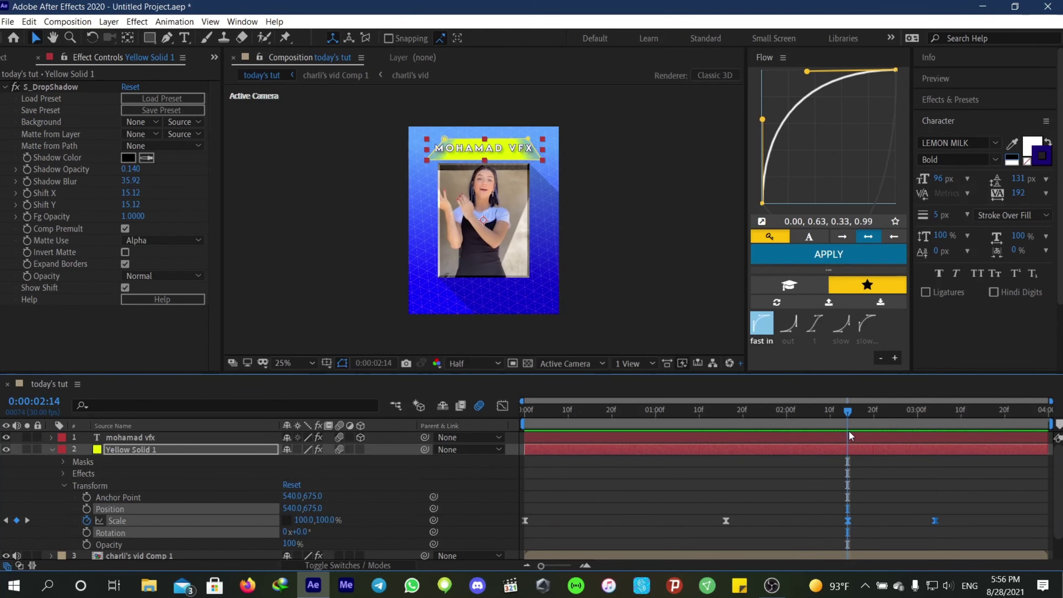
left_click(845, 437)
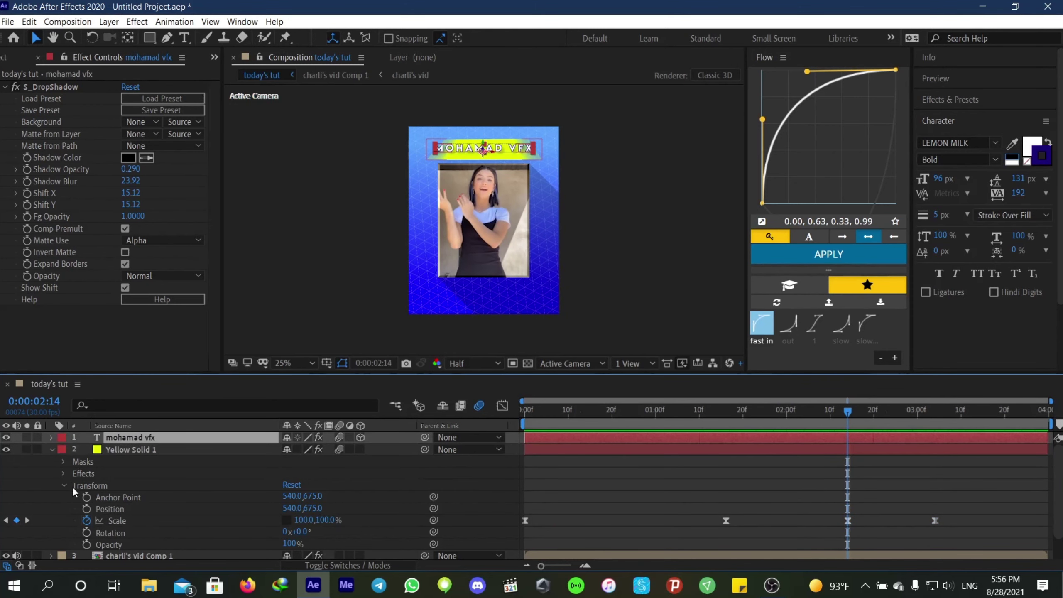
left_click(50, 438)
left_click(87, 532)
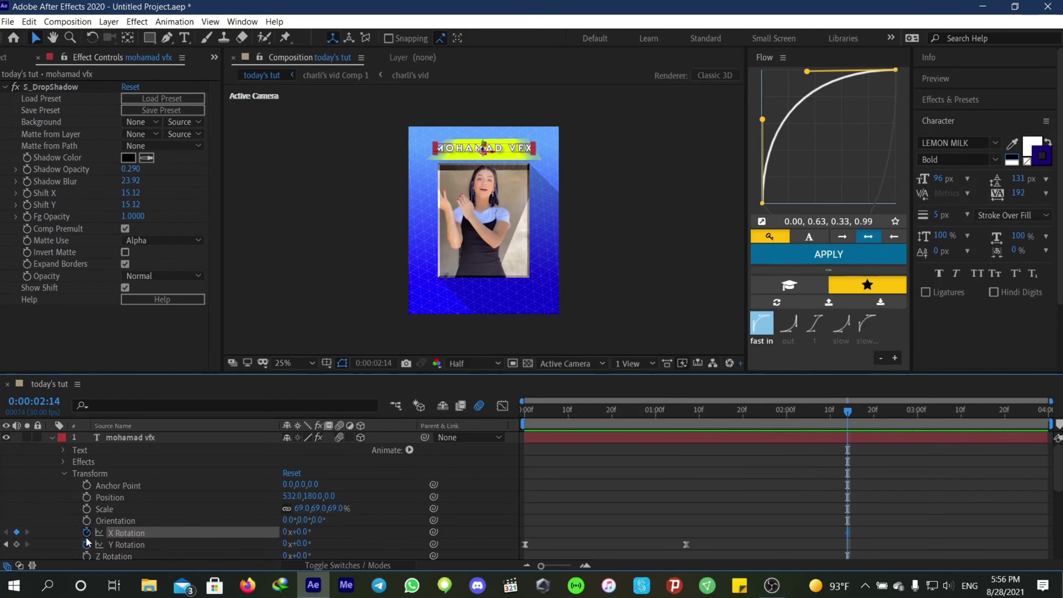
- Set the title text's X Rotation to 110° at 0:00:03:04, in line with the yellow solid's last Scale keyframe
scroll(749, 465, "down", 1)
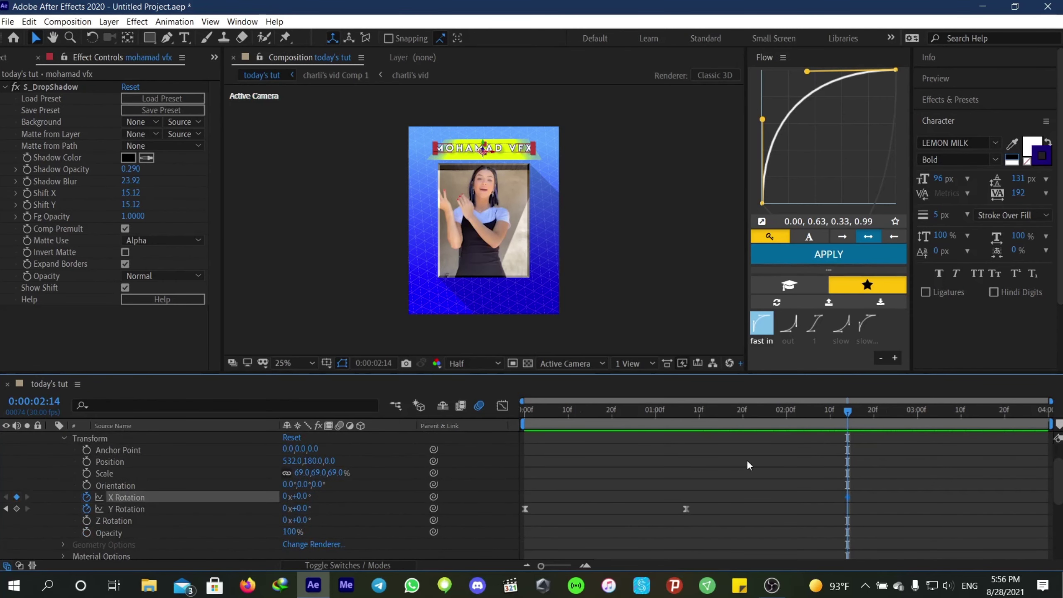
scroll(18, 528, "down", 3)
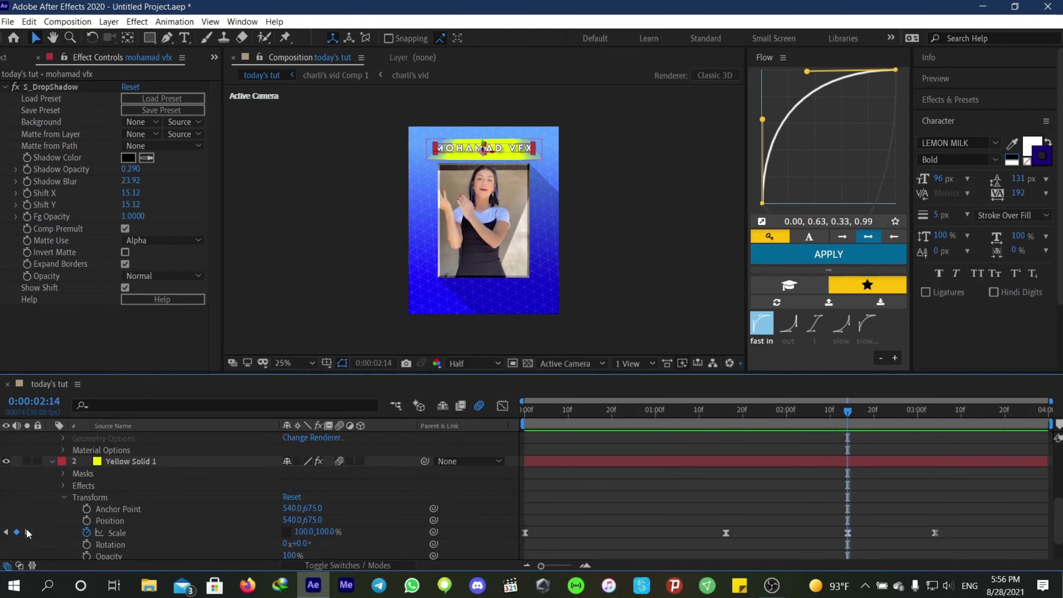
key("shift+Page_Down")
key("shift+Page_Down")
scroll(27, 529, "up", 2)
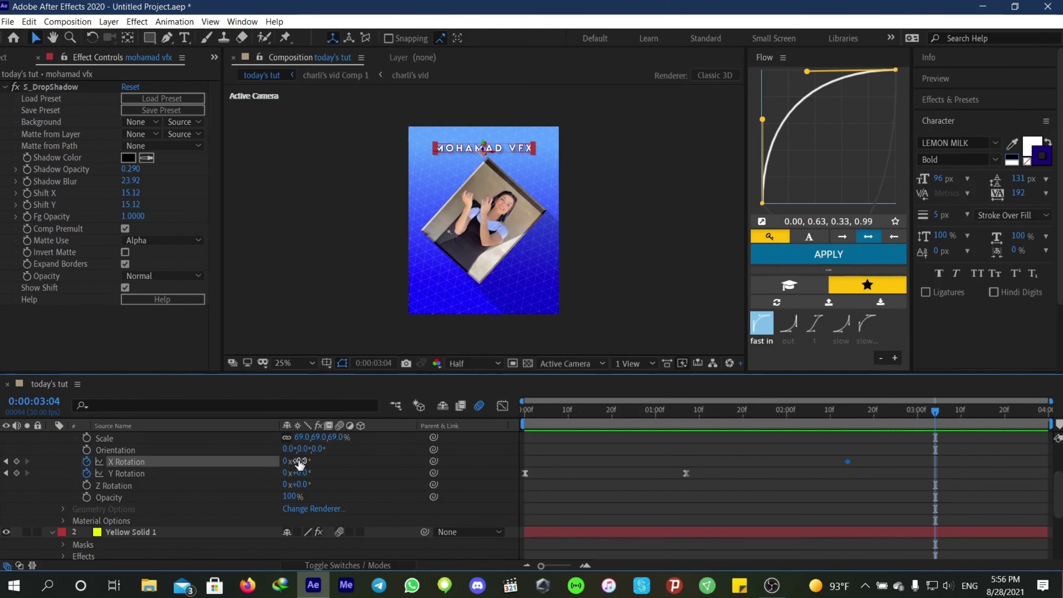
type("90")
key("Return")
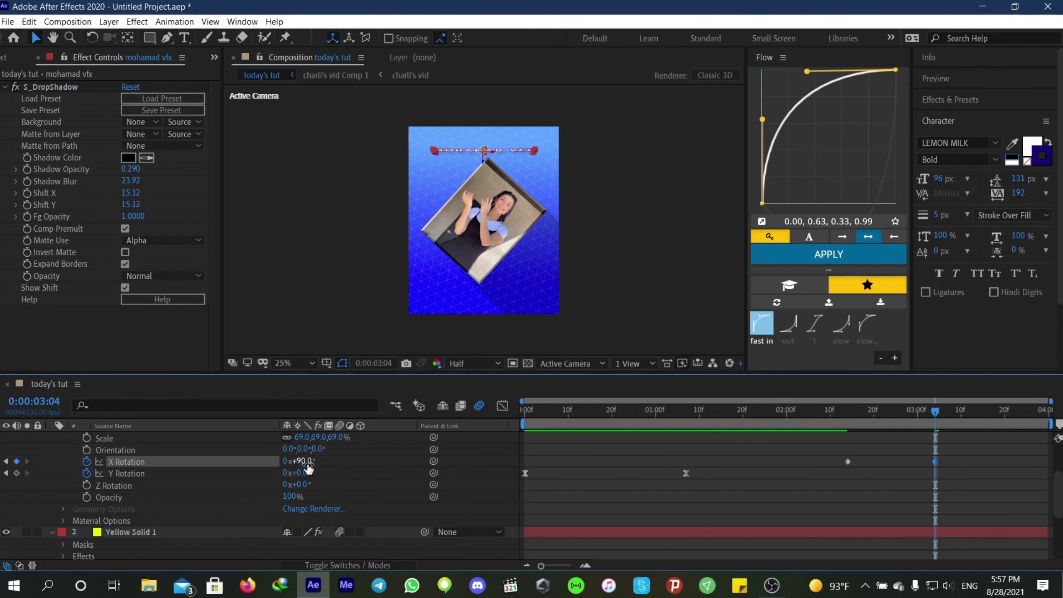
left_click_drag(309, 468, 320, 461)
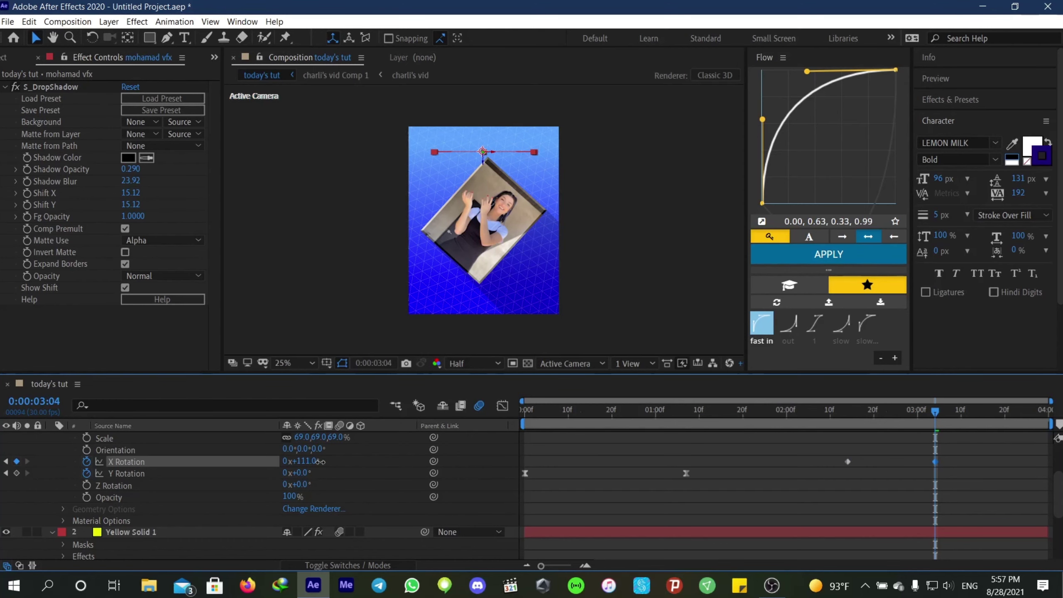
left_click(919, 471)
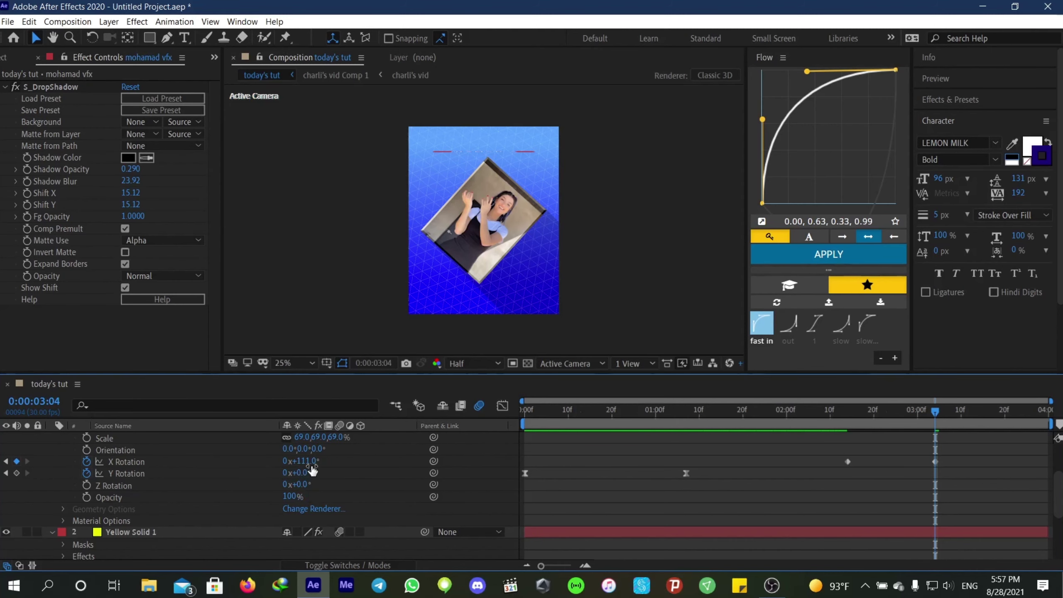
key("Return")
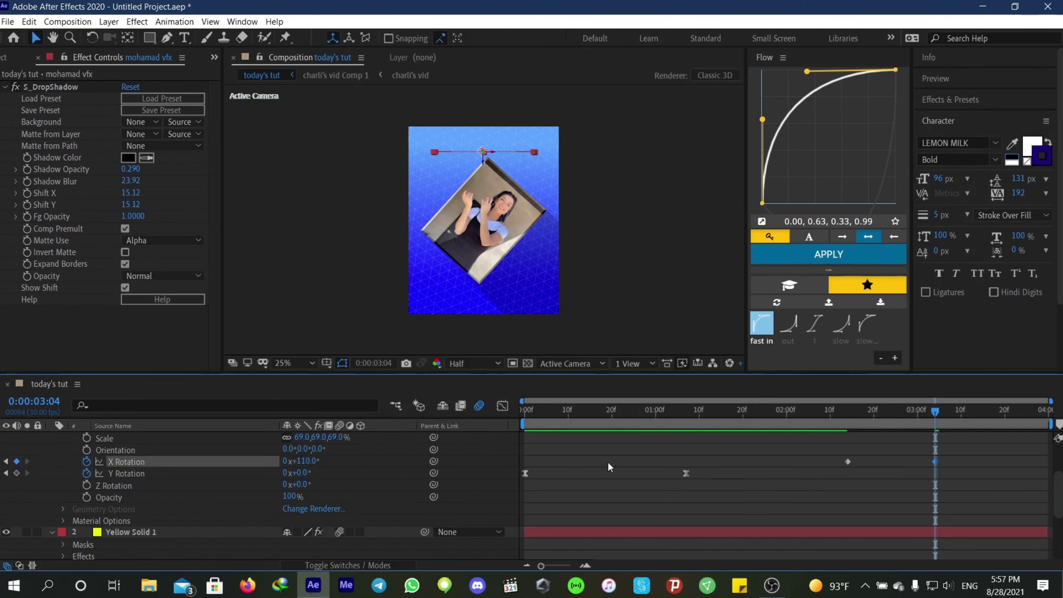
- Apply the Flow curve 0.00, 0.63, 0.33, 0.99 to the title text's two X Rotation keyframes
left_click(767, 516)
left_click_drag(967, 494, 823, 434)
left_click(795, 260)
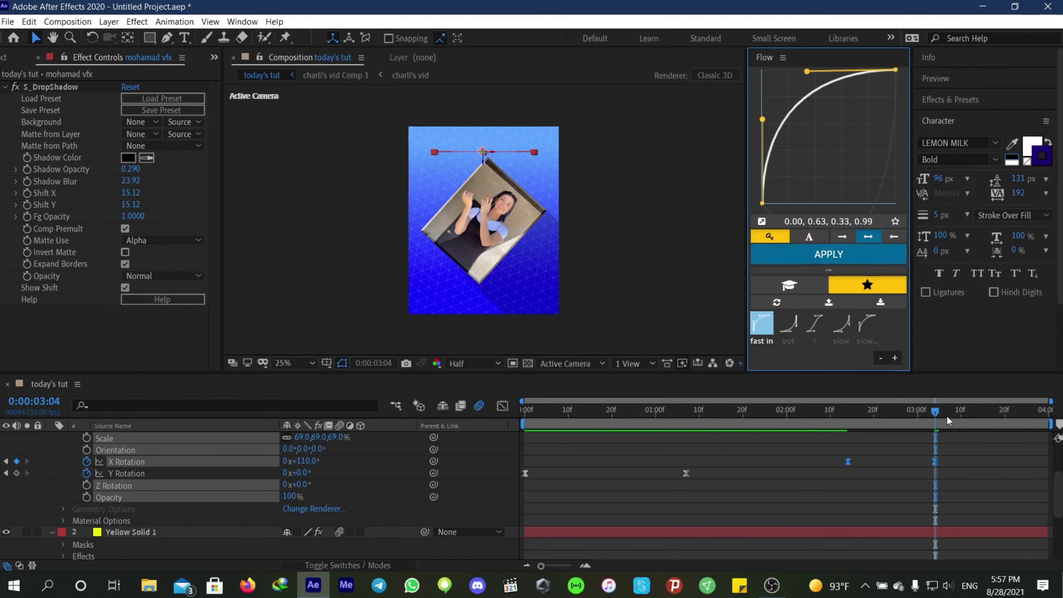
- Add Scale, Orientation, Z Rotation and Opacity keyframes to the title text layer at 0:00:02:14
left_click_drag(940, 413, 848, 438)
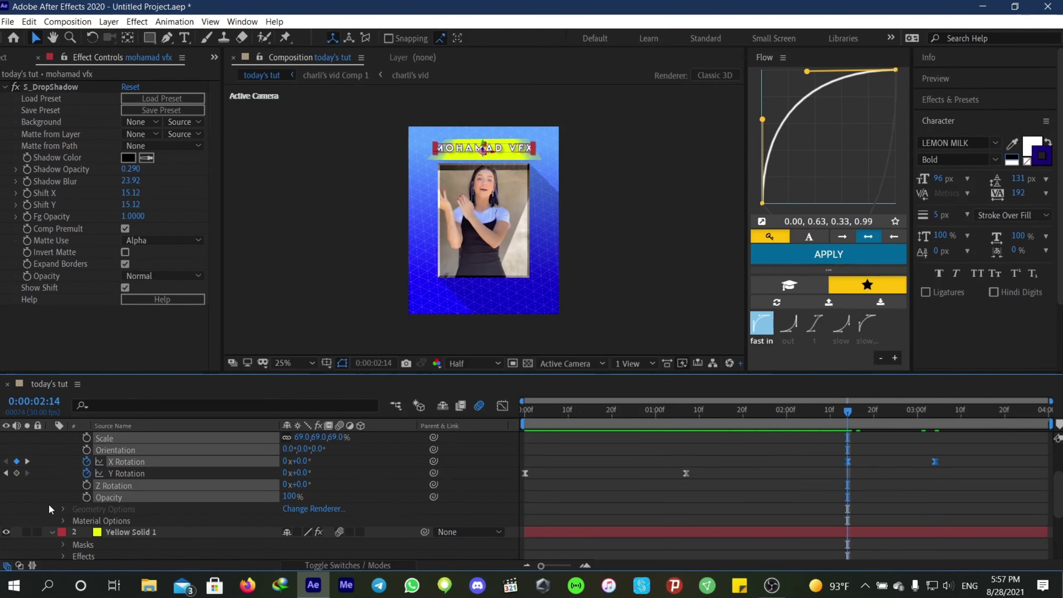
left_click(86, 485)
left_click(85, 496)
left_click(85, 449)
left_click(86, 437)
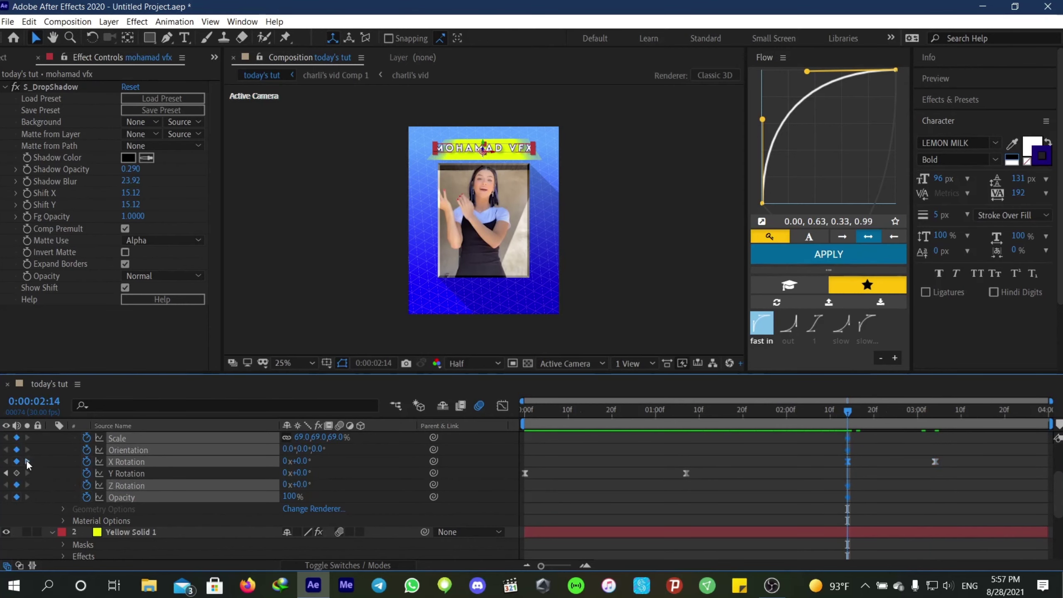
- Set the title text's Opacity to 0% at 0:00:03:04 and apply the current Flow curve to both Opacity keyframes
left_click(27, 461)
left_click_drag(289, 497, 222, 500)
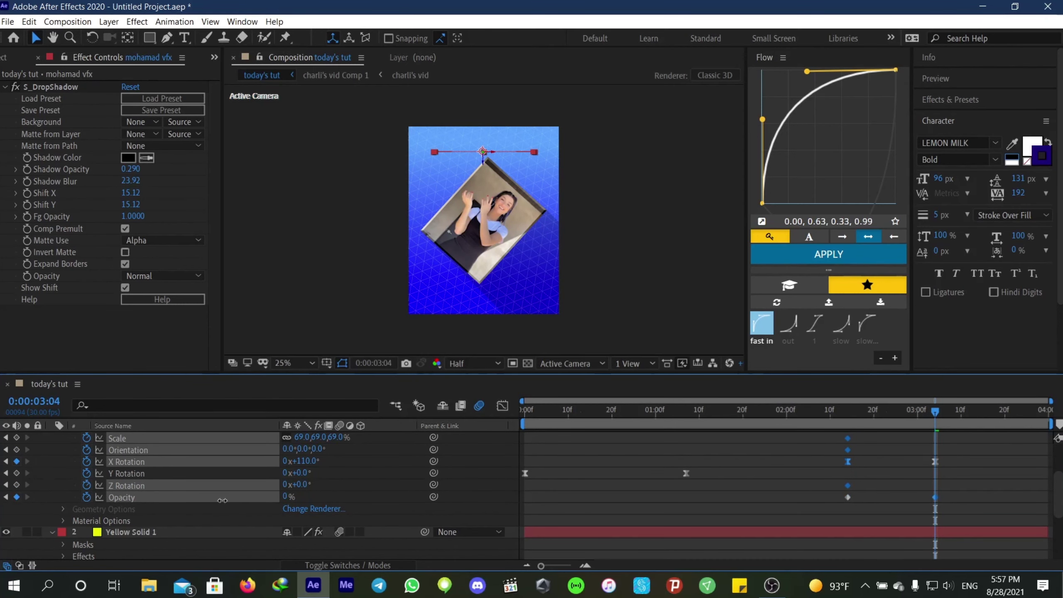
left_click(194, 504)
left_click_drag(961, 521, 786, 493)
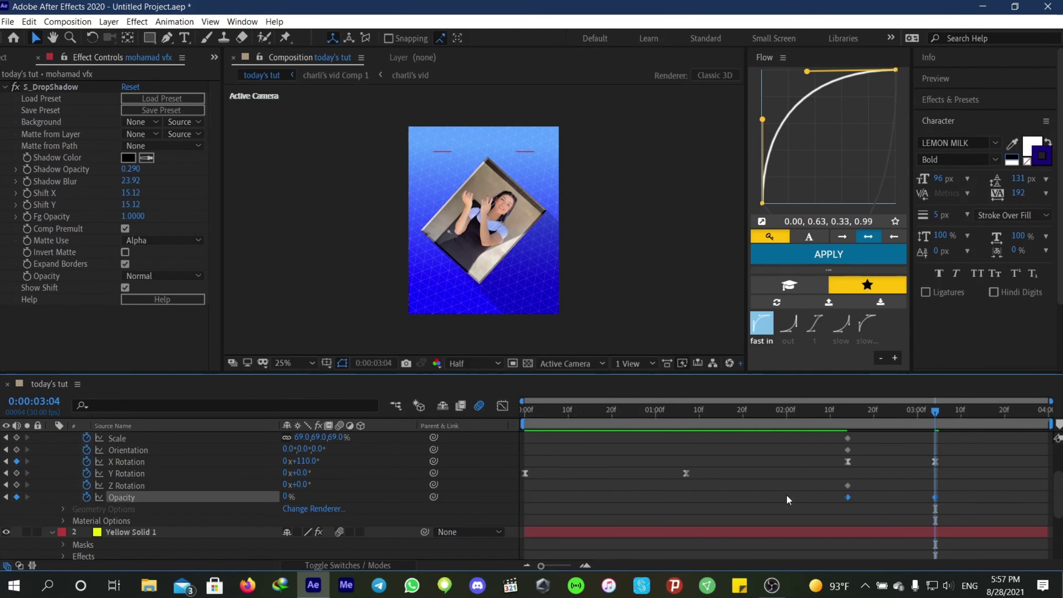
left_click(828, 254)
- Delete the title text's Z Rotation, Orientation and Scale keyframes at 0:00:02:14 and preview the animation from the first frame
left_click(847, 485)
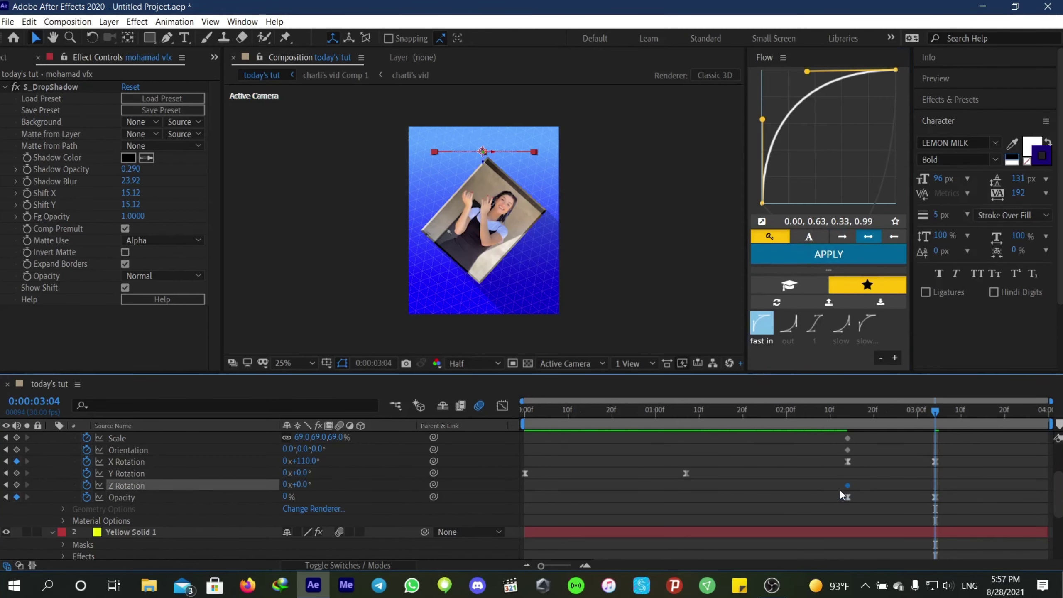
key("Delete")
left_click(848, 449)
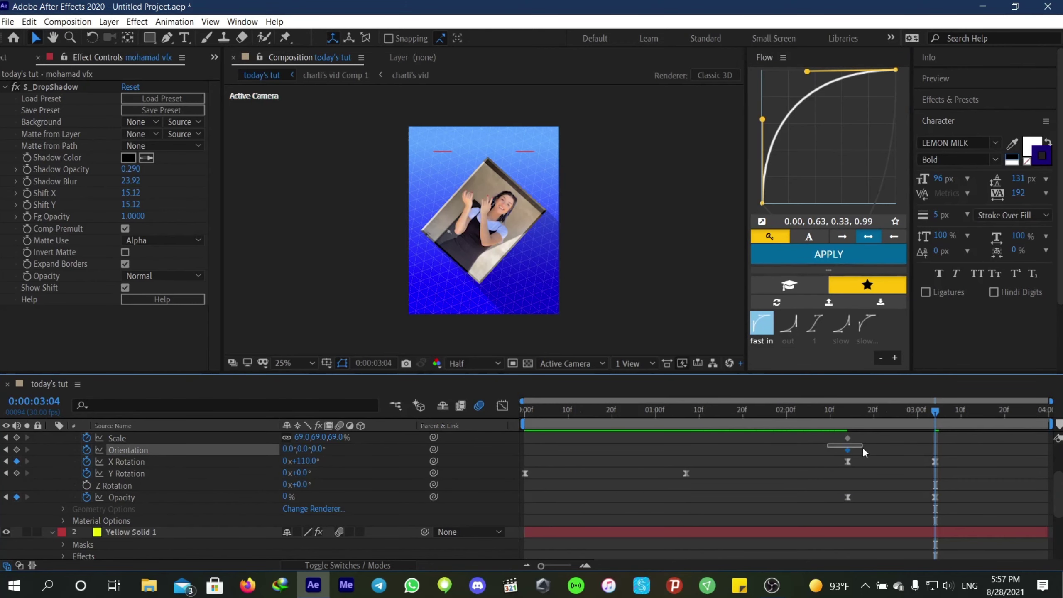
key("Delete")
left_click(847, 438)
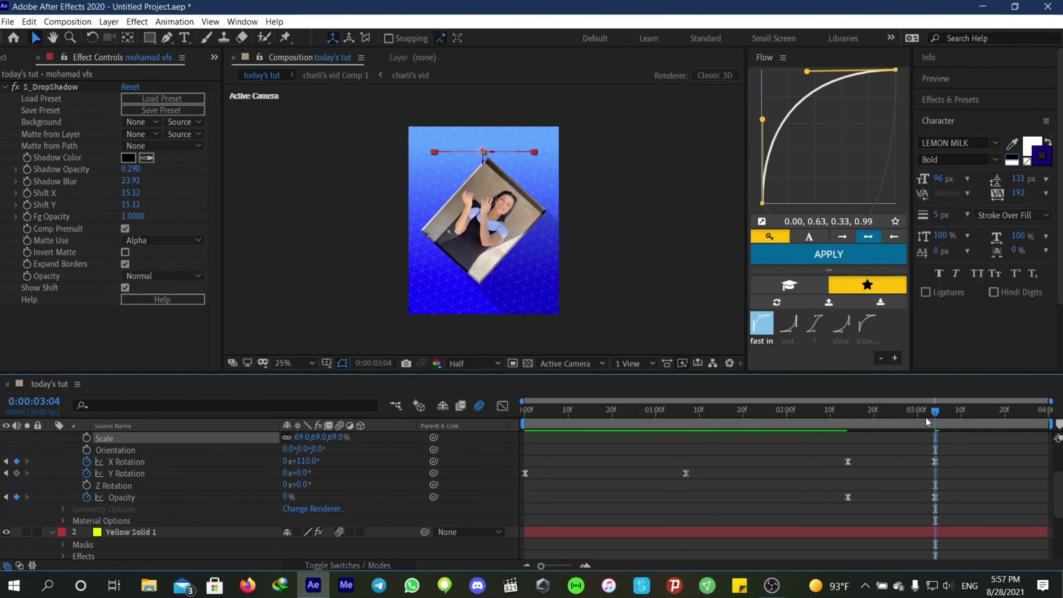
key("space")
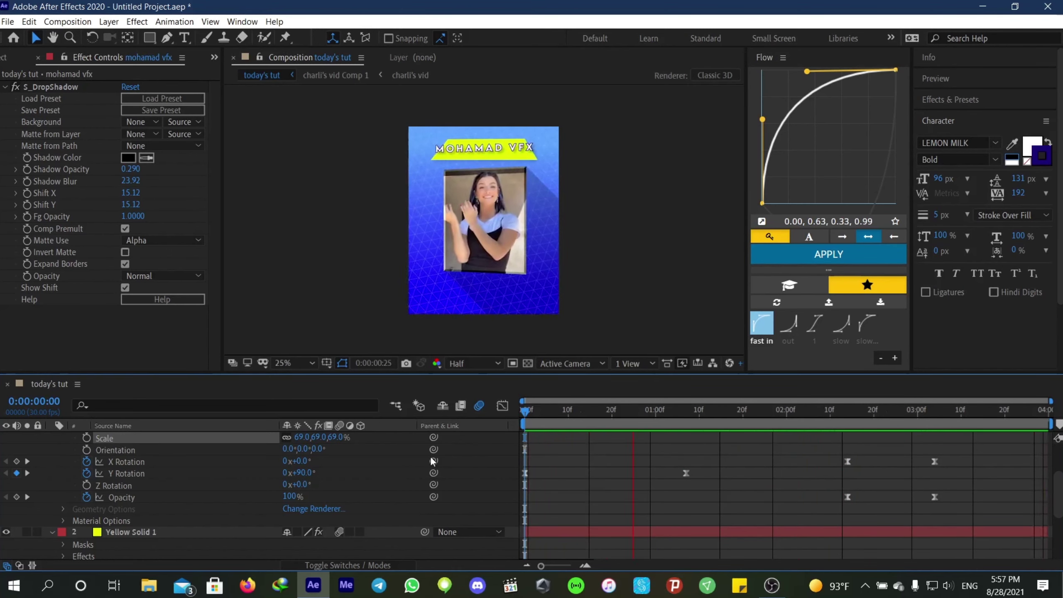
key("space")
- Collapse the title text and yellow solid layers and move both directly below the video composition layer
scroll(28, 463, "up", 3)
left_click(52, 437)
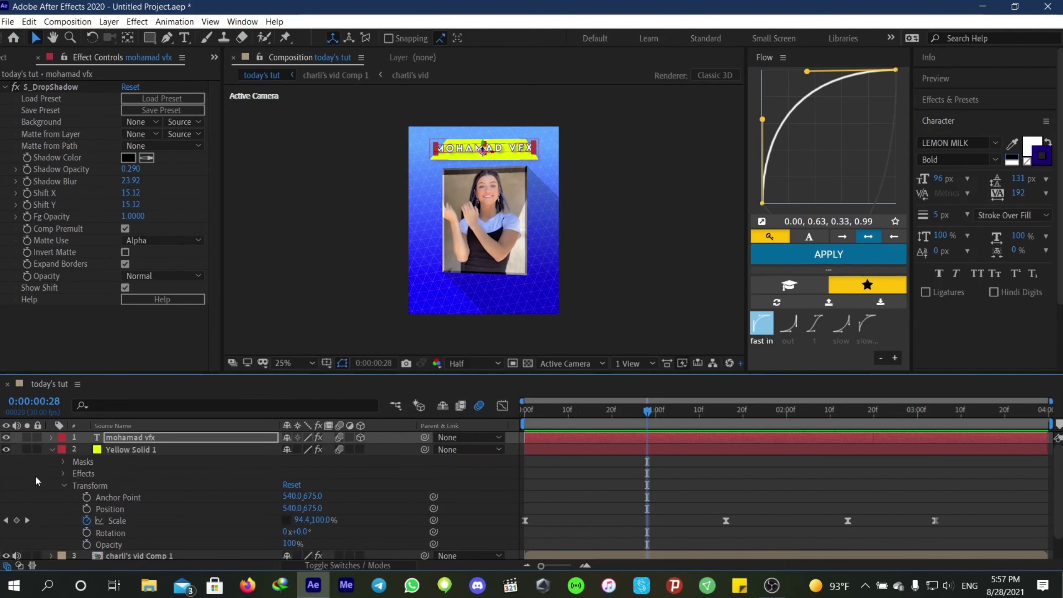
left_click(51, 450)
left_click(158, 448)
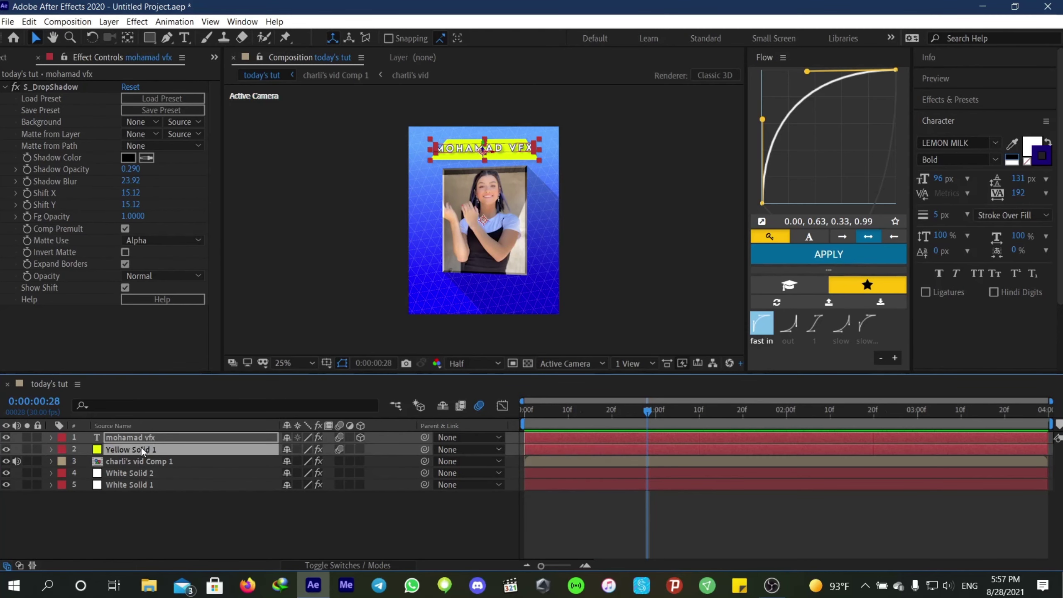
left_click_drag(141, 447, 140, 466)
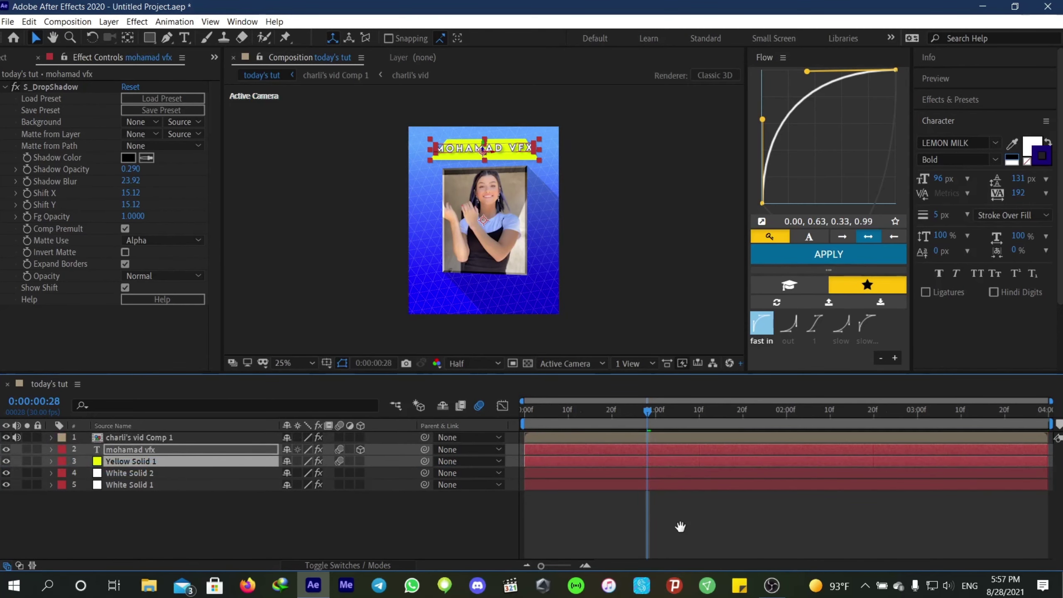
- Preview the animation, and add a parallel light at 100% intensity with 150% shadow darkness inside the nested video composition
key("space")
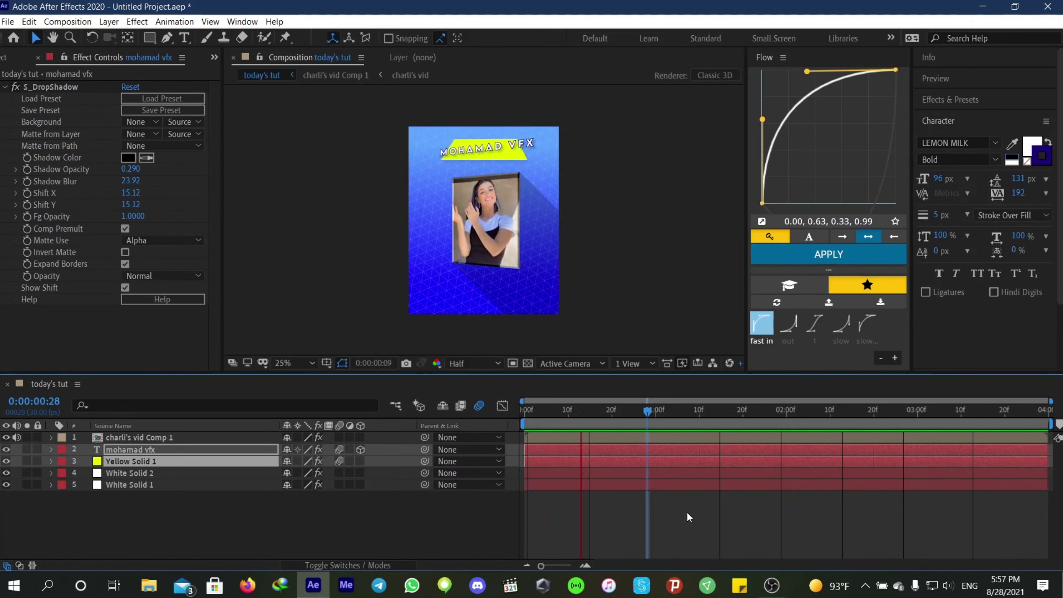
left_click(689, 517)
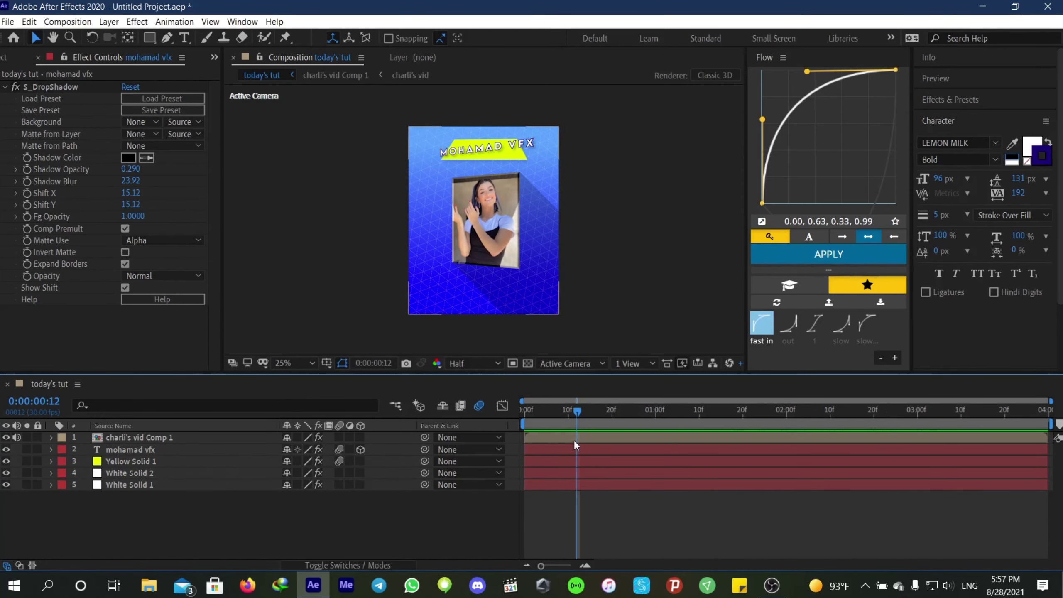
double_click(168, 437)
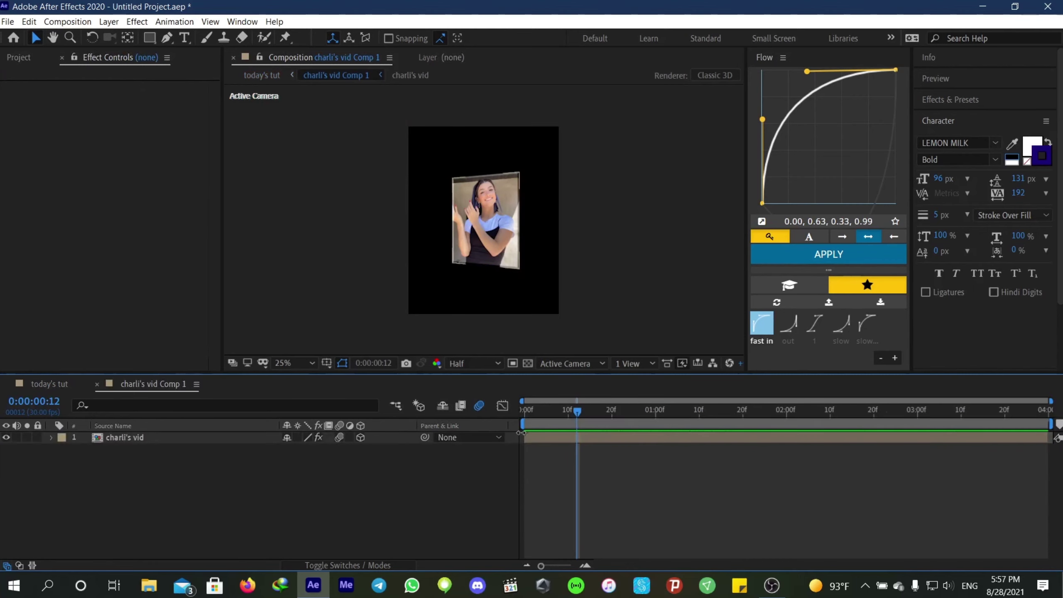
key("Home")
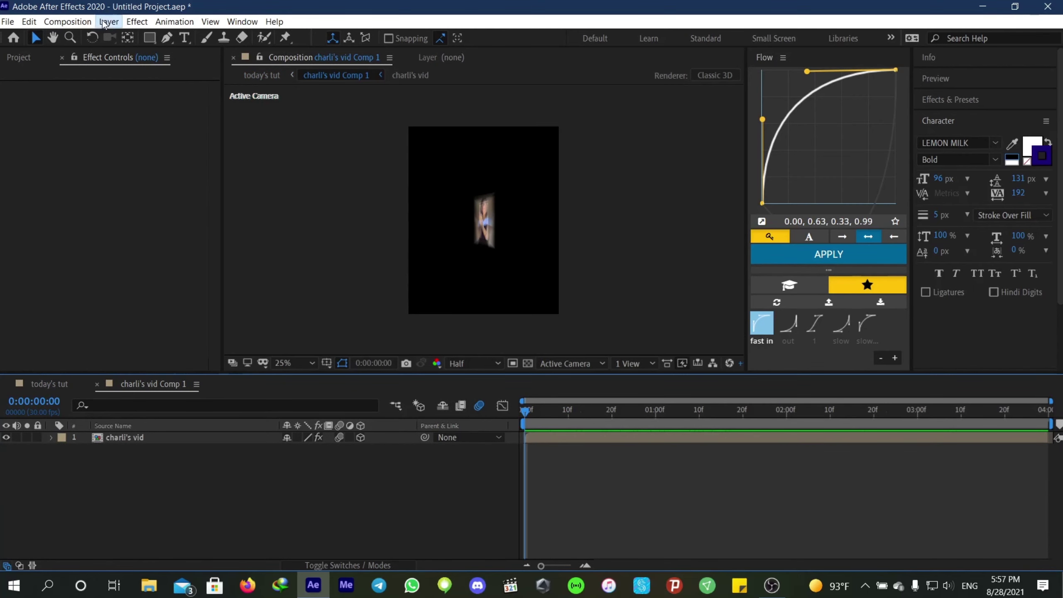
left_click(104, 21)
mouse_move(189, 37)
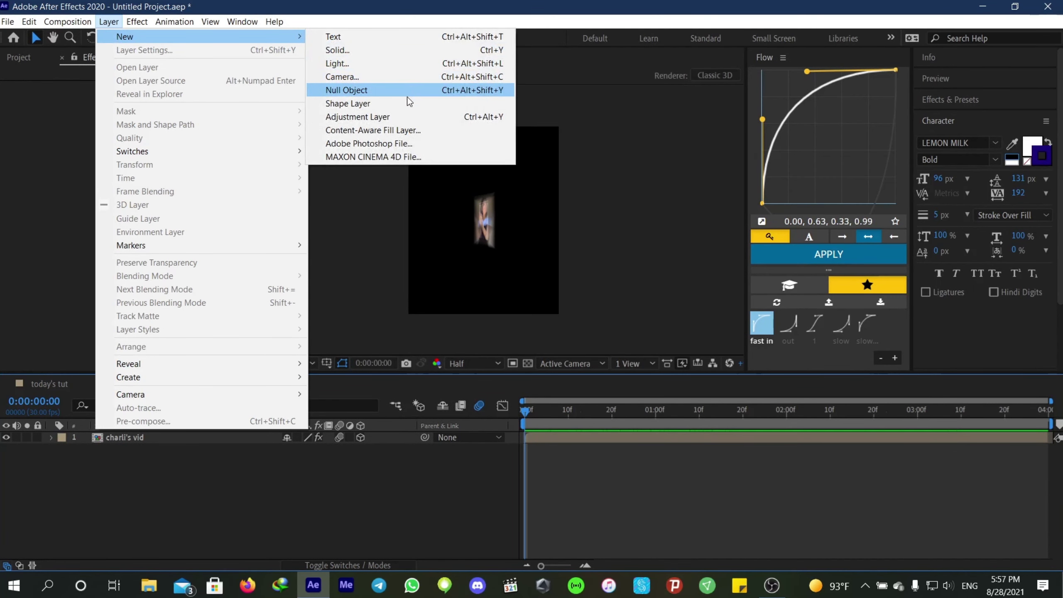
left_click(373, 62)
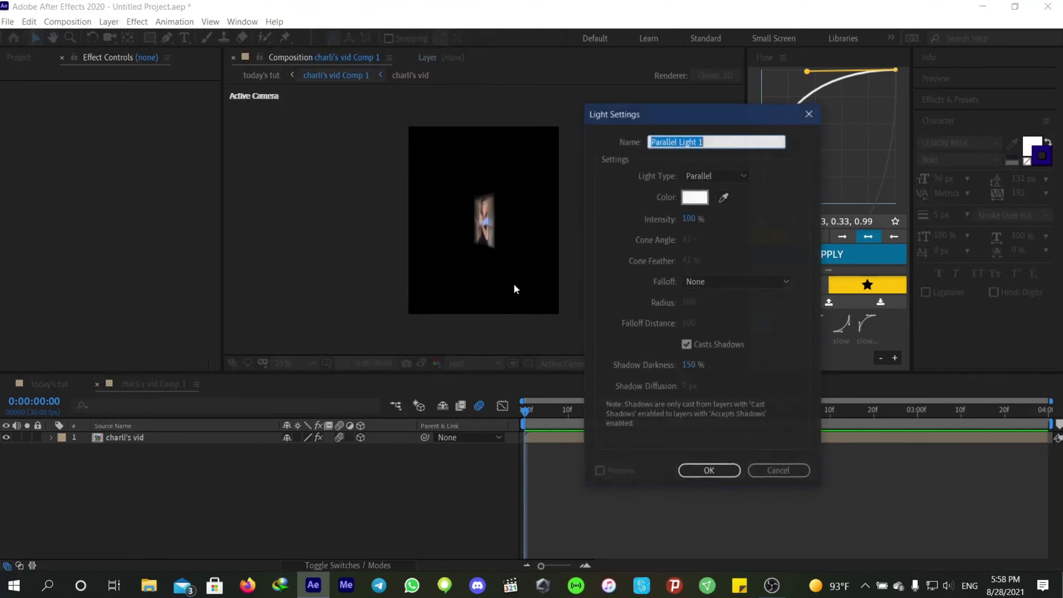
left_click(682, 472)
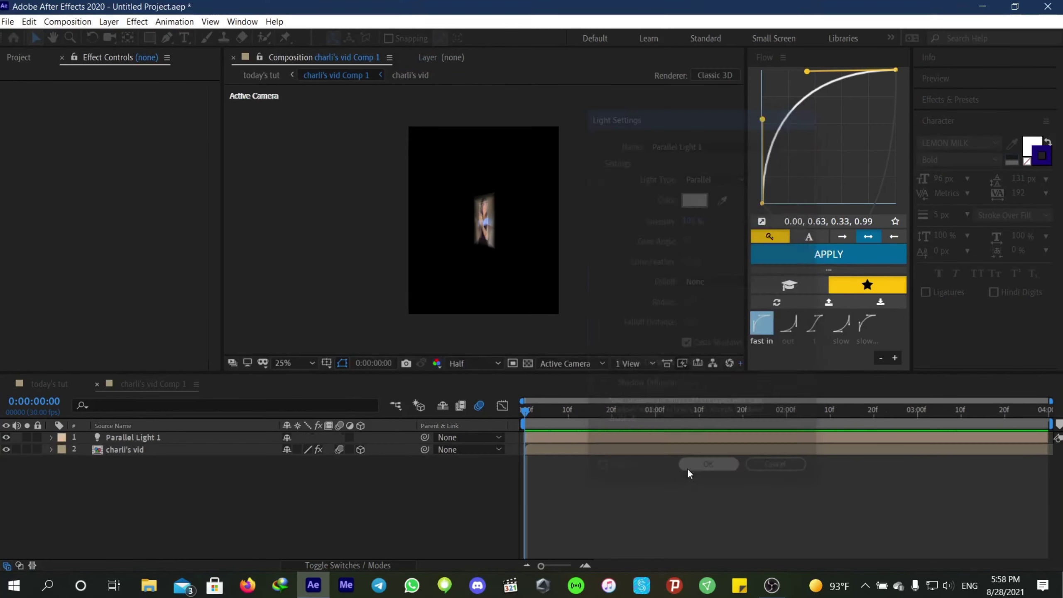
- Preview the today's tut composition from the first frame to check the video's new lighting
left_click(47, 384)
key("space")
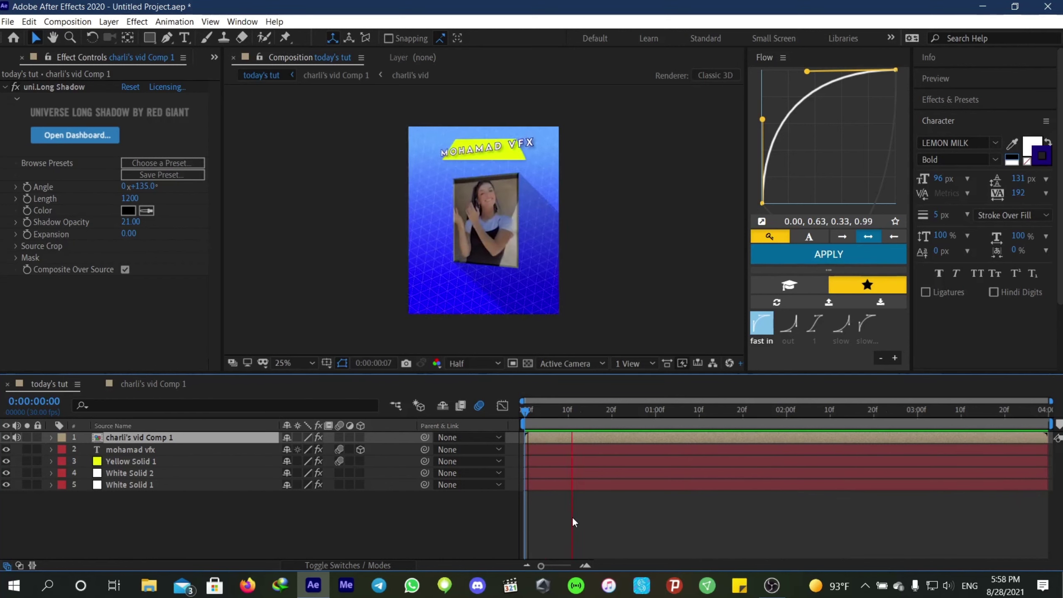
key("space")
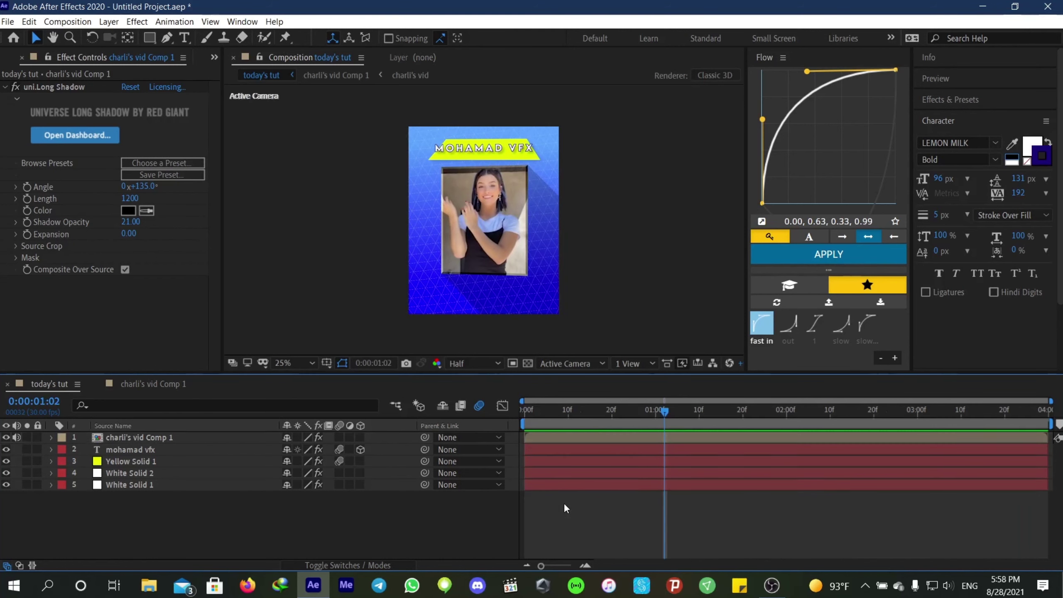
- Pre-compose the title text and Yellow Solid 1 layers together as Pre-comp 1, moving all attributes into the new composition
left_click(538, 454)
left_click(537, 460, "shift")
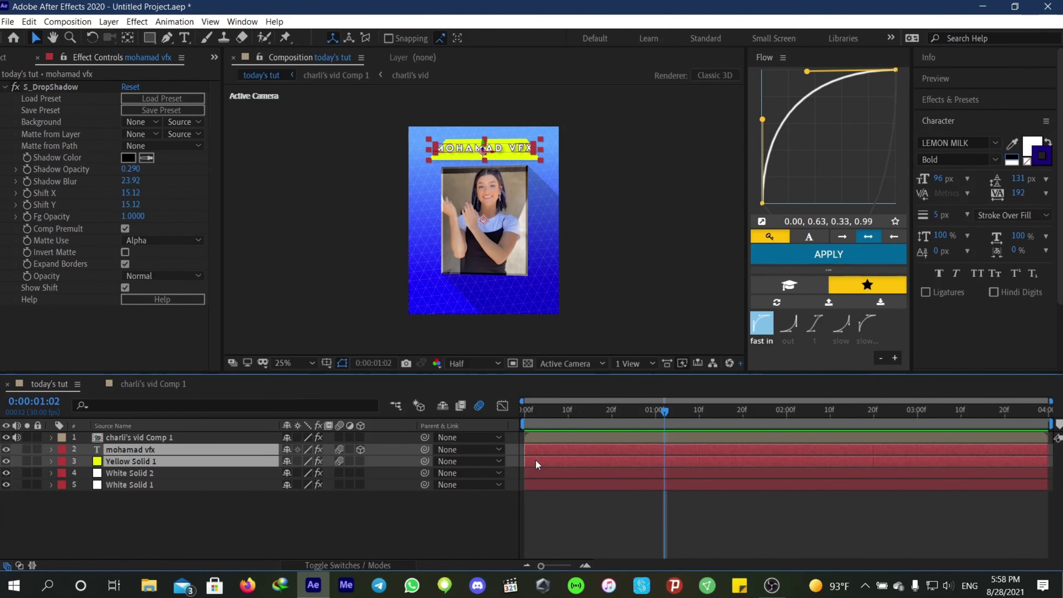
key("Home")
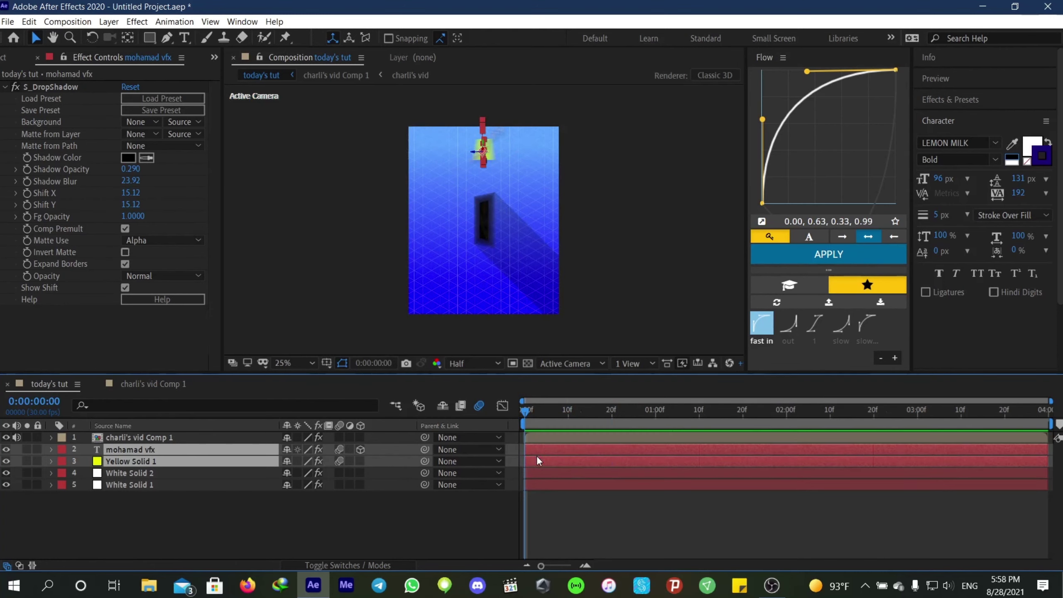
key("ctrl+shift+c")
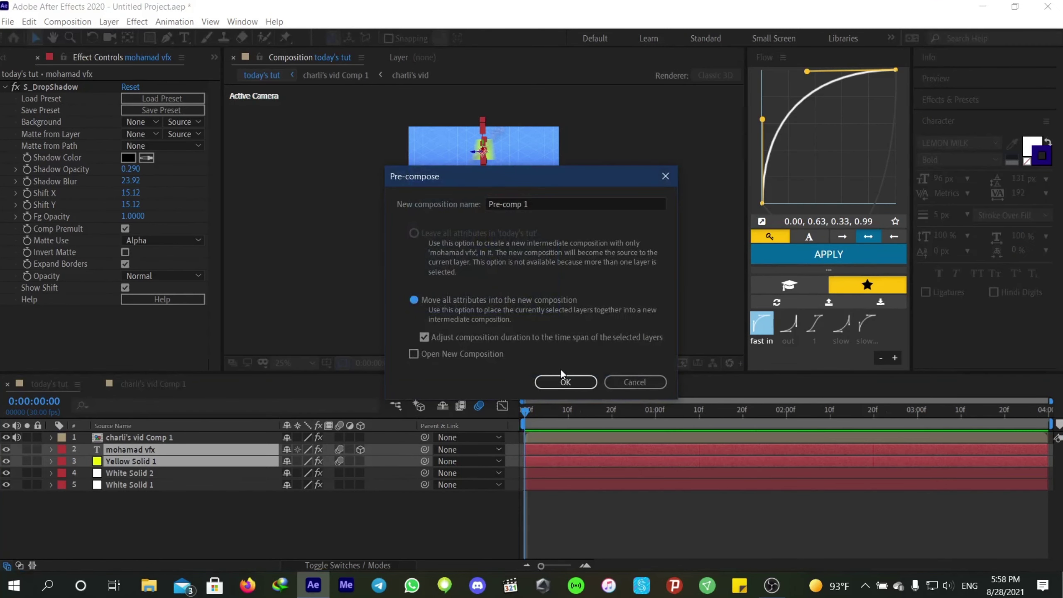
left_click(559, 379)
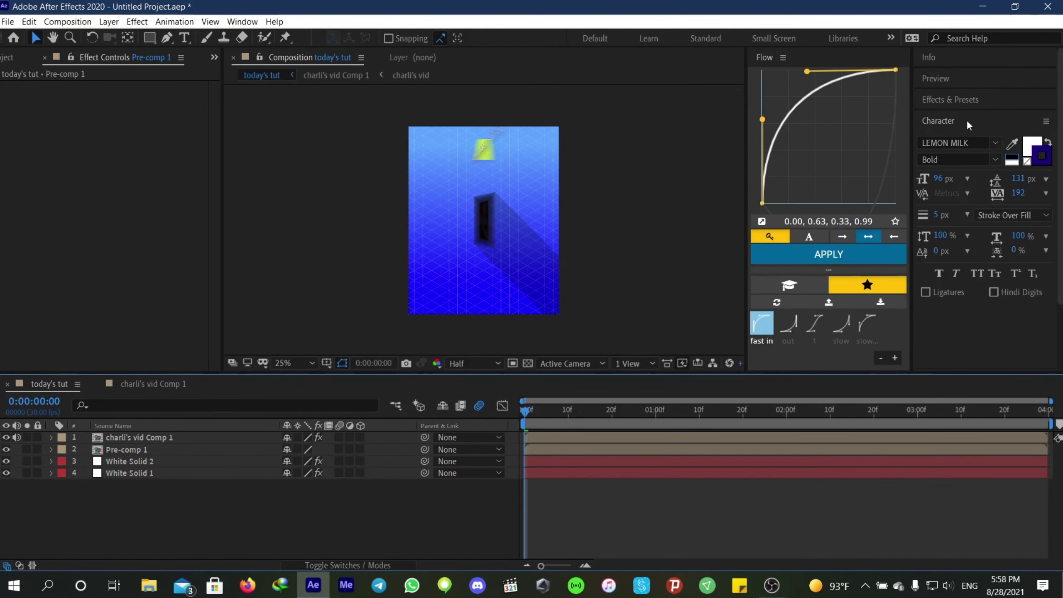
- Apply the S_Shake effect to Pre-comp 1, set its Amplitude to 0.01 and preview the shake
left_click(963, 100)
left_click(939, 118)
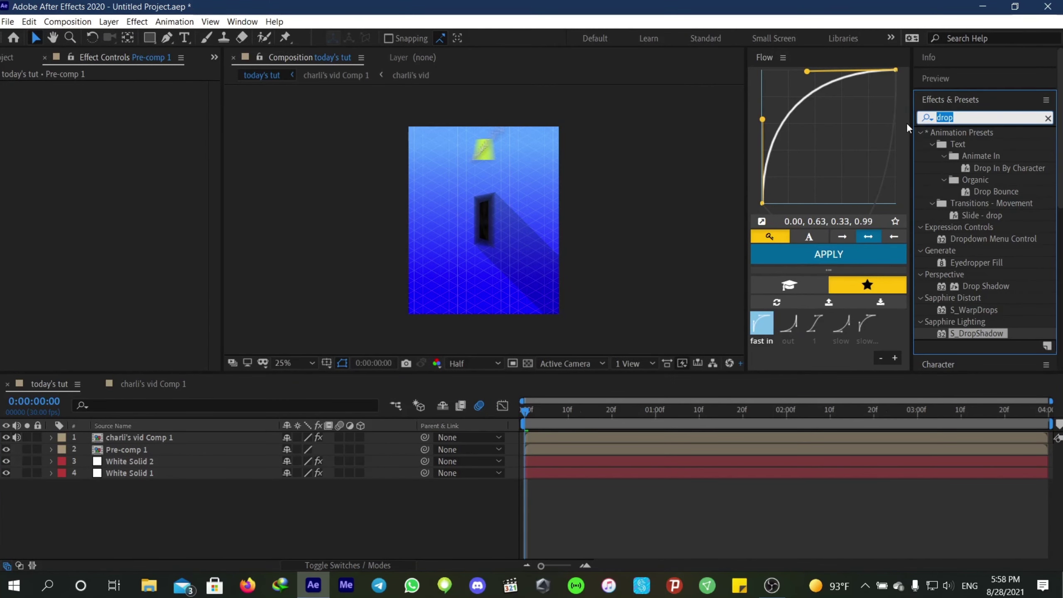
type("s_")
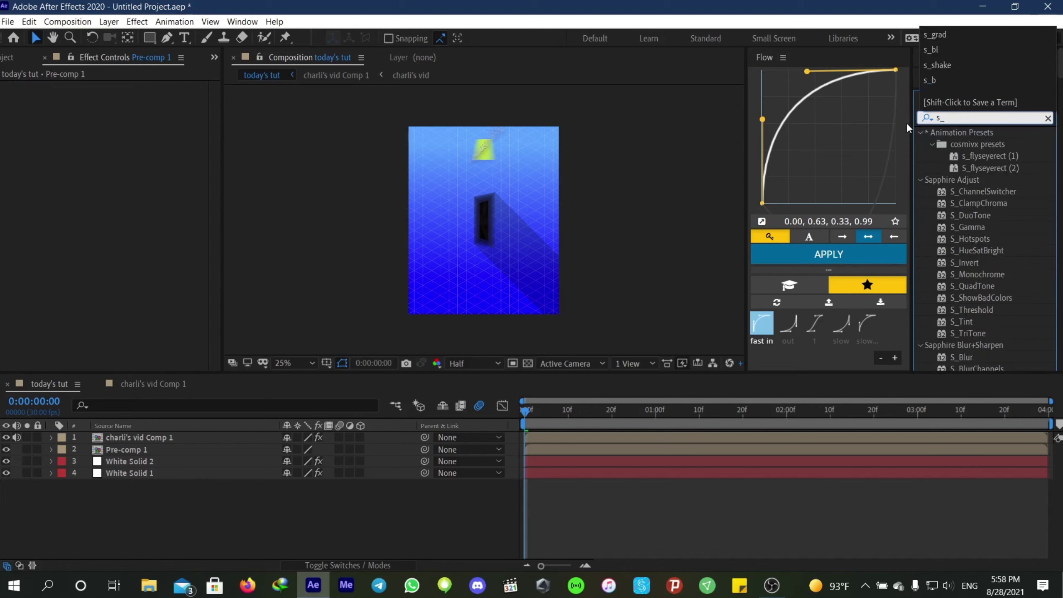
type("shak")
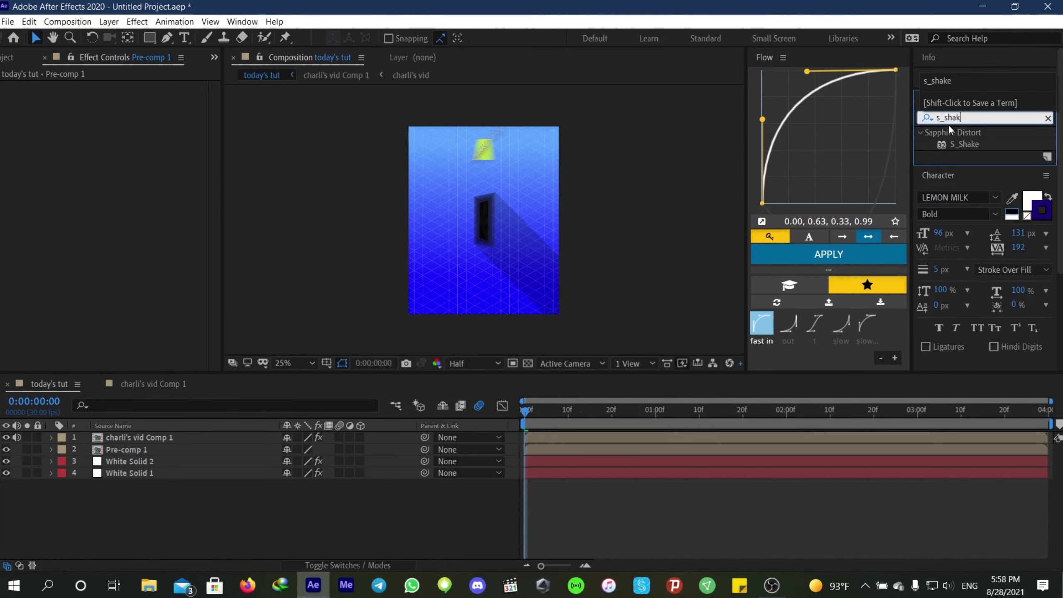
left_click(949, 144)
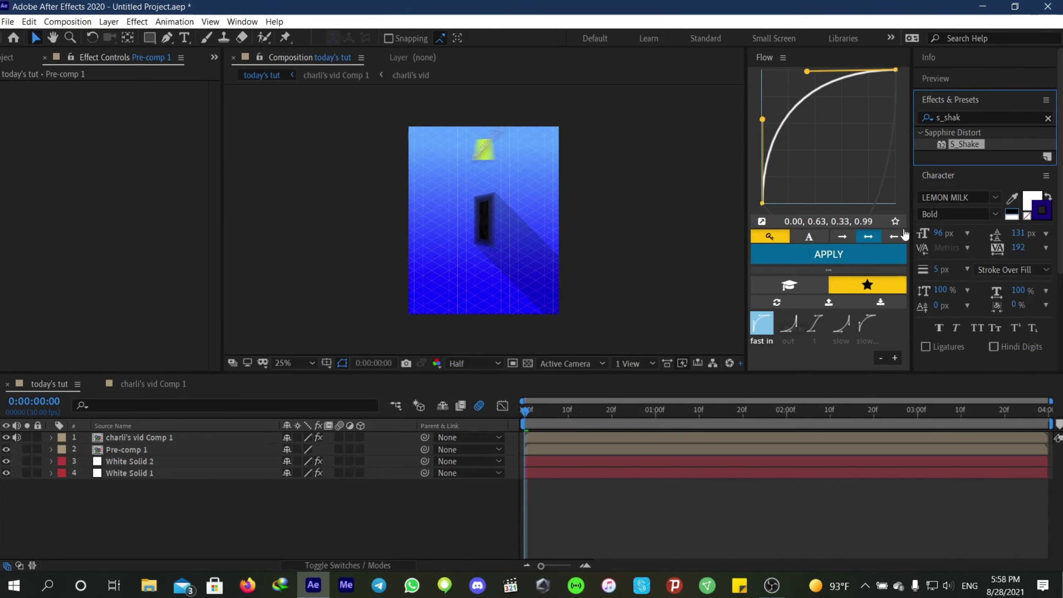
left_click_drag(561, 431, 544, 452)
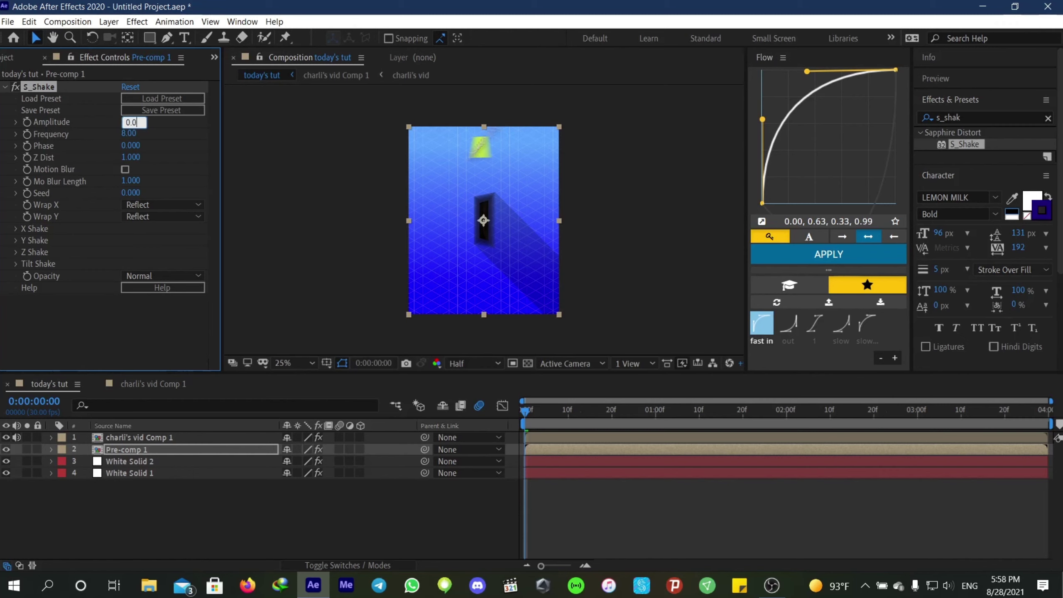
key("Return")
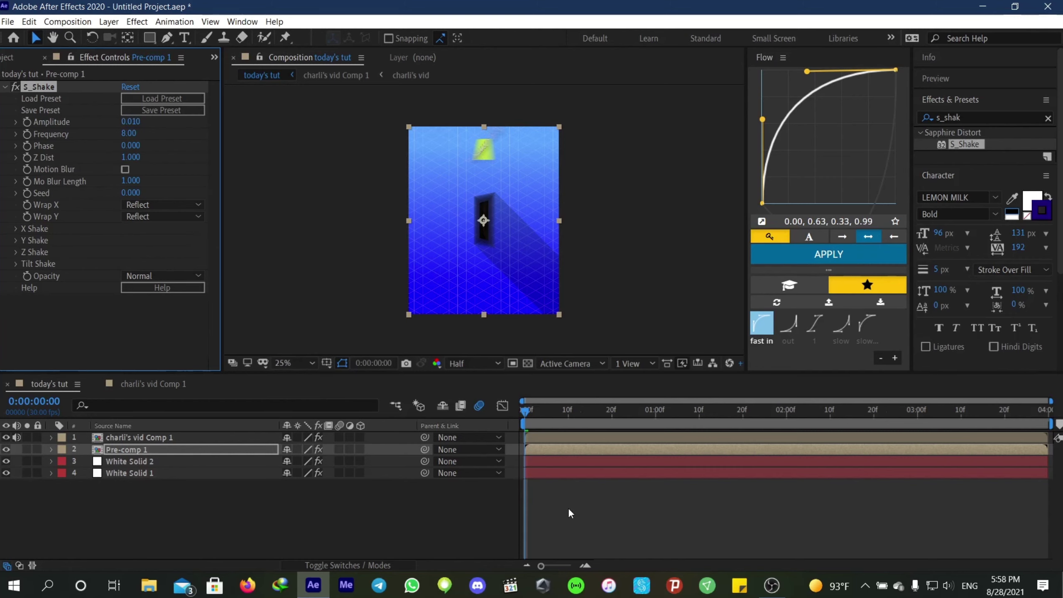
left_click(564, 504)
key("space")
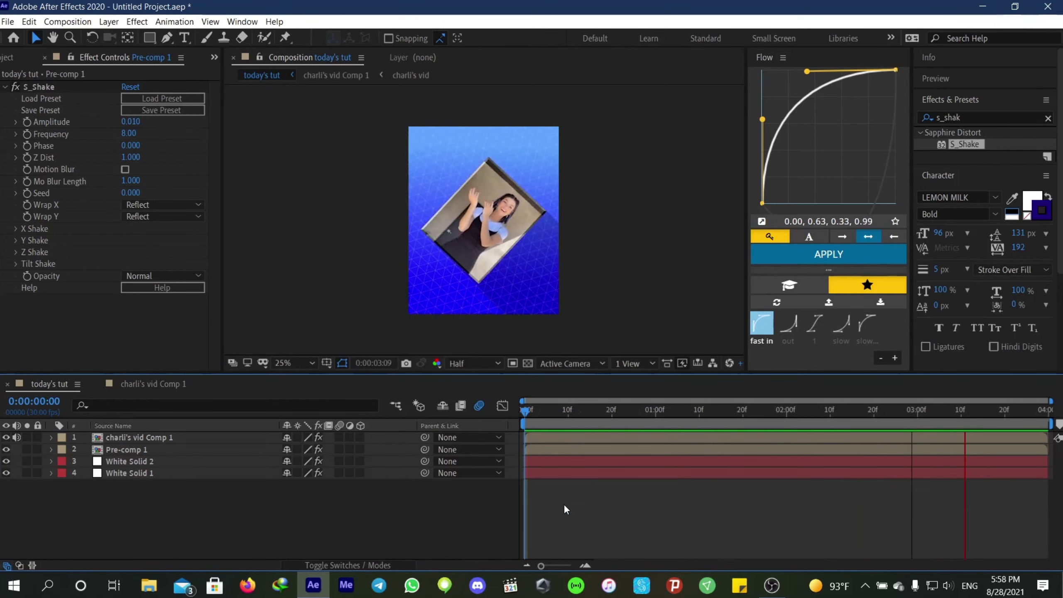
key("space")
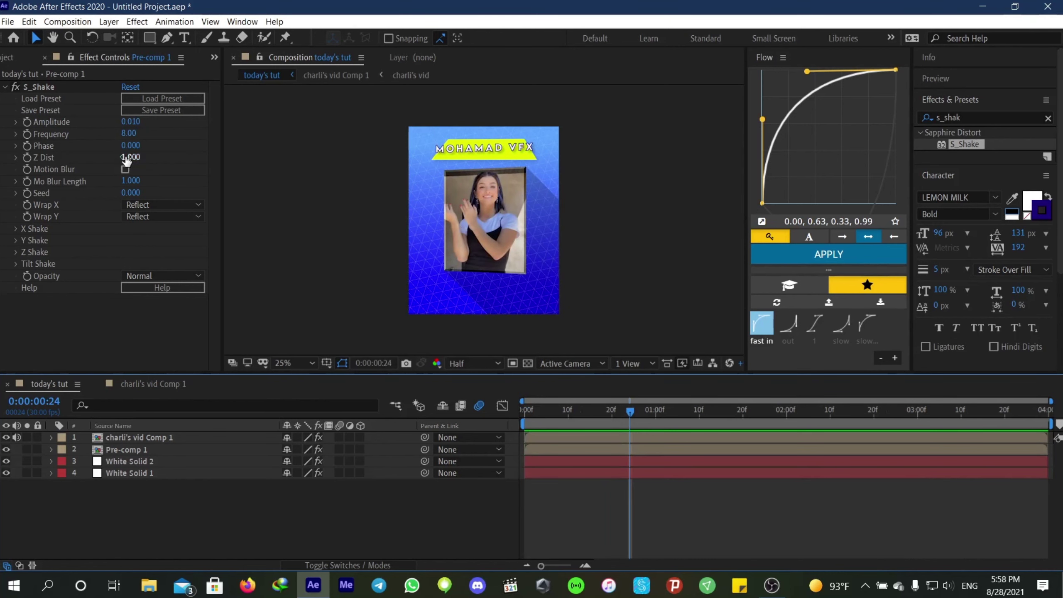
- Set the S_Shake Amplitude on Pre-comp 1 to 0.03 and preview the animation up to 0:00:02:29
left_click(131, 122)
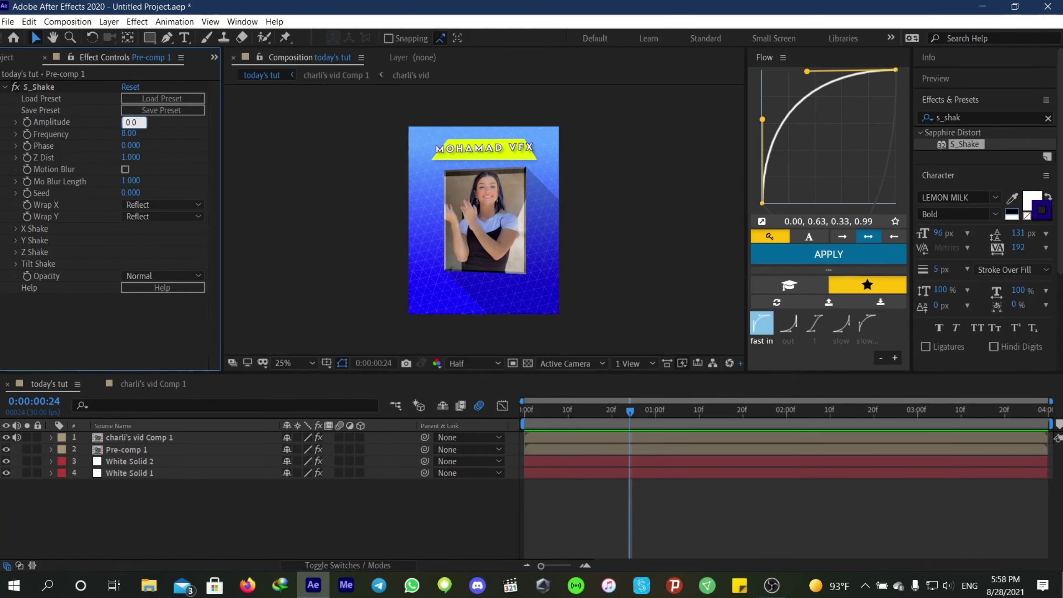
type("0.03")
key("Return")
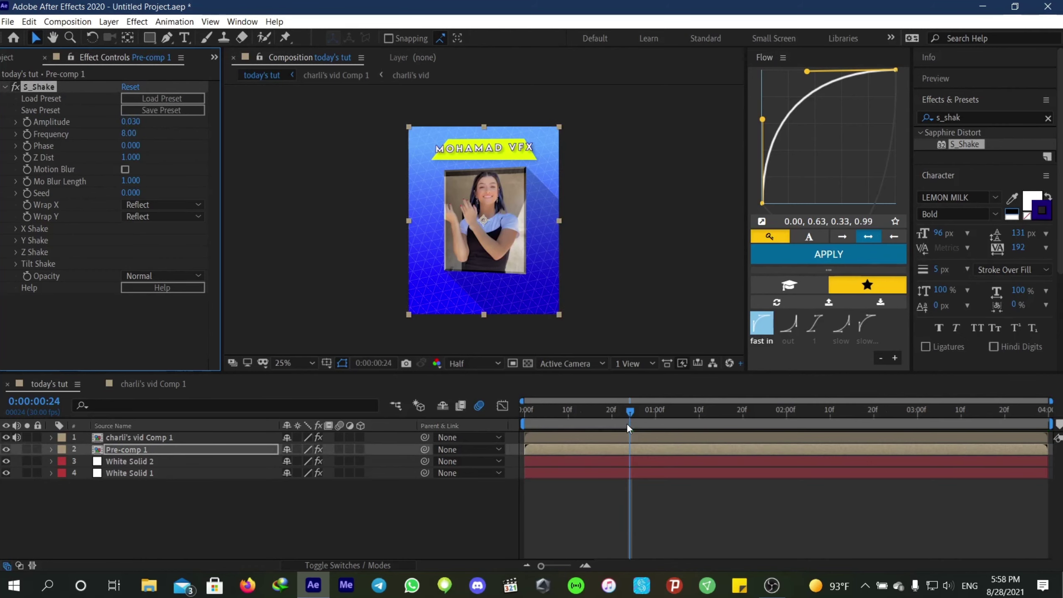
key("space")
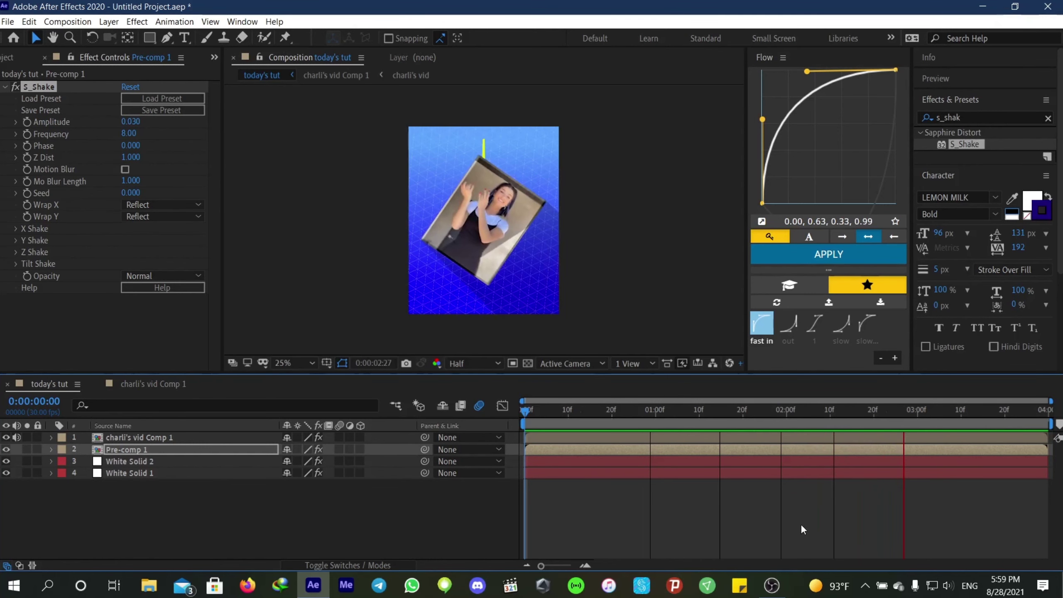
left_click(913, 494)
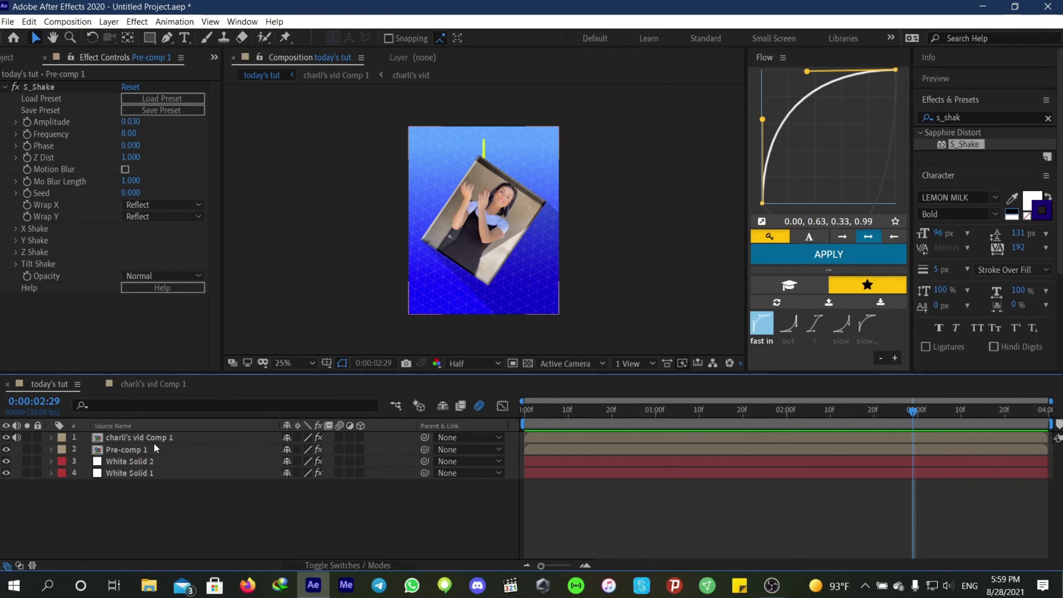
- Create a new full-frame solid in bright blue (00A9FF) above all other layers
right_click(618, 511)
mouse_move(669, 383)
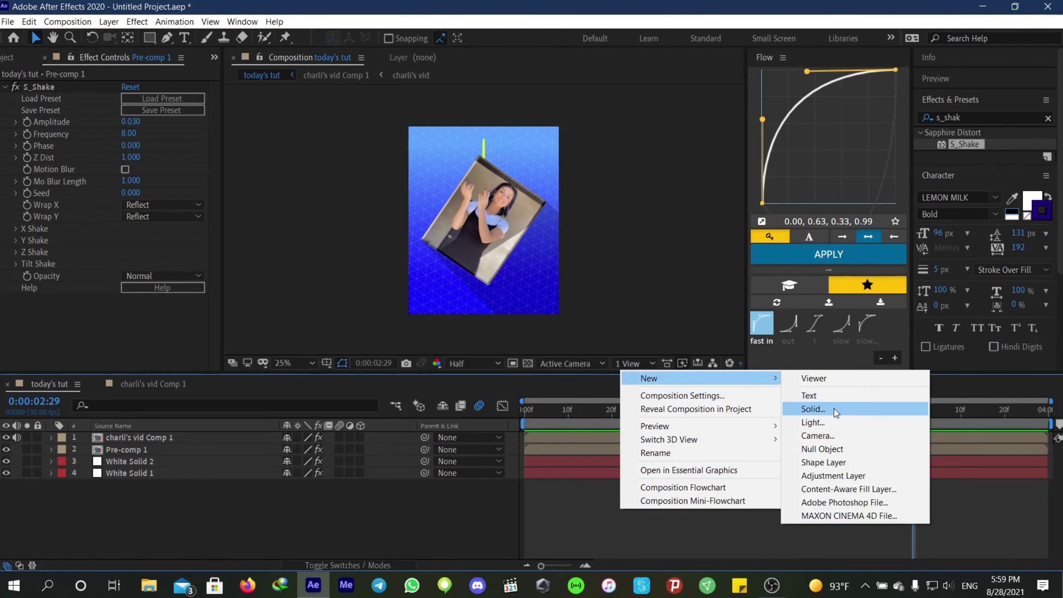
left_click(809, 407)
left_click(732, 431)
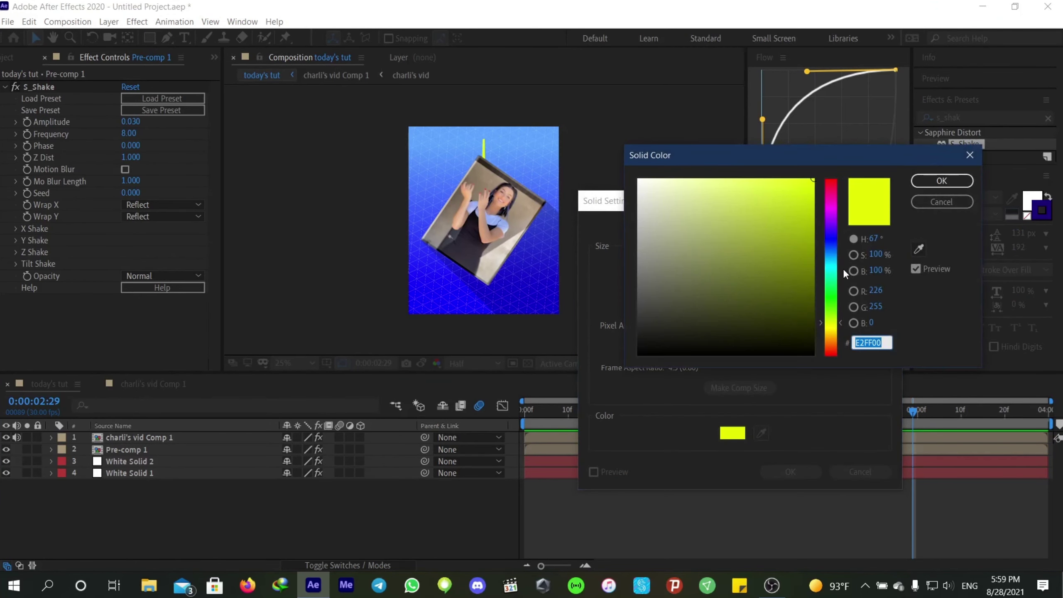
left_click(832, 254)
left_click_drag(834, 254, 832, 258)
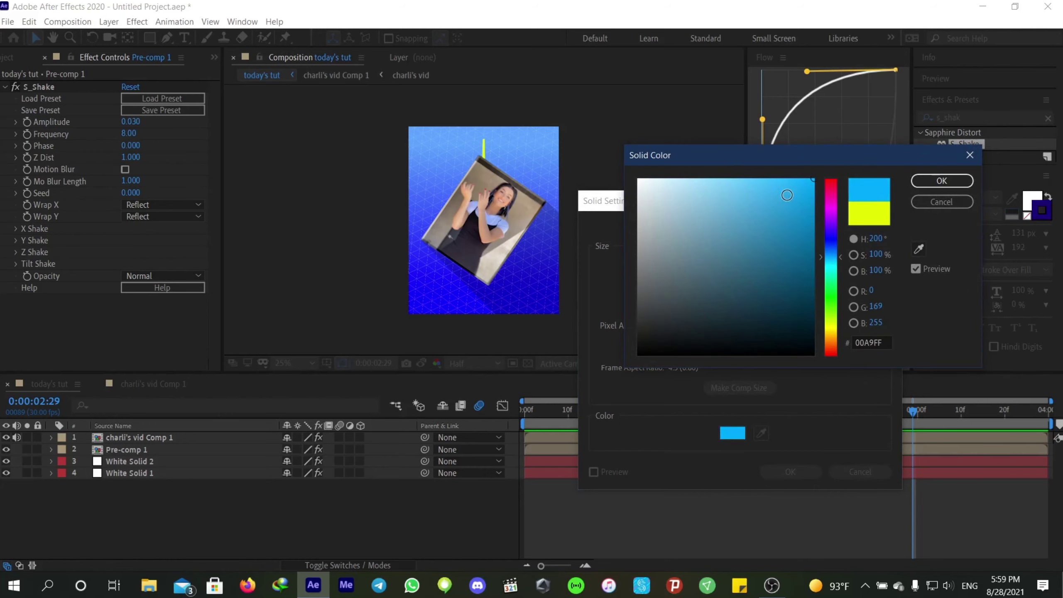
left_click(916, 185)
left_click(778, 470)
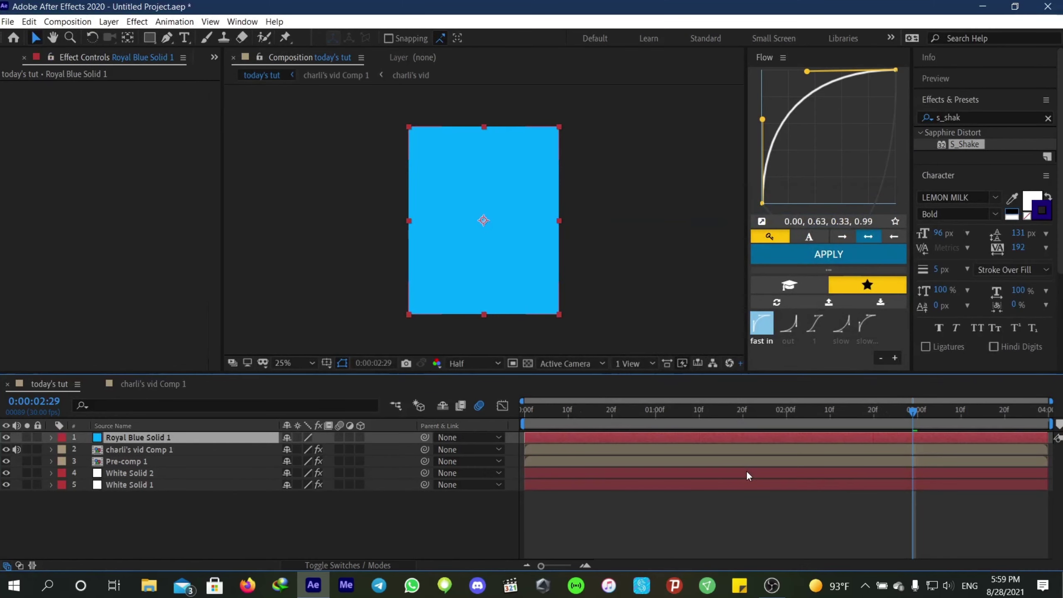
- Split the blue solid at 0:00:02:29 and delete the part before that time
key("ctrl+shift+d")
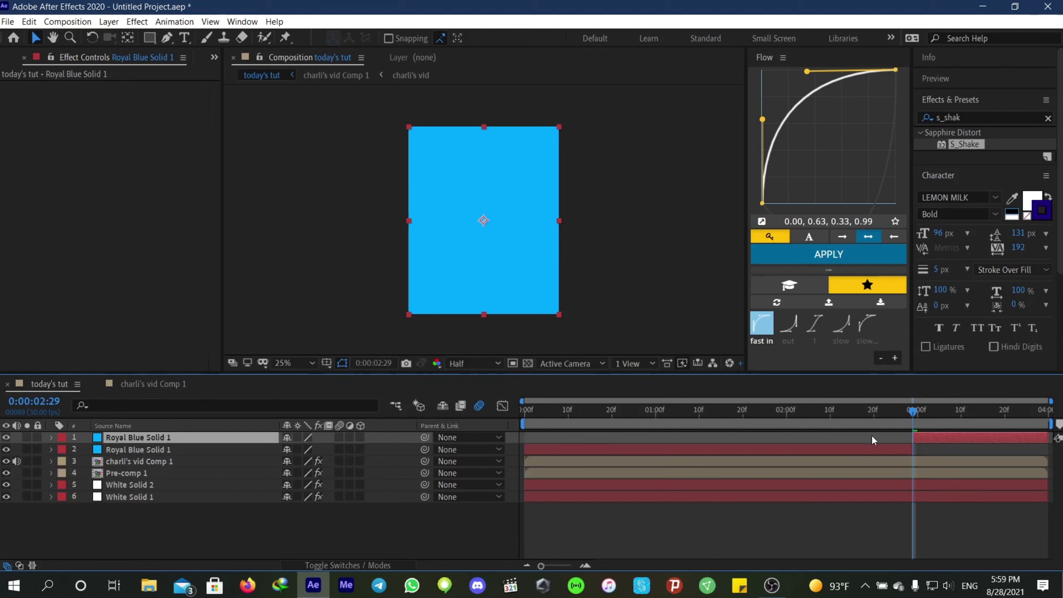
key("Delete")
left_click(923, 440)
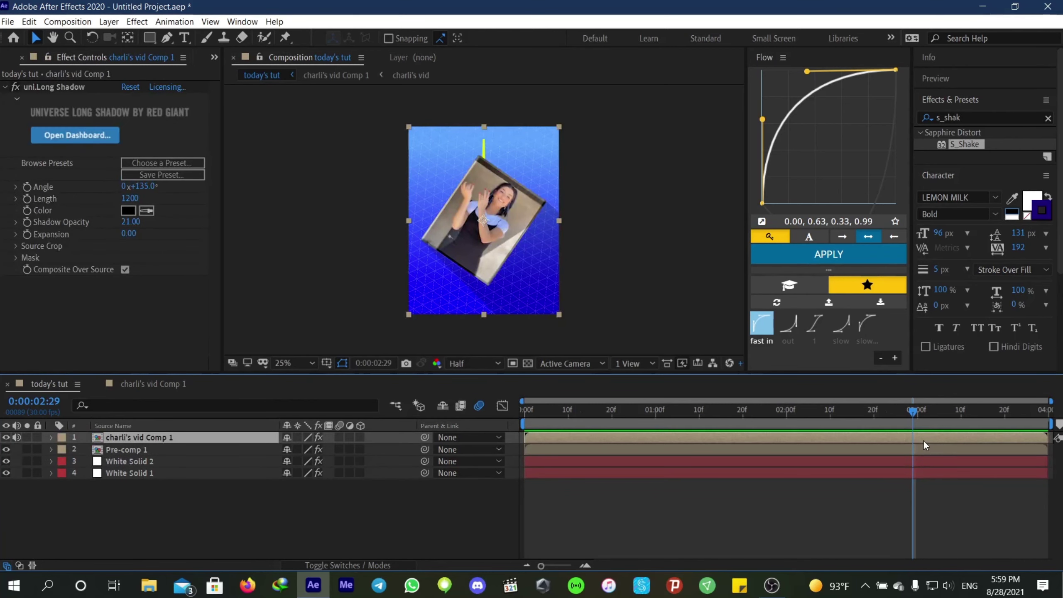
key("ctrl+z")
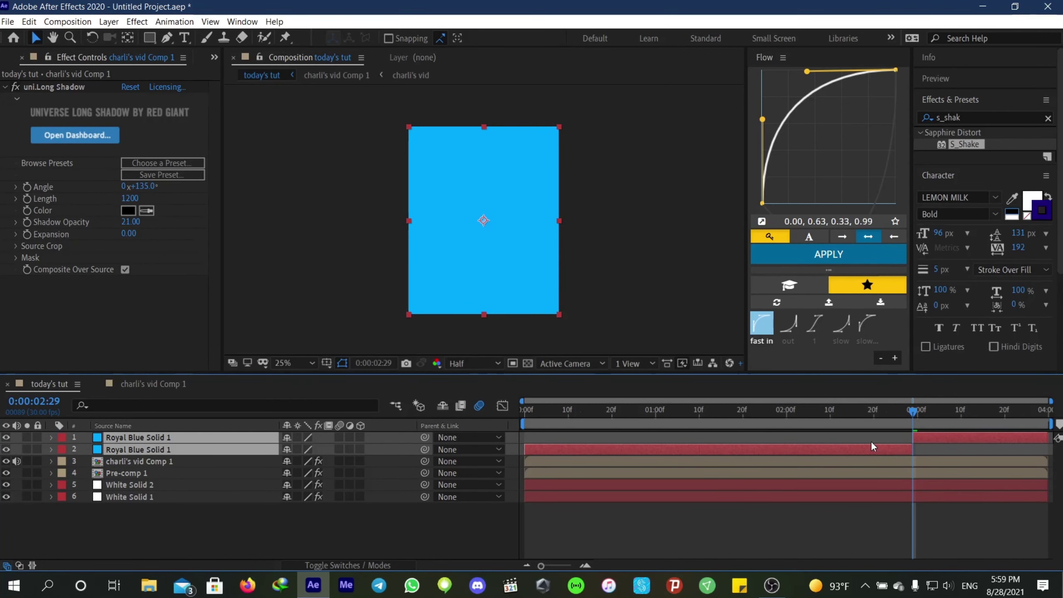
left_click(750, 442)
left_click(740, 445)
key("Delete")
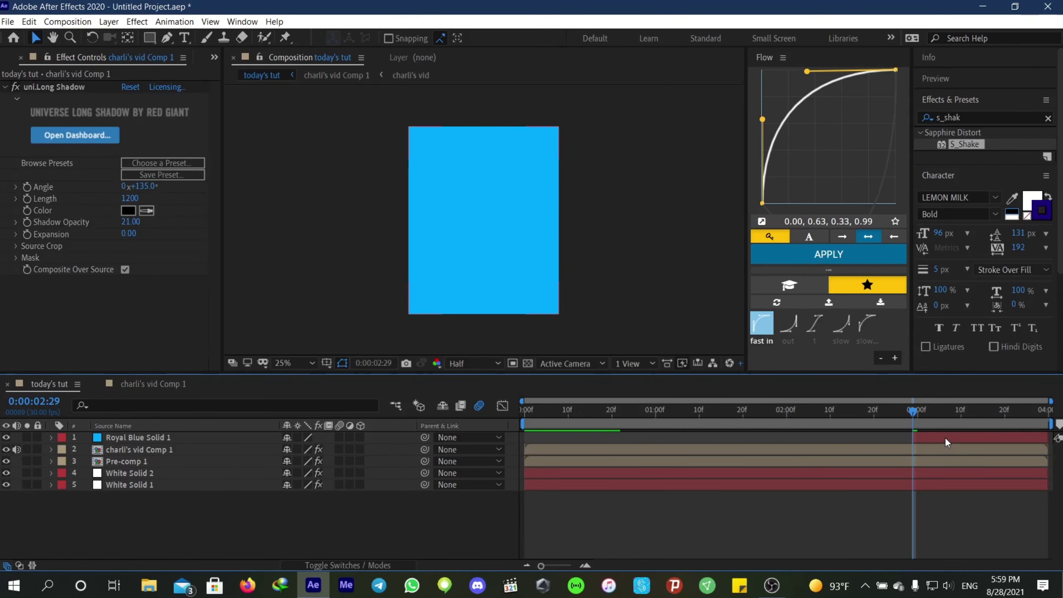
- Duplicate the blue end solid and recolour the upper copy yellow (EBFF00) as a new solid
left_click(944, 438)
key("ctrl+d")
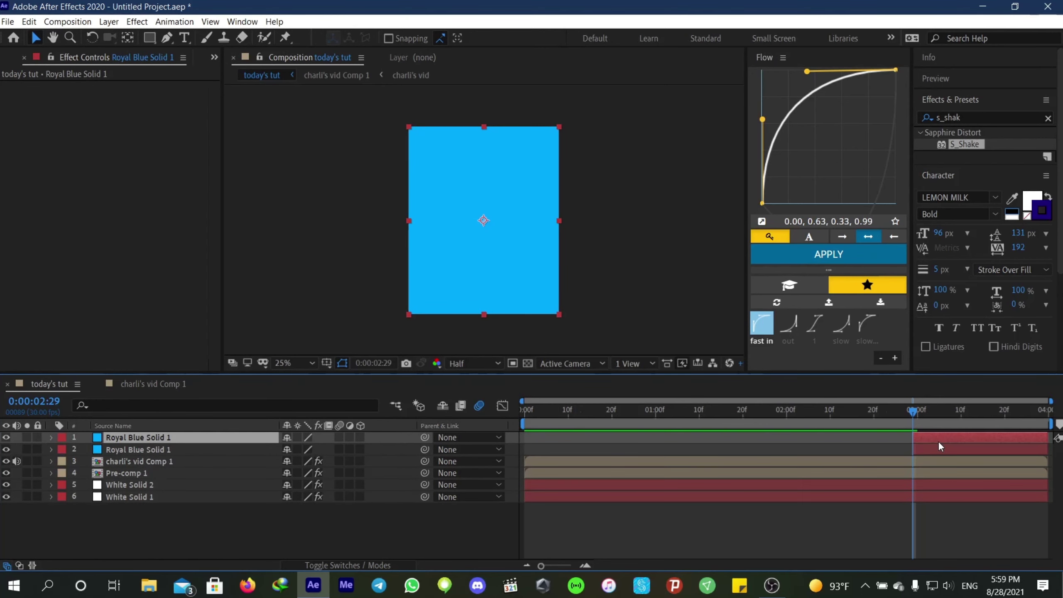
key("ctrl+shift+y")
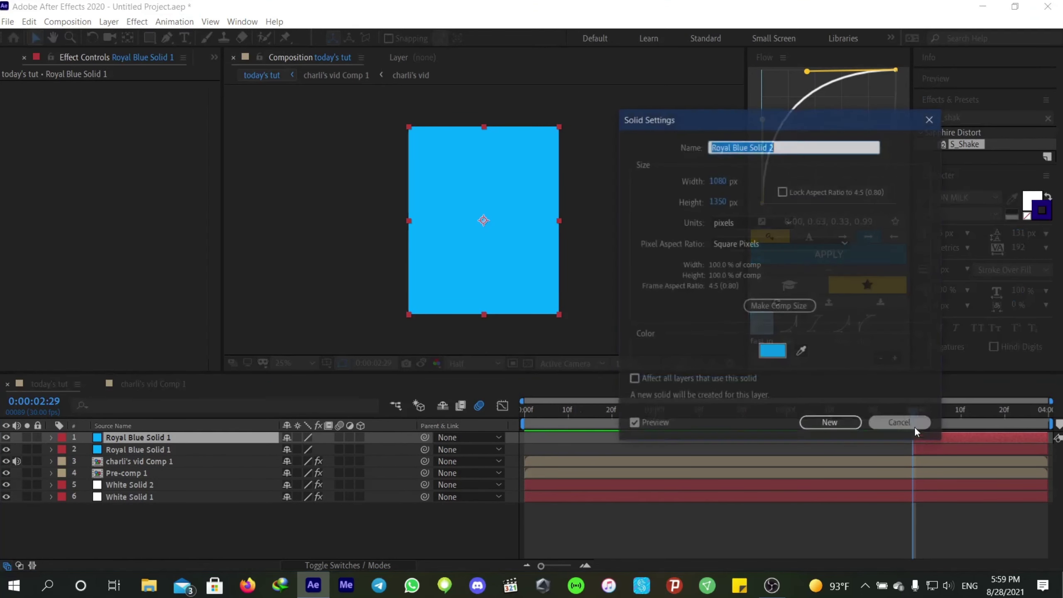
left_click(765, 350)
left_click(830, 322)
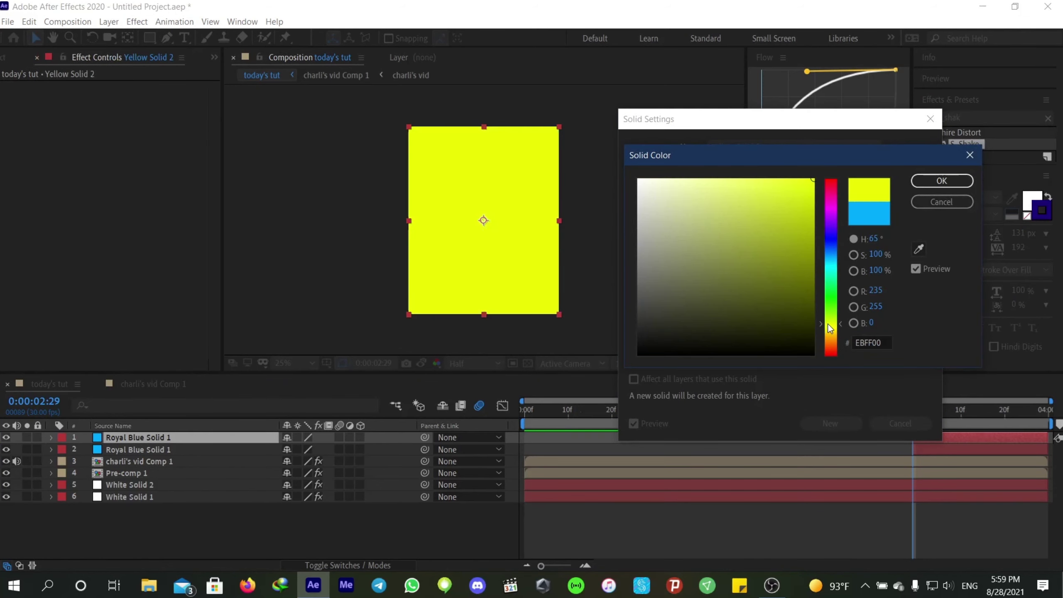
left_click(940, 181)
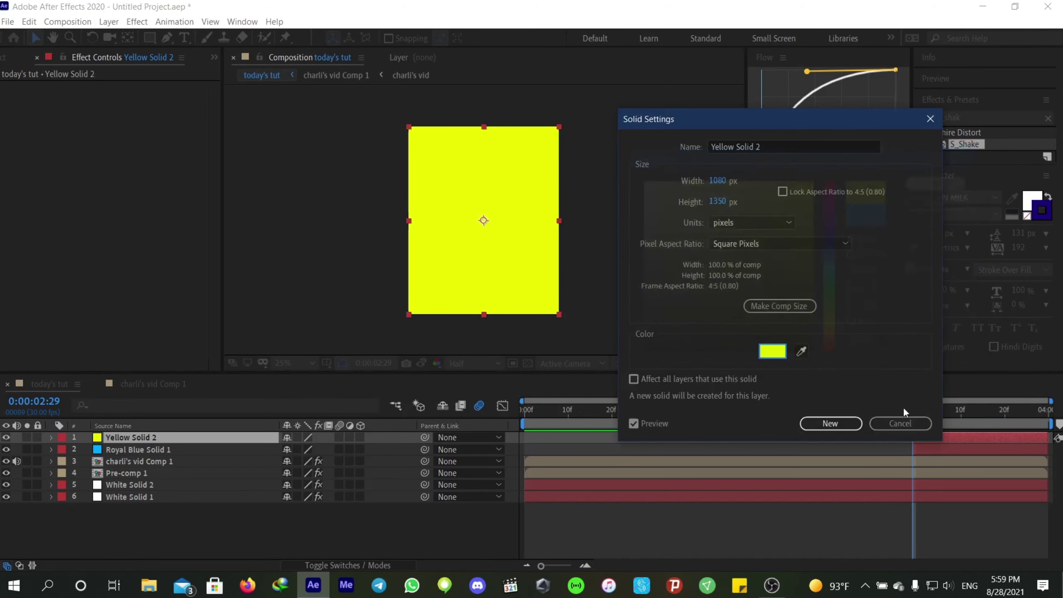
left_click(827, 423)
- Apply the Sapphire S_WipeCircle effect to the yellow solid
left_click(924, 117)
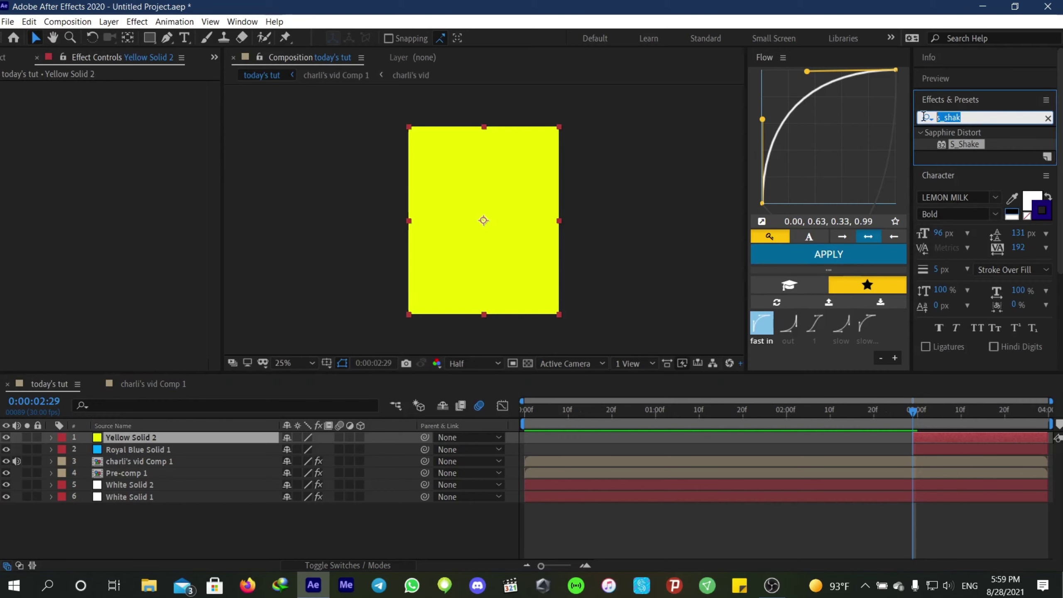
type("wi")
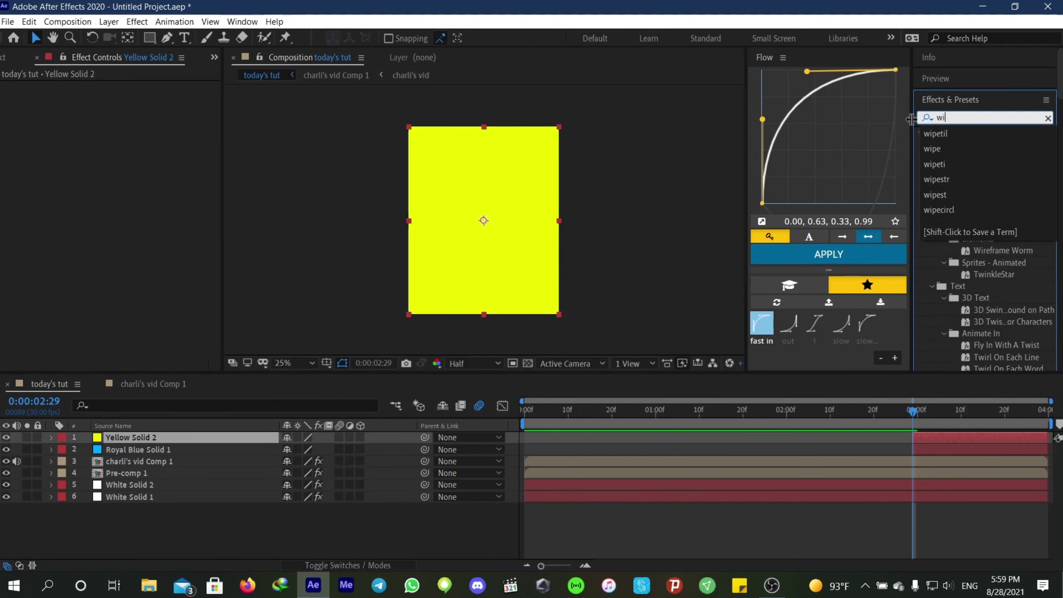
type("peci")
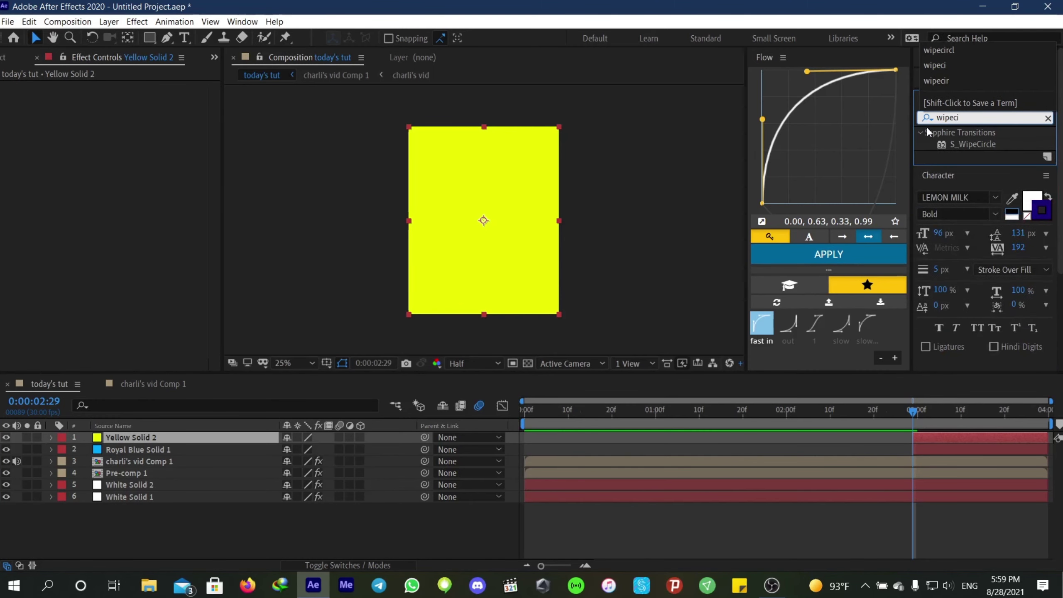
double_click(960, 145)
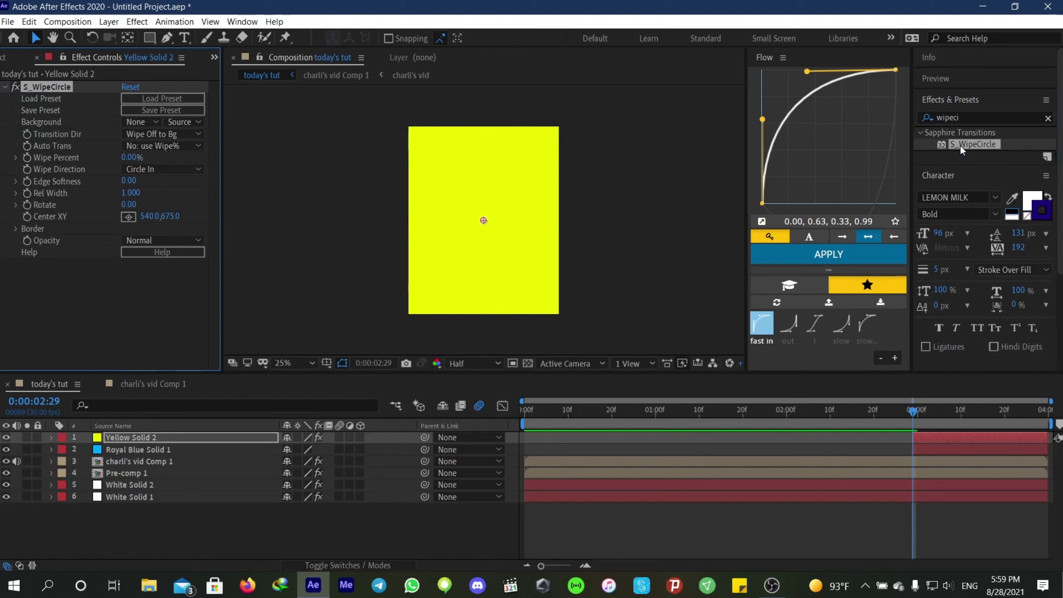
- Keyframe the yellow solid's Wipe Percent from 100% at 0:00:02:29 to 44% at 0:00:03:29
left_click(26, 157)
left_click_drag(130, 157, 224, 162)
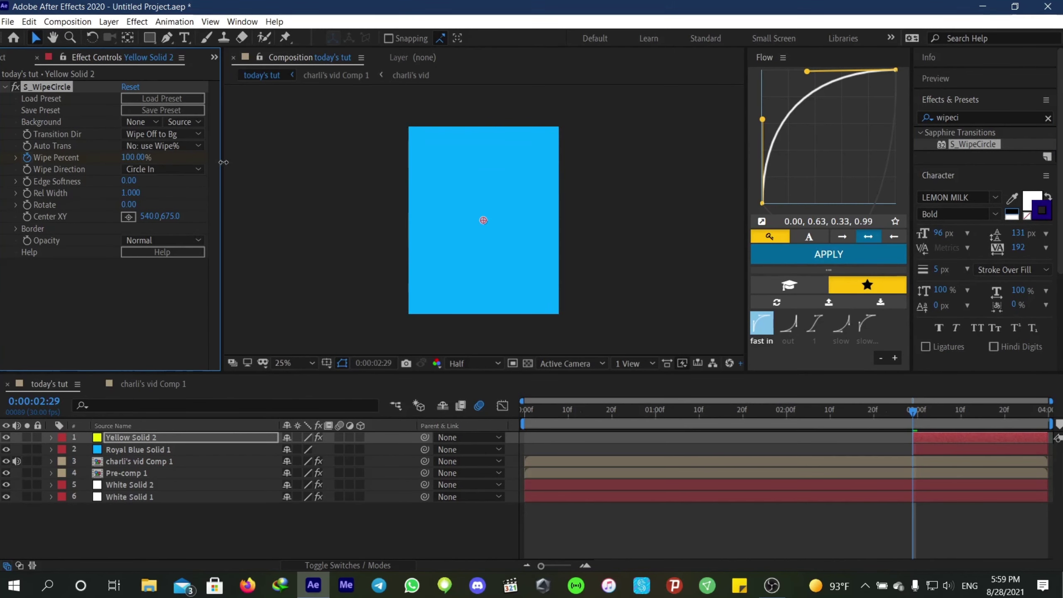
left_click_drag(920, 415, 999, 412)
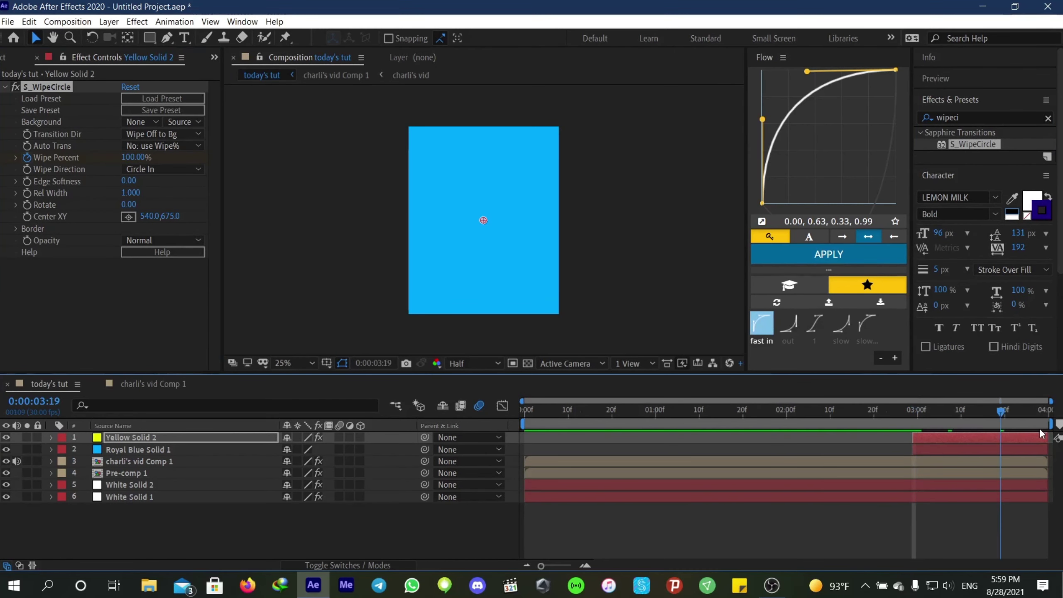
left_click_drag(129, 159, 91, 158)
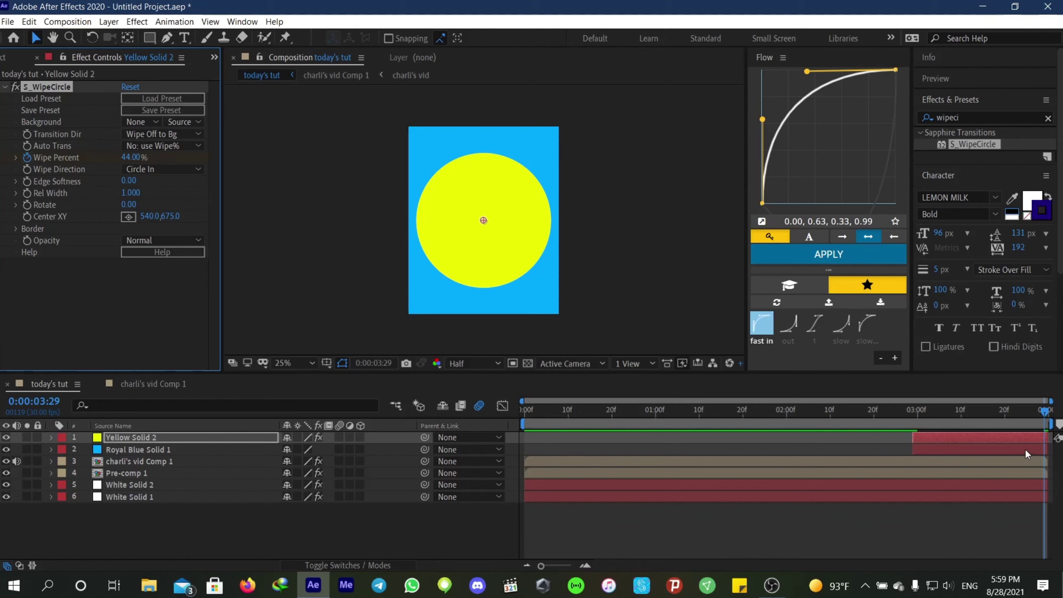
- Reveal the yellow solid's Wipe Percent keyframes and apply the Flow "out" easing preset to both
key("u")
left_click_drag(879, 454, 1056, 479)
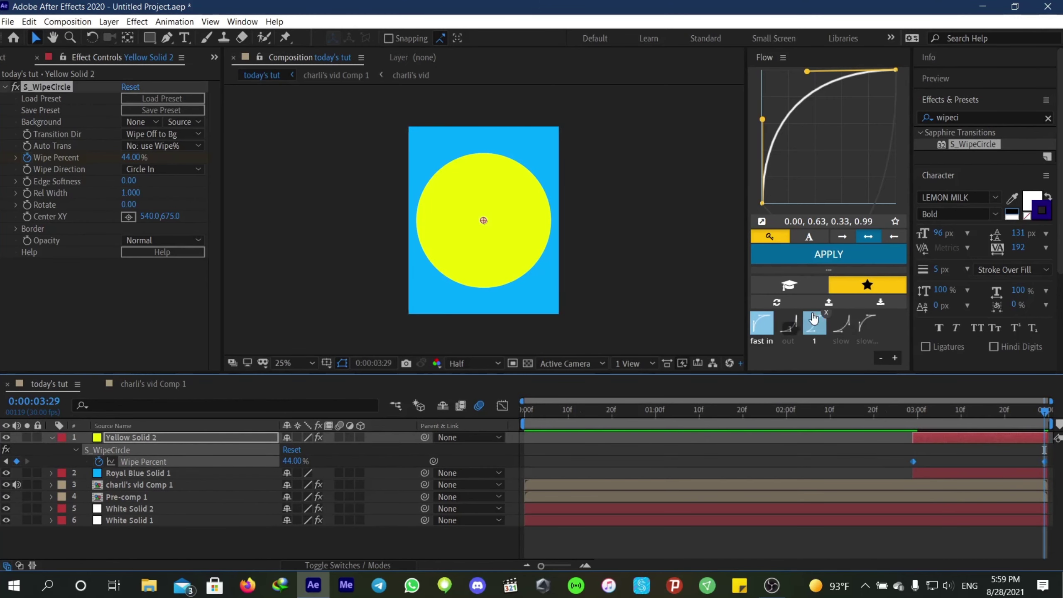
left_click(787, 322)
left_click(799, 255)
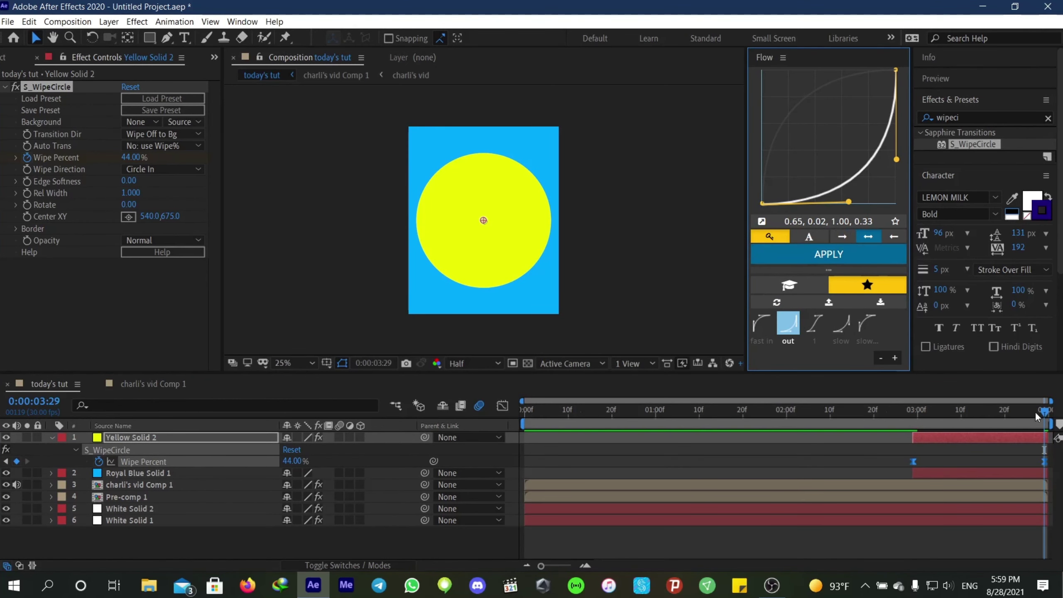
- Return to 0:00:02:29 and apply the S_WipeCircle effect to the blue solid
left_click_drag(1035, 416, 912, 439)
left_click(922, 473)
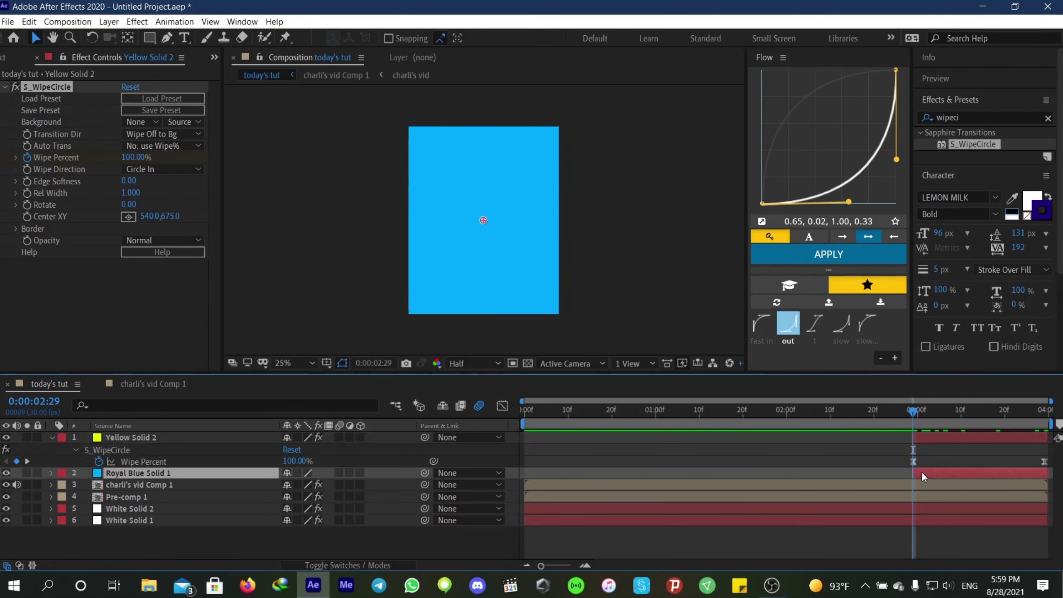
left_click(187, 159)
key("ctrl+alt+shift+e")
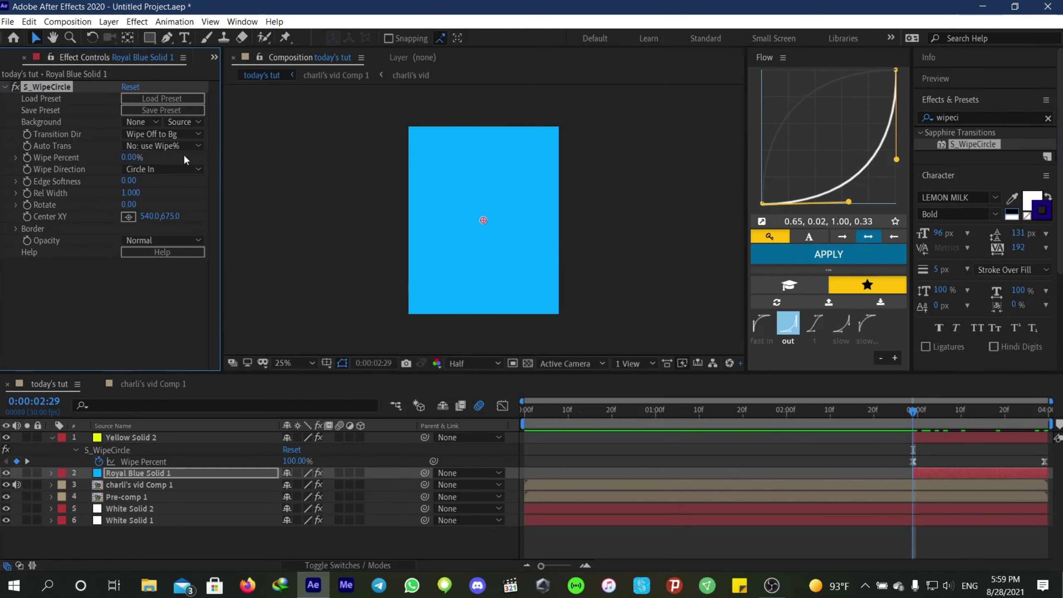
- Keyframe the blue solid's Wipe Percent from 100% at 0:00:02:29 to 32% at 0:00:03:29
left_click(130, 158)
type("100")
key("Return")
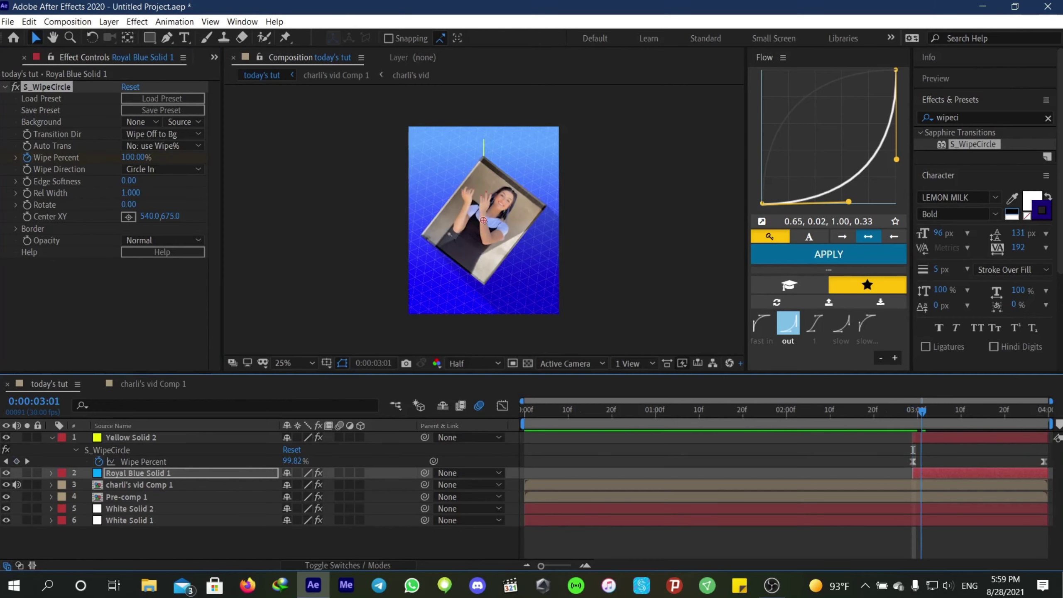
key("End")
left_click_drag(141, 161, 116, 162)
left_click_drag(94, 165, 115, 166)
- Ease the blue solid's Wipe Percent keyframes with the Flow "out" curve and preview the animation
key("u")
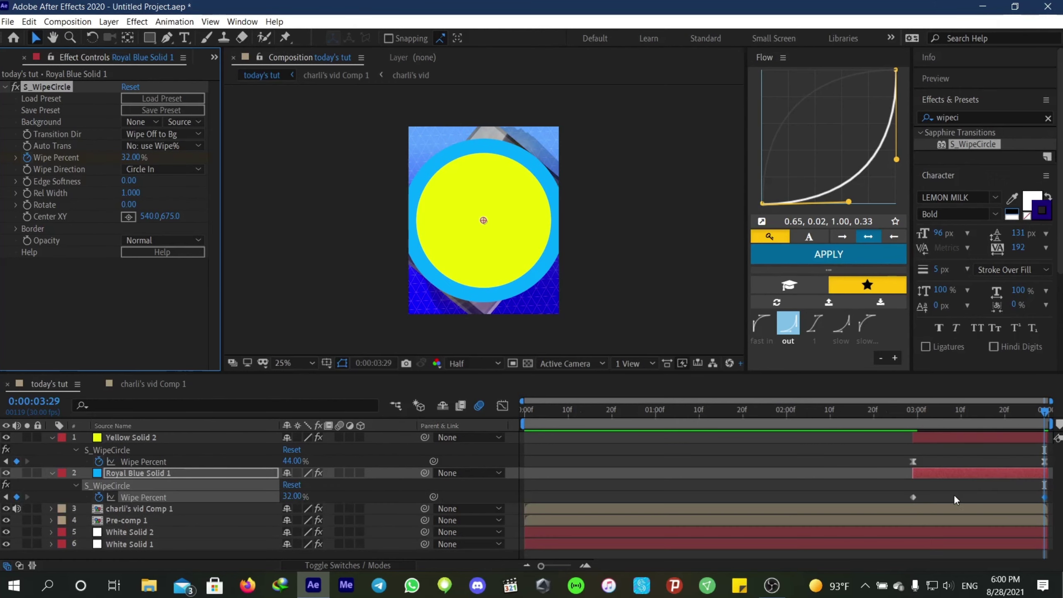
left_click_drag(937, 487, 879, 524)
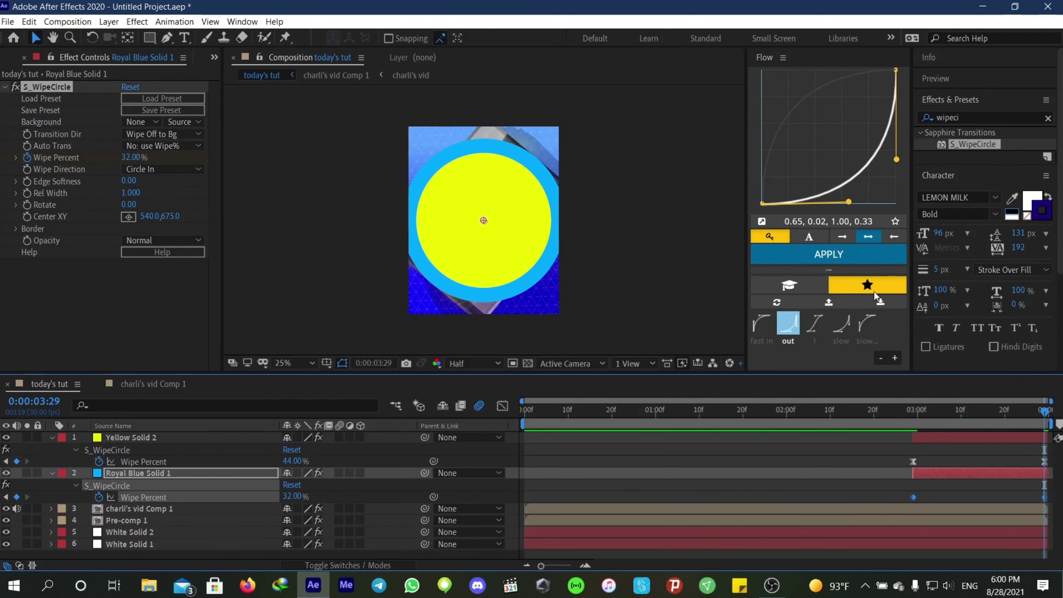
left_click(799, 252)
key("space")
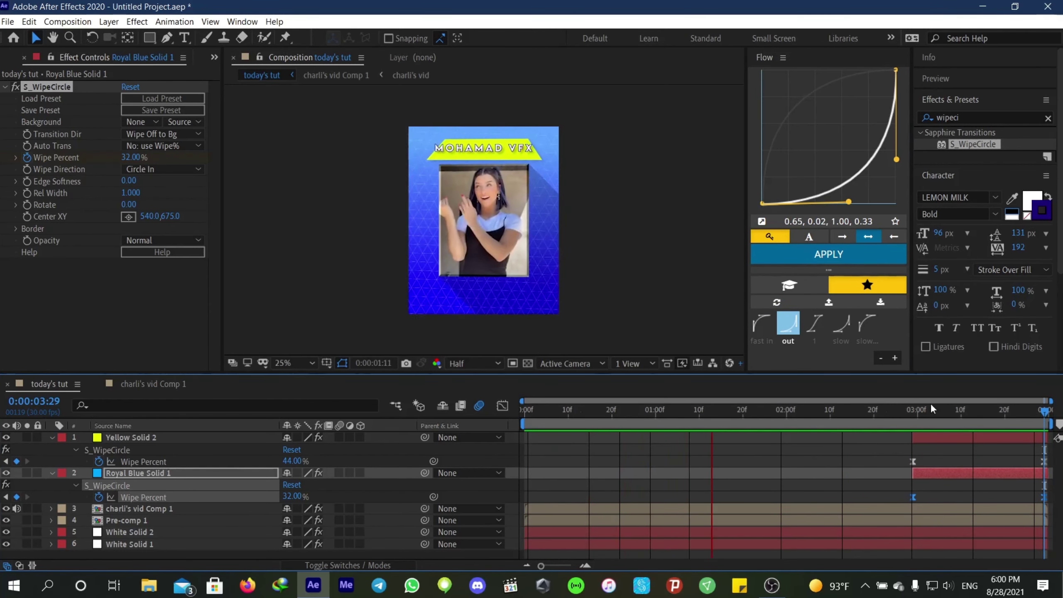
- Apply CC Force Motion Blur to the yellow and blue solids and preview the composition from the start
left_click(953, 117)
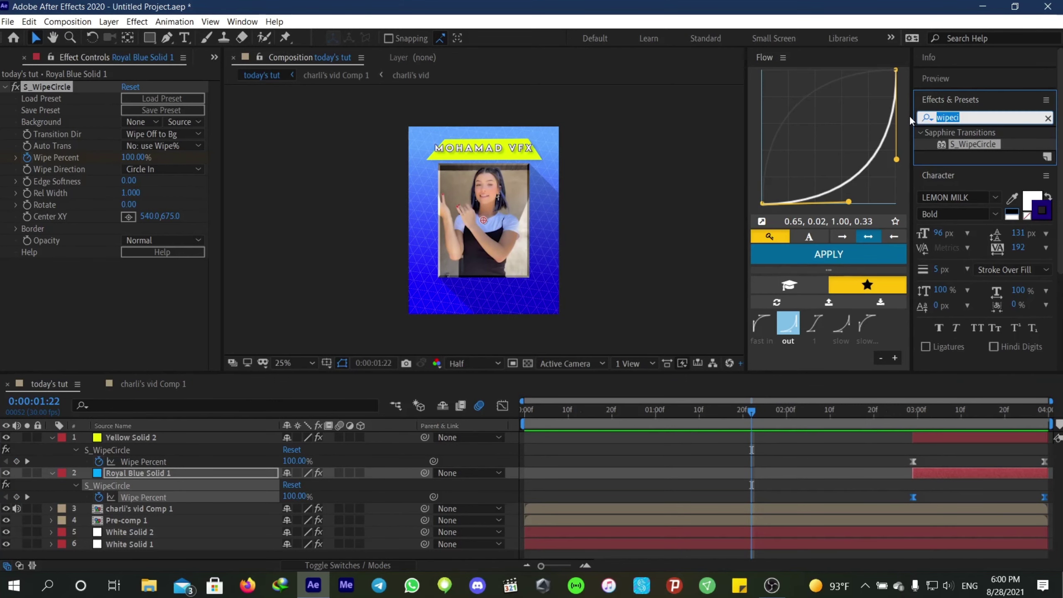
type("force")
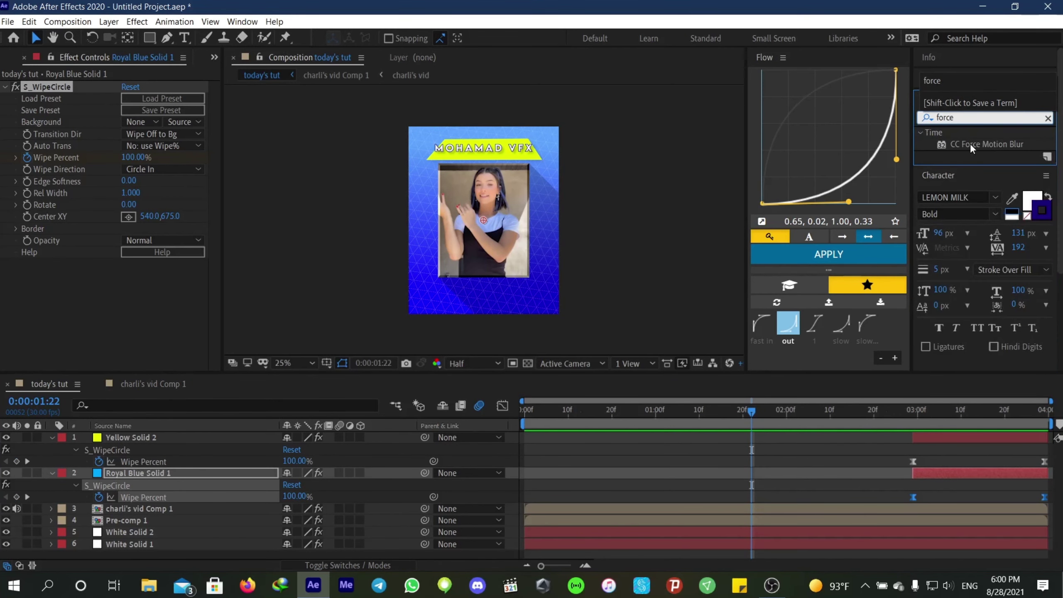
left_click_drag(969, 143, 925, 436)
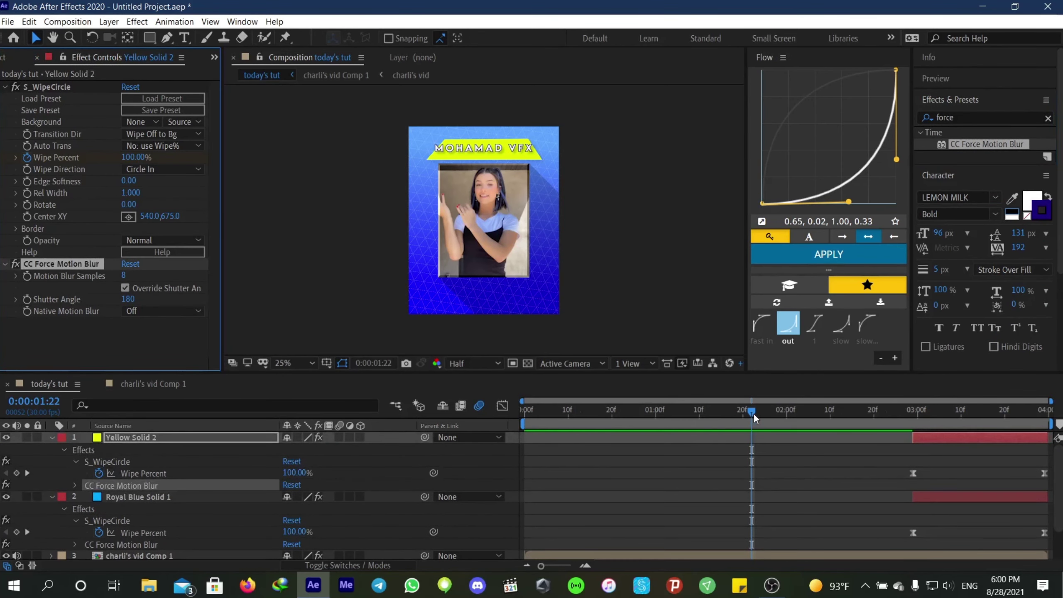
left_click_drag(753, 413, 489, 445)
key("space")
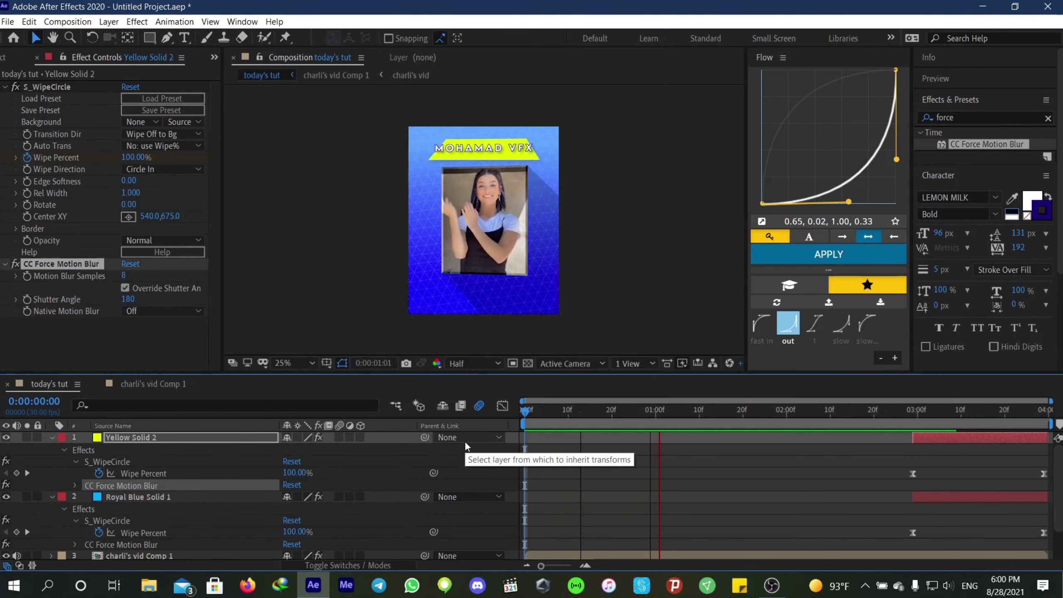